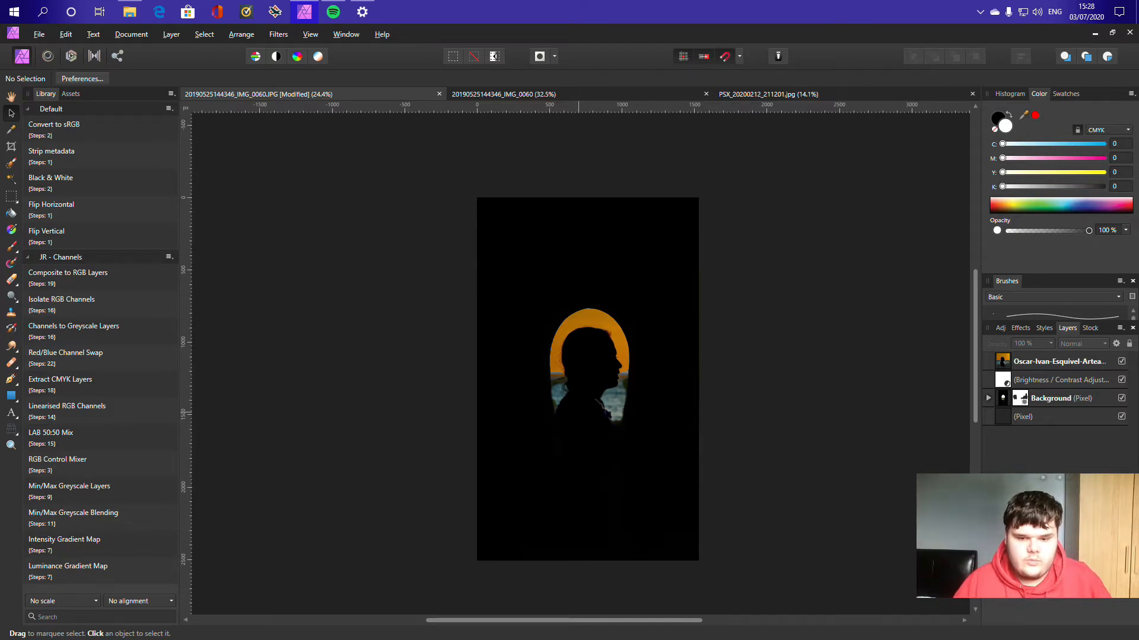
Examine the arch-shaped silhouette composite and the finished SILHOUETTE cover in the first two open documents
scroll(620, 368, up, 3)
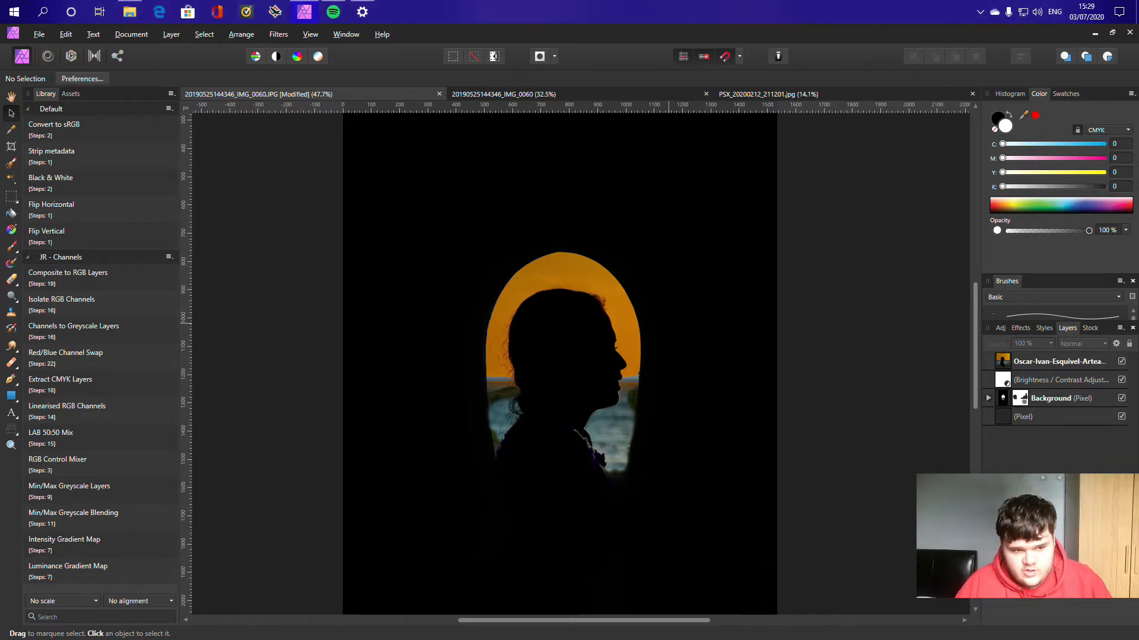
click(510, 95)
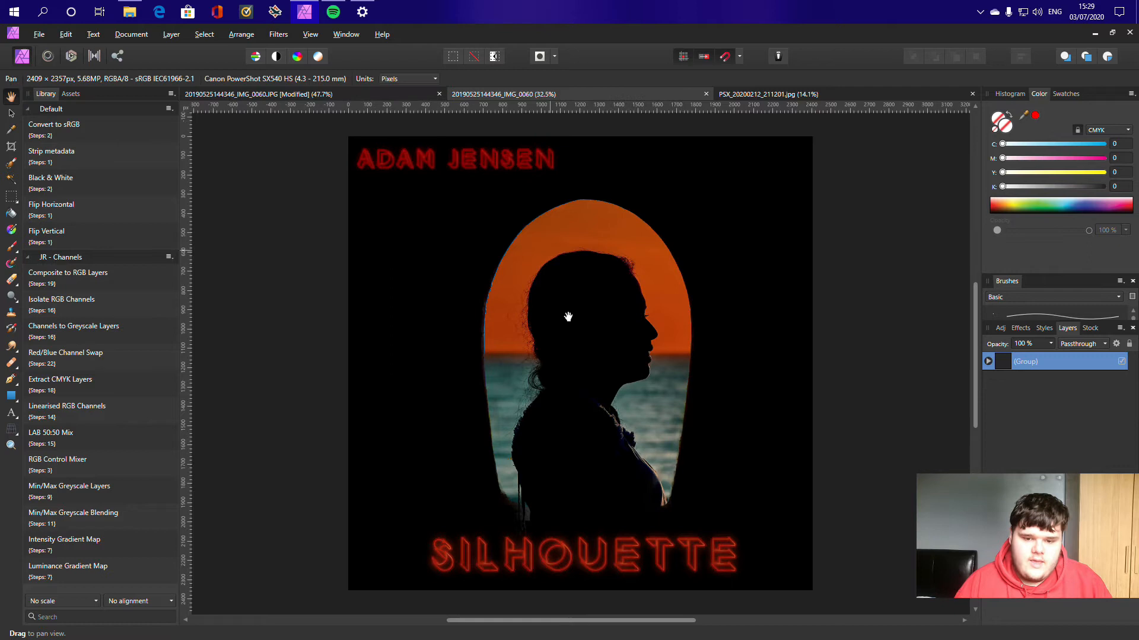
key(space)
scroll(601, 401, down, 3)
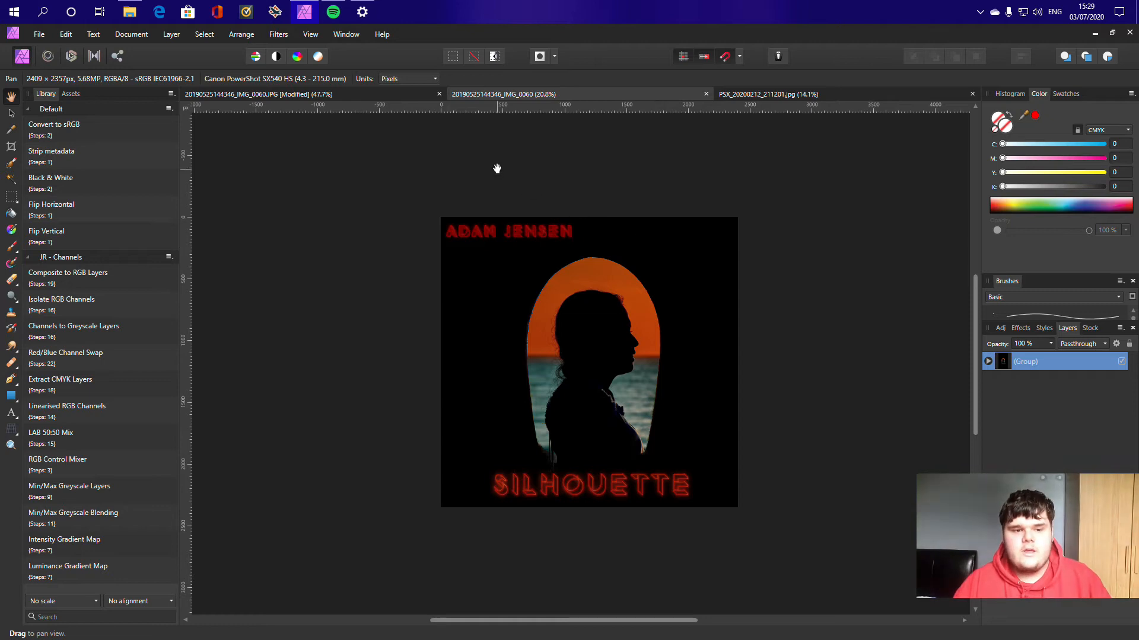
click(340, 97)
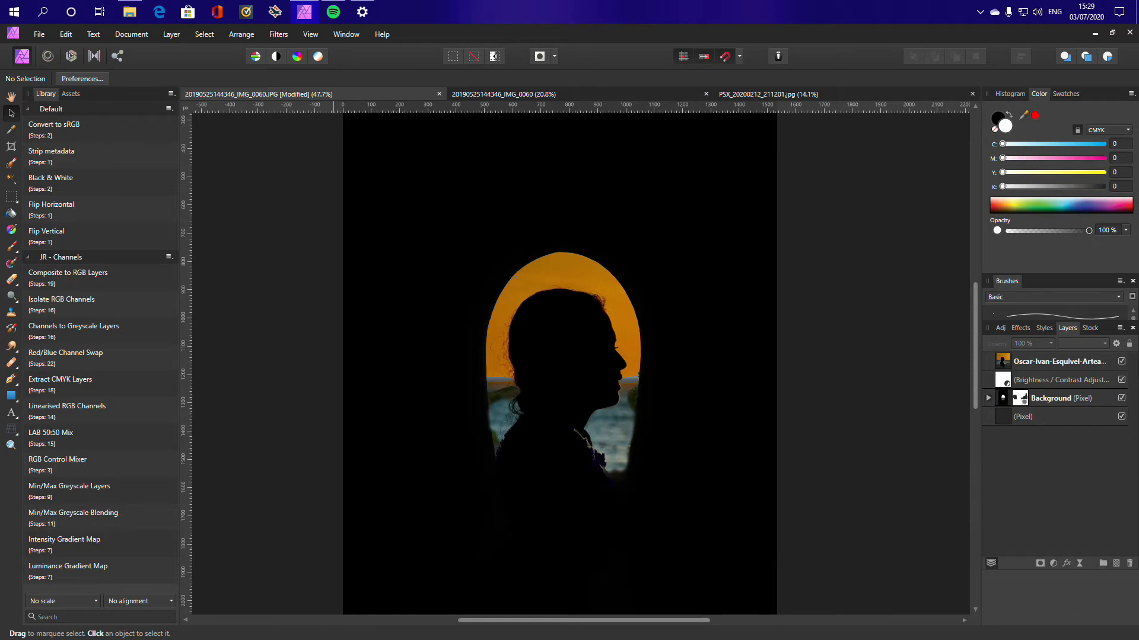
Switch to the PSX_20200212_211201.jpg window photo and add a Levels adjustment to it
click(726, 94)
key(h)
drag(621, 375, 645, 407)
scroll(616, 380, down, 2)
scroll(617, 381, up, 3)
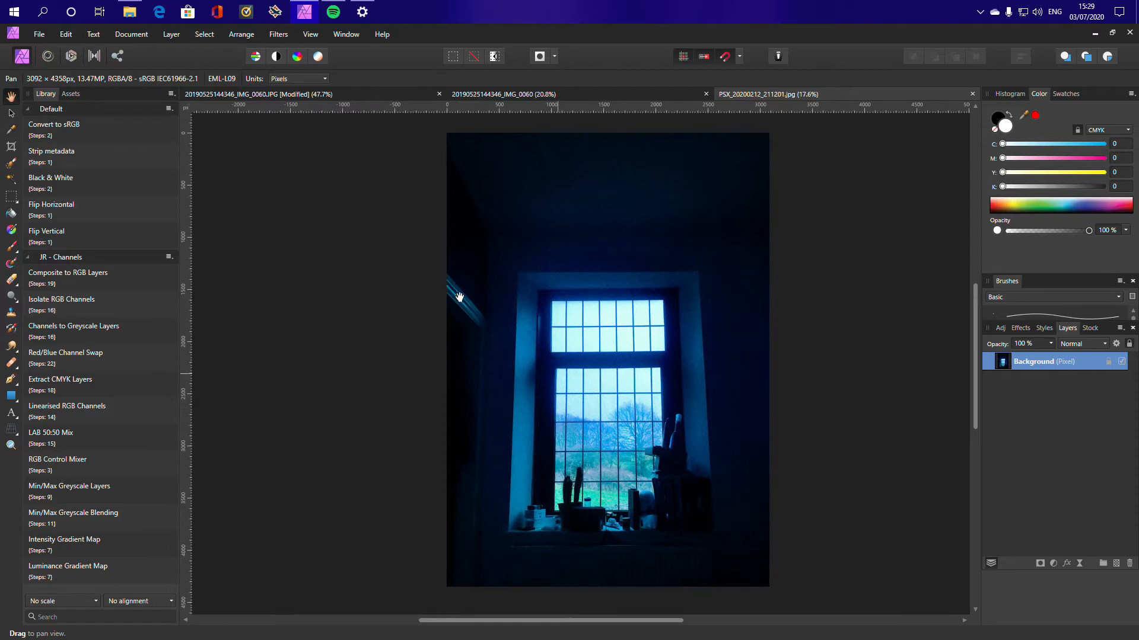
click(11, 114)
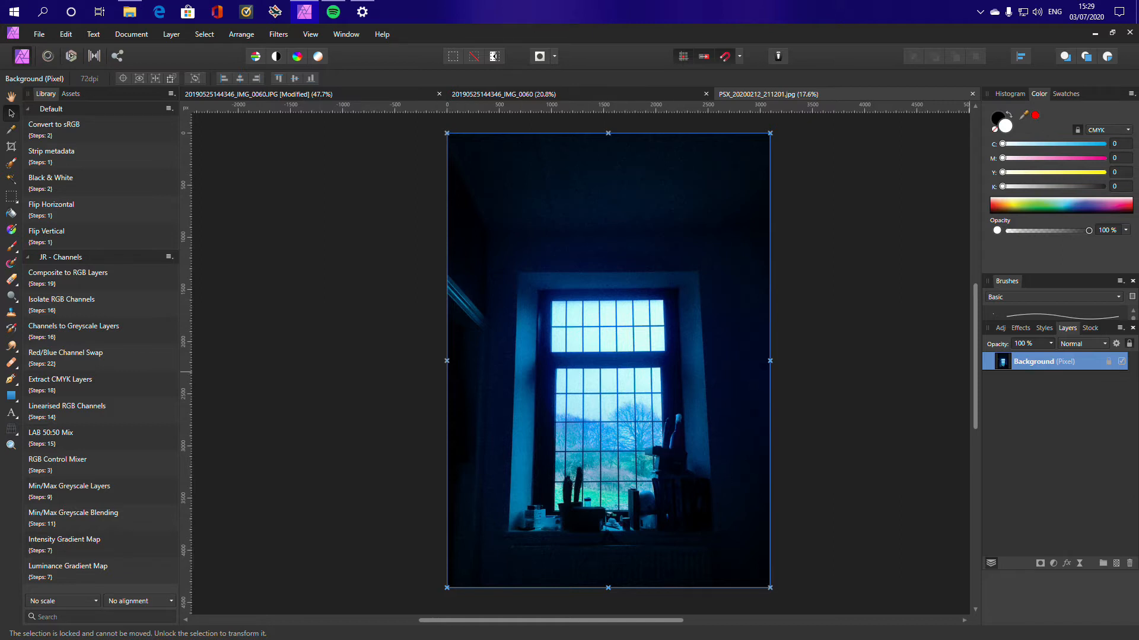
click(1000, 328)
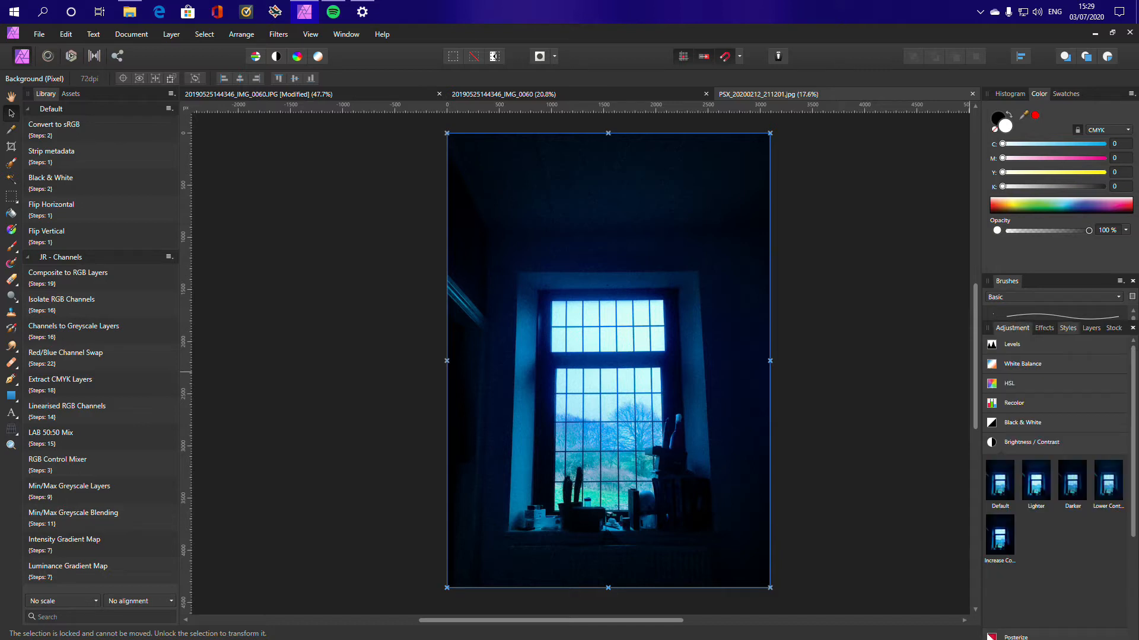
click(1067, 328)
click(1000, 327)
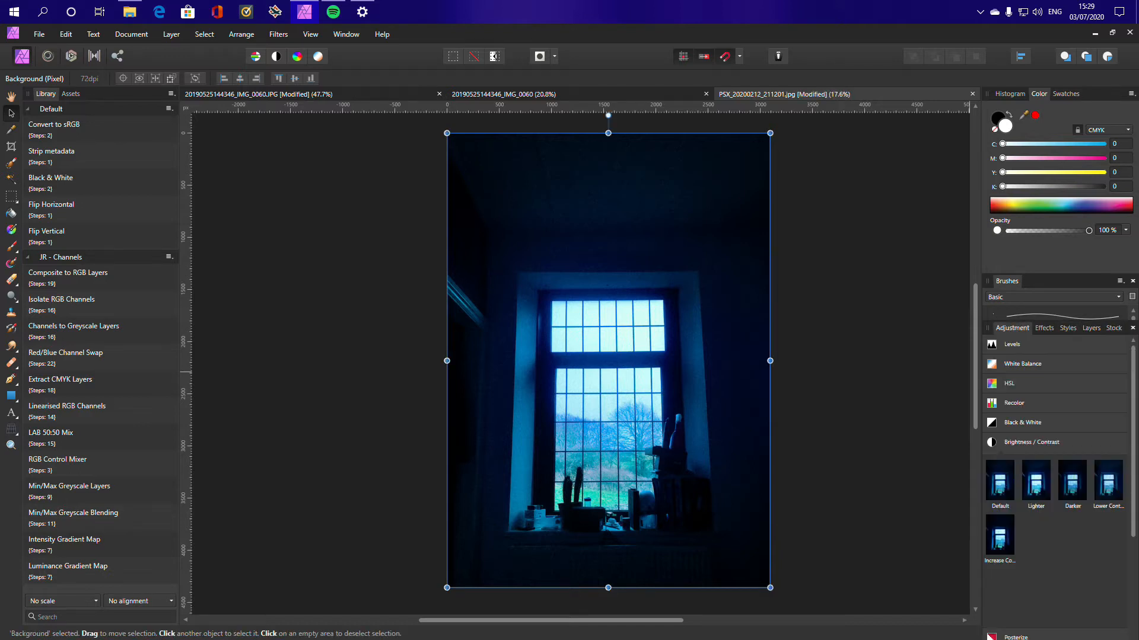
click(1011, 345)
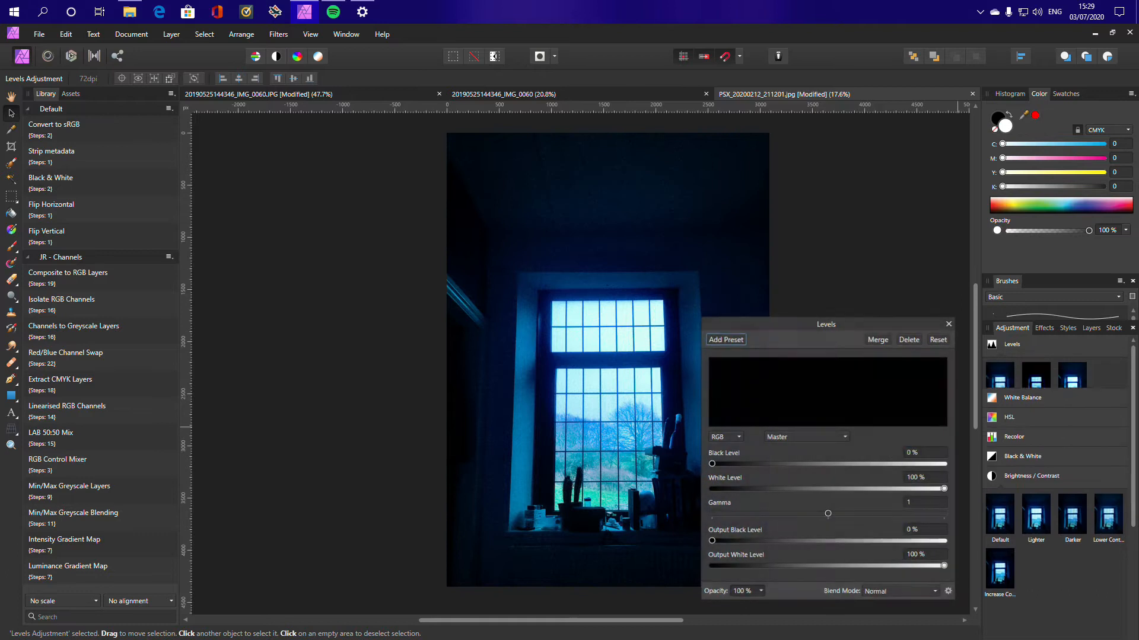
Set Levels to 21% black, 91% white, 0.781 gamma and 7% output black, and lower the output white level
mouse_move(711, 464)
mouse_down()
mouse_move(773, 464)
mouse_move(761, 464)
mouse_up()
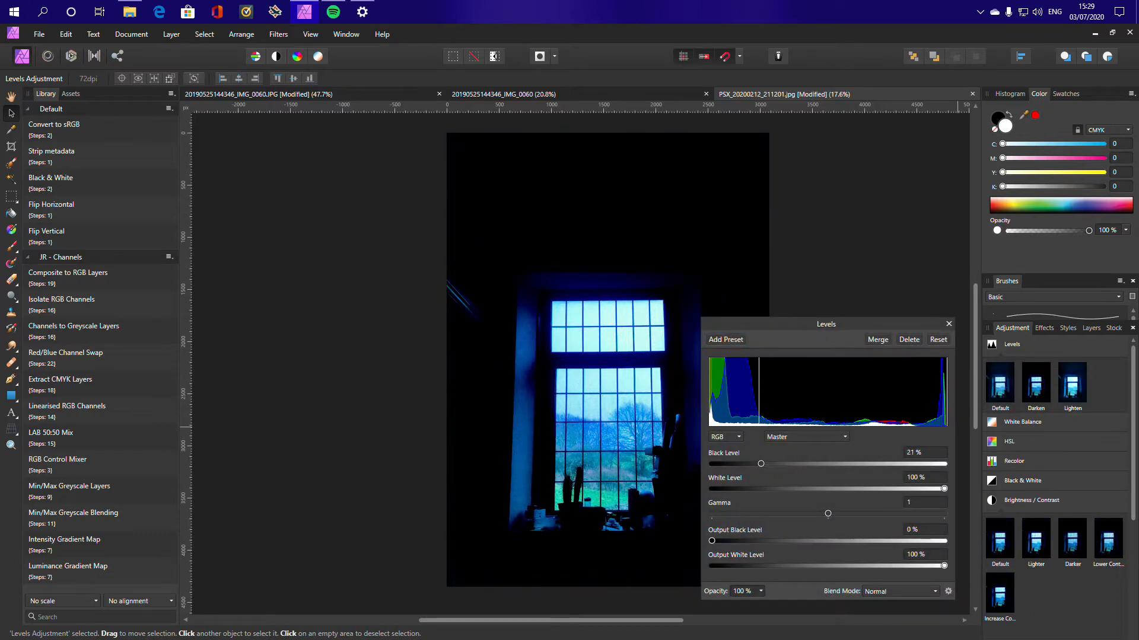
drag(944, 489, 923, 488)
drag(828, 514, 802, 514)
drag(712, 541, 729, 541)
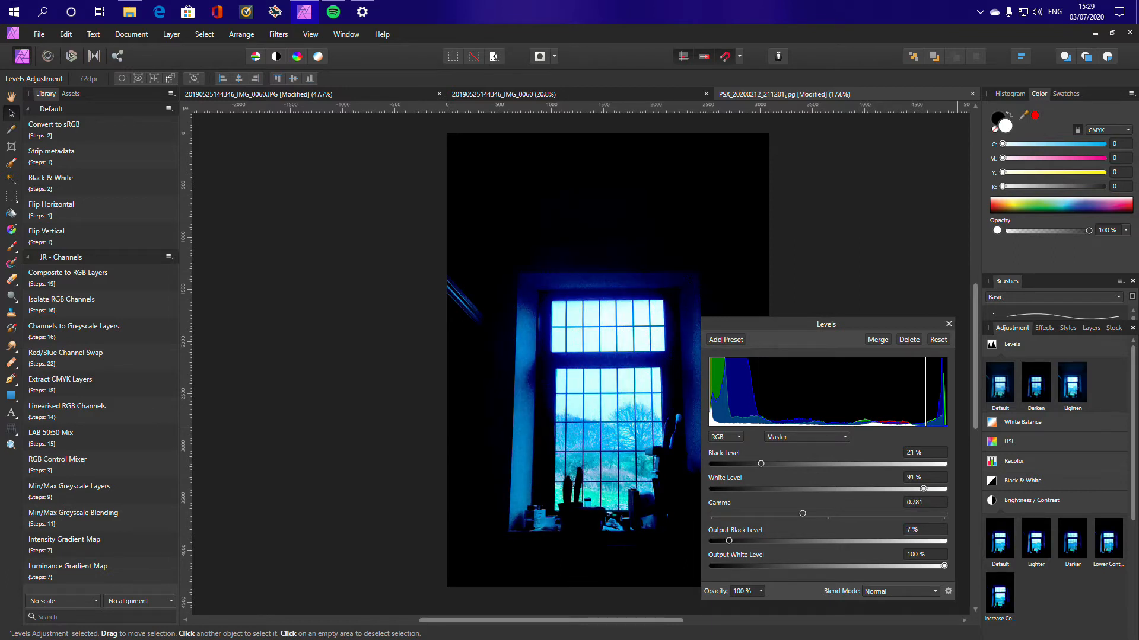
drag(944, 566, 892, 566)
click(949, 324)
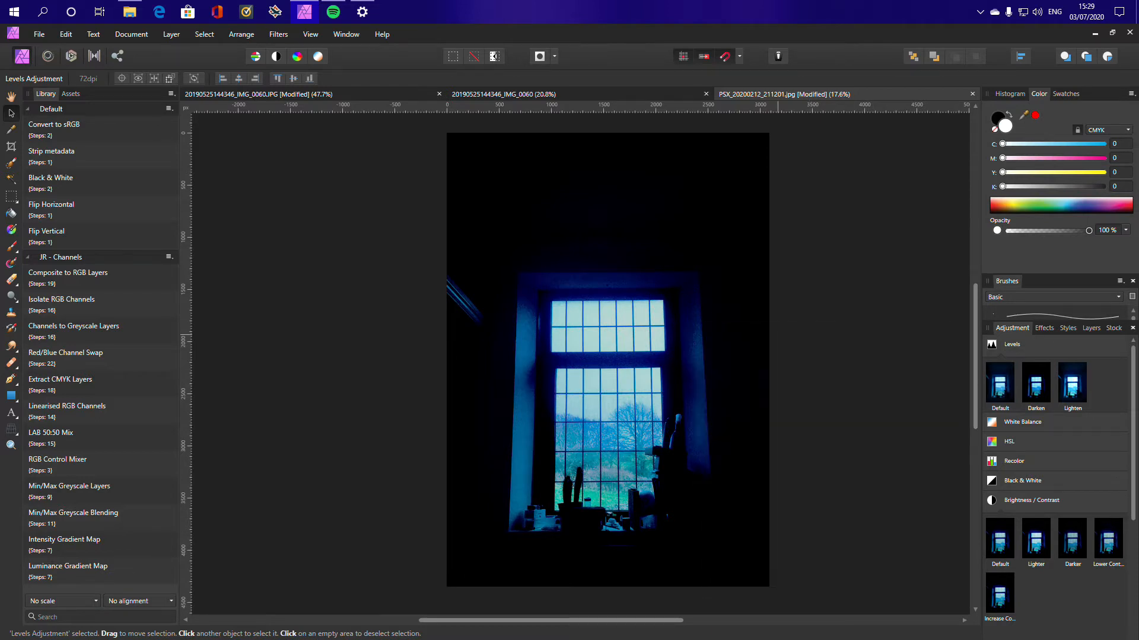
Search the Unsplash stock photos for "side port"
click(1114, 328)
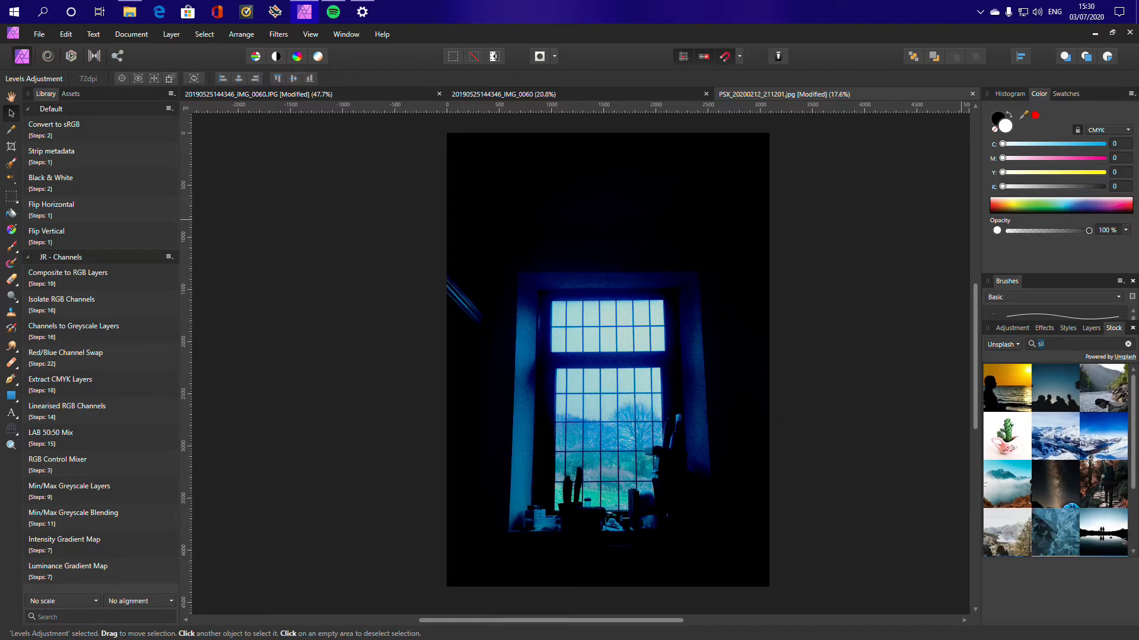
key(BackSpace)
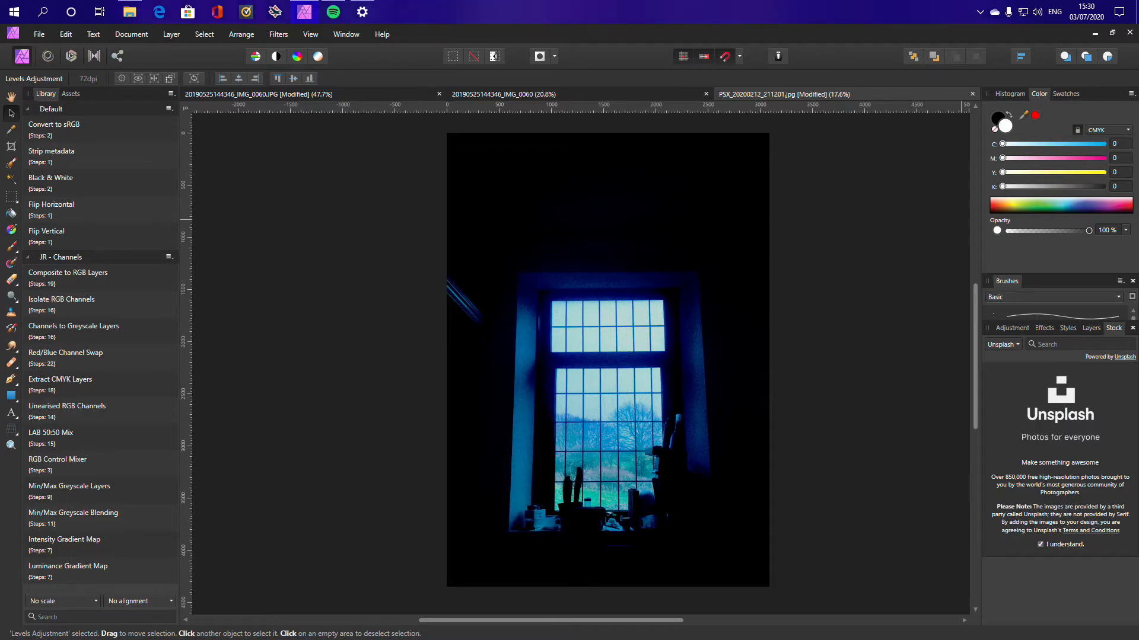
text(side port)
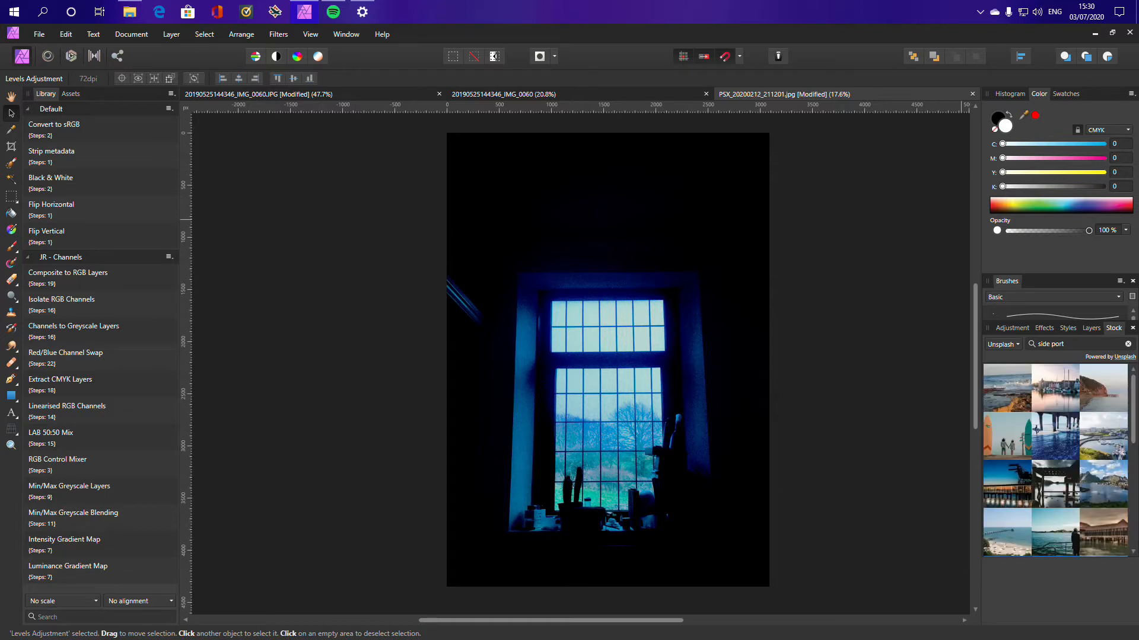
Search the Pexels and Pixabay stock photos for "sil"
click(1003, 344)
click(997, 372)
click(1043, 344)
key(BackSpace)
text(sil)
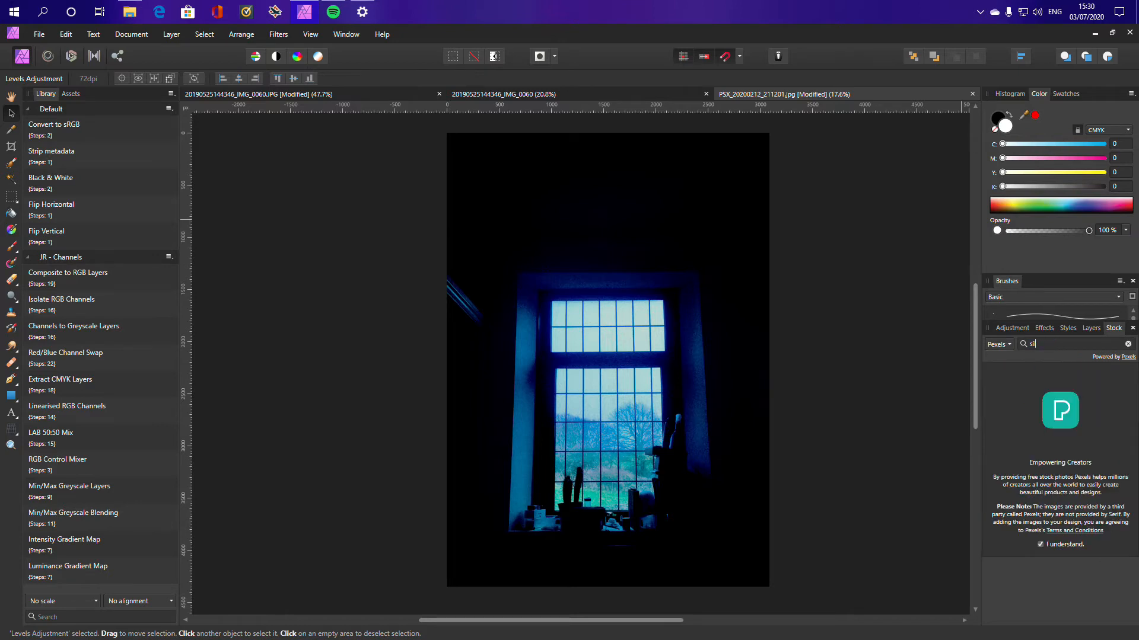
click(999, 344)
click(998, 386)
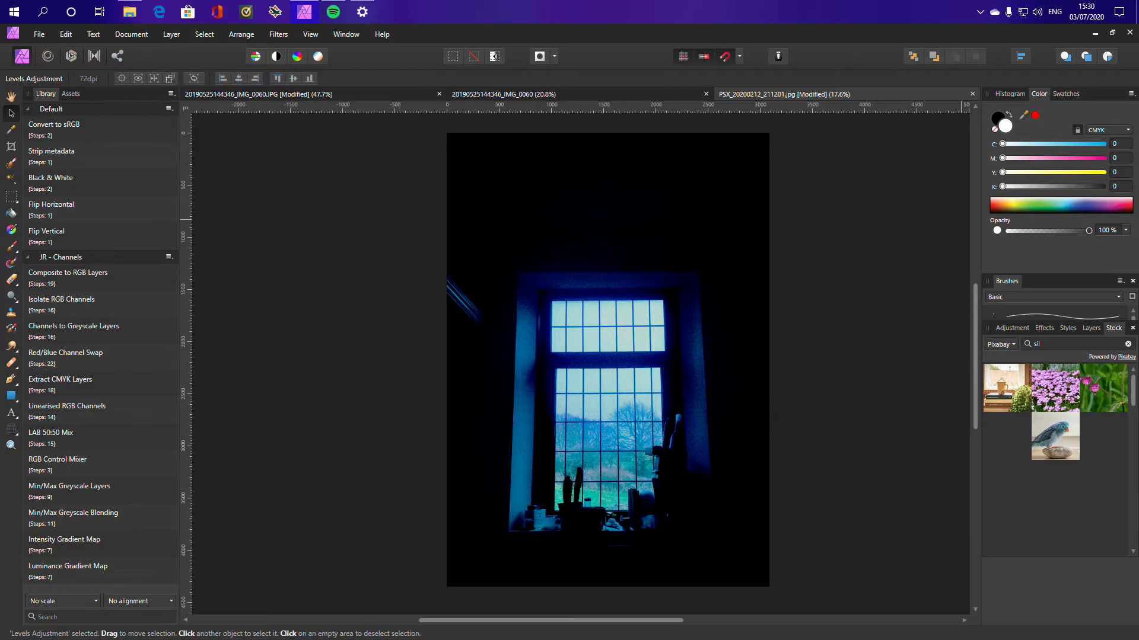
Search Unsplash for "sil" and place the sunset photo of the woman in profile on the window image
click(1001, 345)
click(1001, 359)
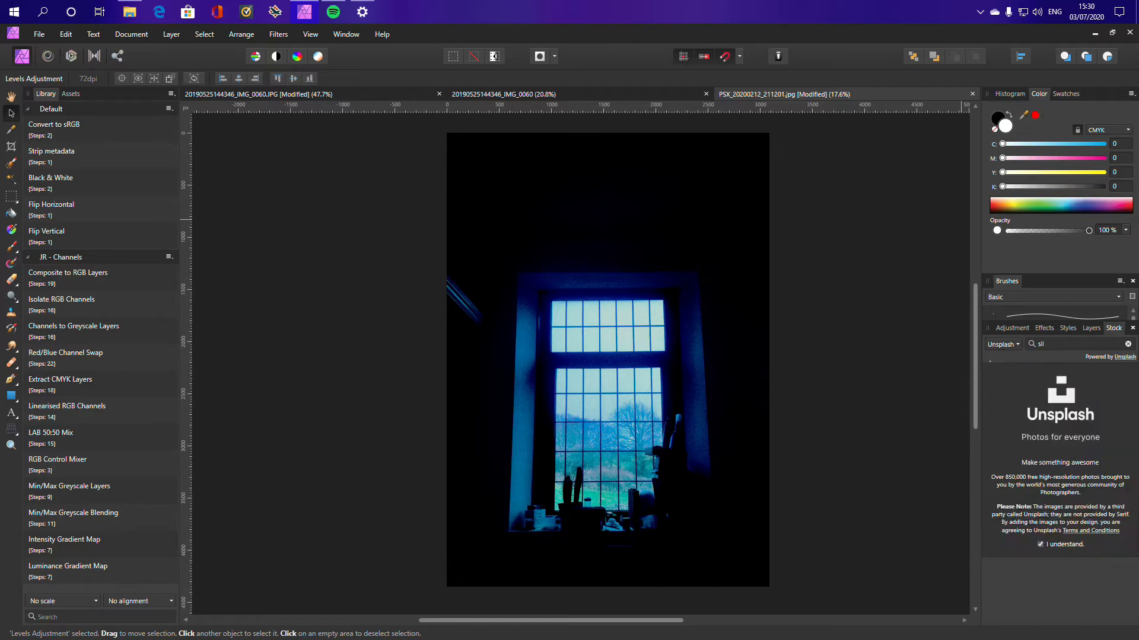
drag(1007, 388, 692, 380)
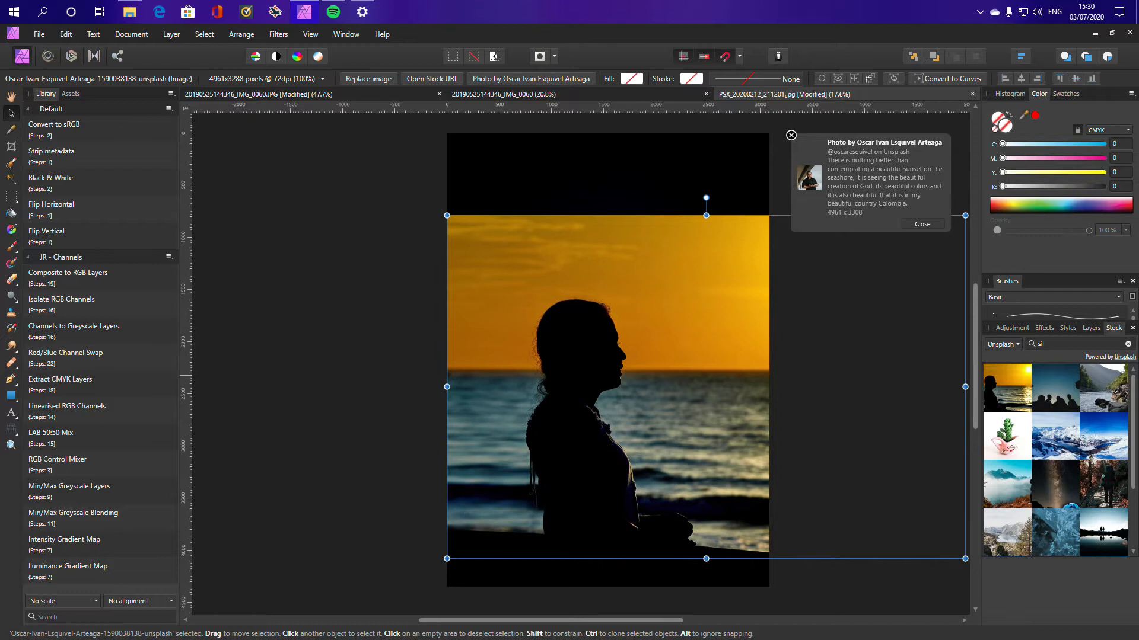
Set the blend mode of the silhouette photo layer to Darker Color
click(1090, 328)
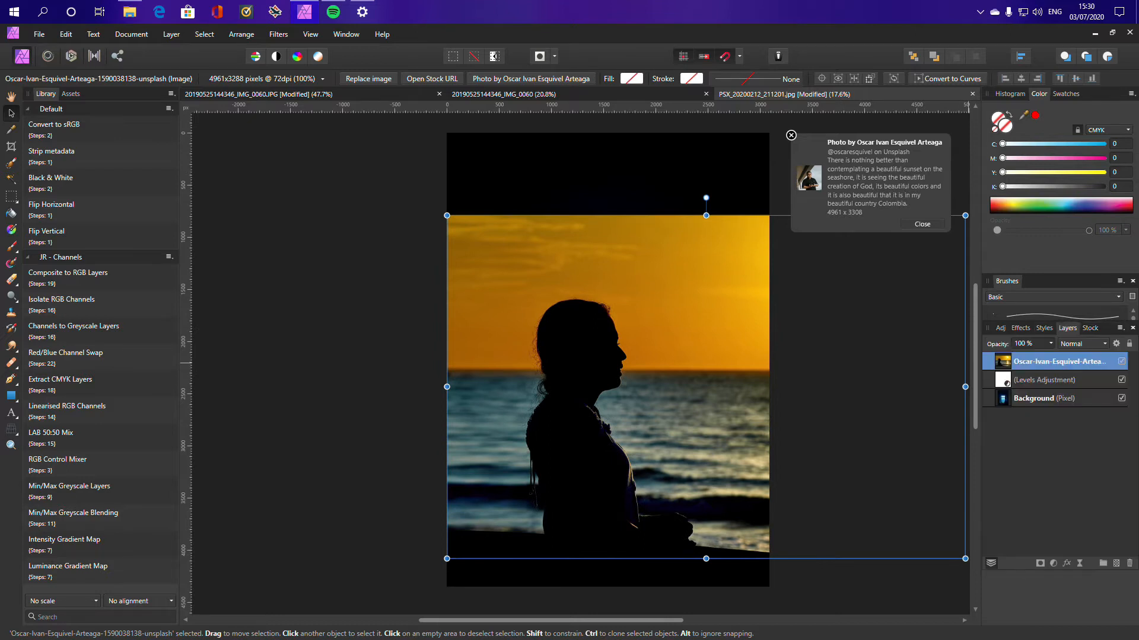
drag(1049, 362, 1049, 390)
click(1082, 344)
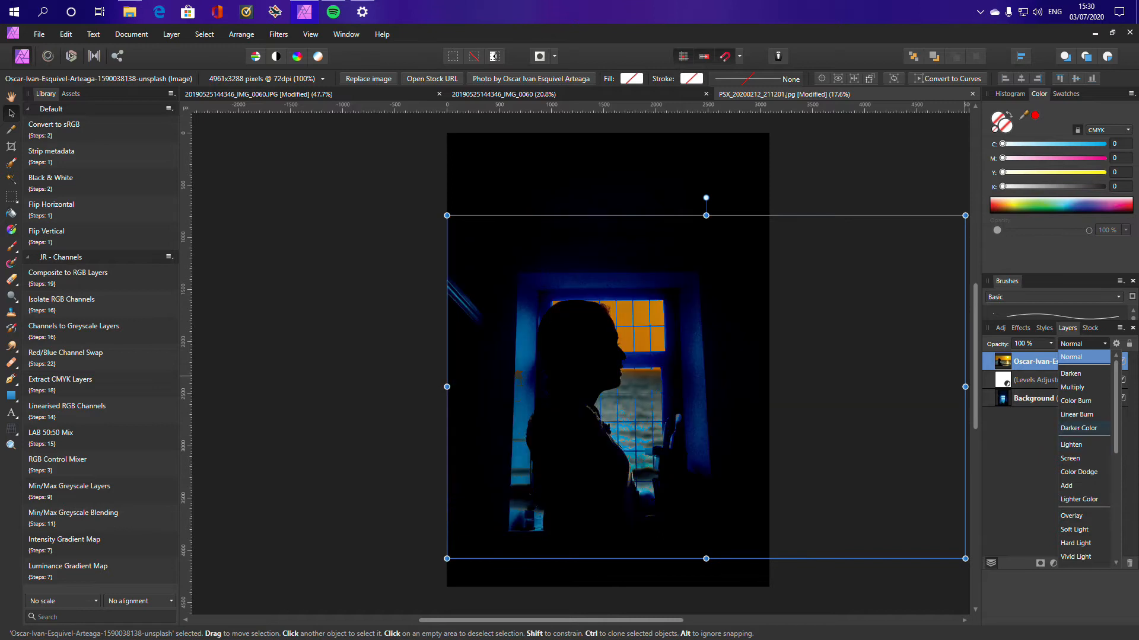
click(1078, 428)
Scale the silhouette photo down to about 112 x 113 dpi and position the figure in front of the lower window
drag(593, 380, 625, 373)
drag(479, 209, 665, 332)
drag(721, 397, 581, 377)
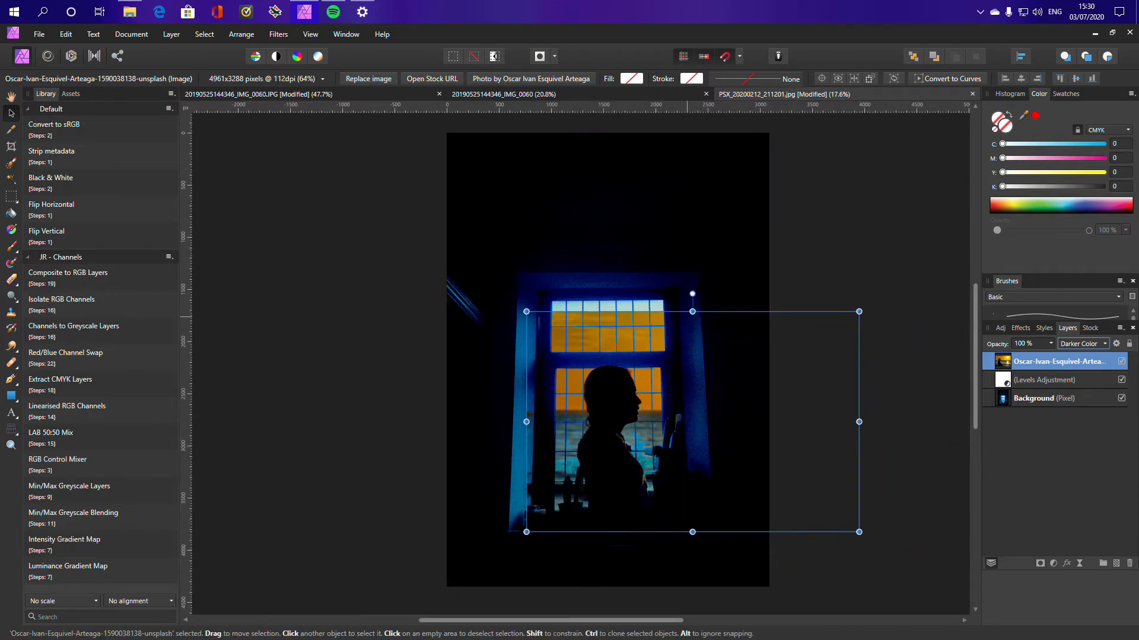
mouse_move(680, 315)
mouse_down()
mouse_move(680, 288)
mouse_move(680, 318)
mouse_up()
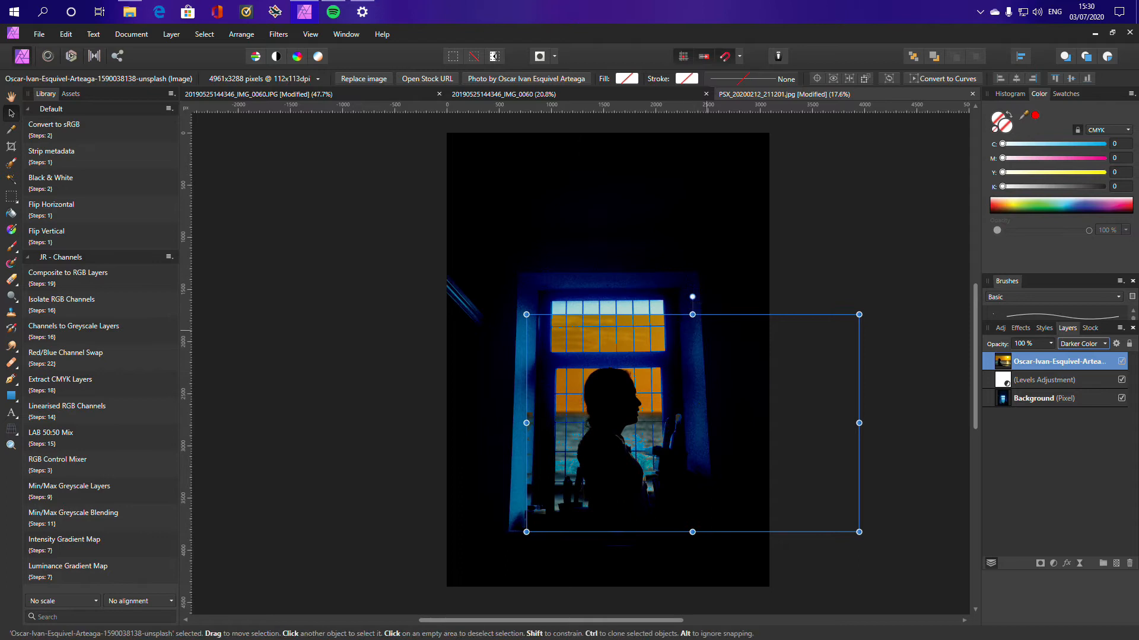
Sample the orange sky and clone it over the uncovered strip of the upper window panes with a 142.7 px brush at 100% hardness
scroll(650, 413, up, 4)
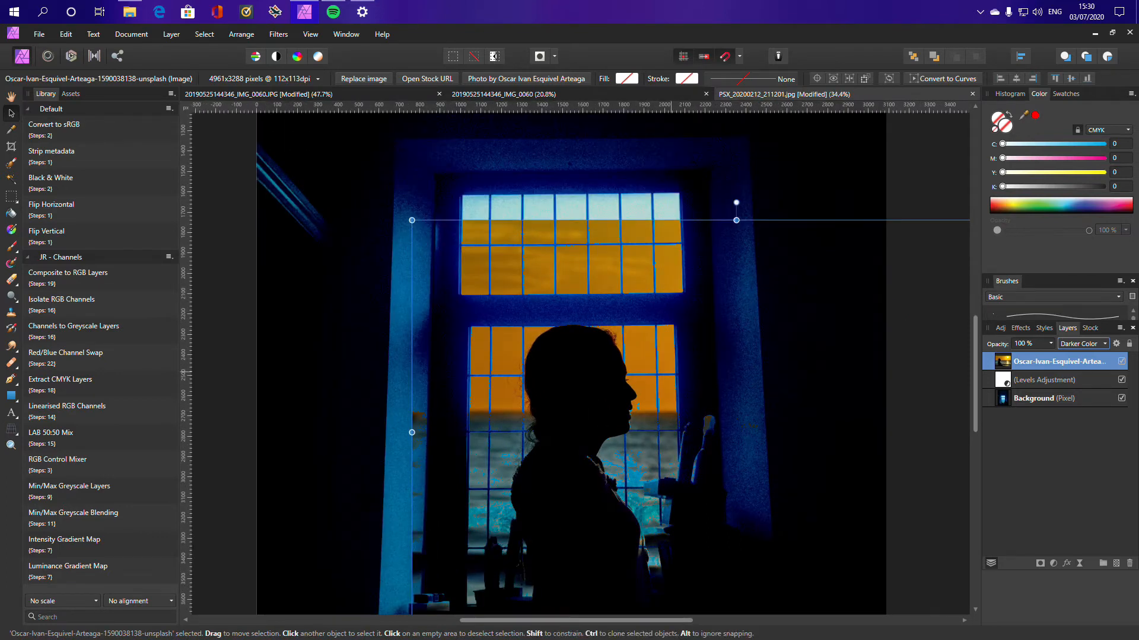
scroll(659, 359, down, 1)
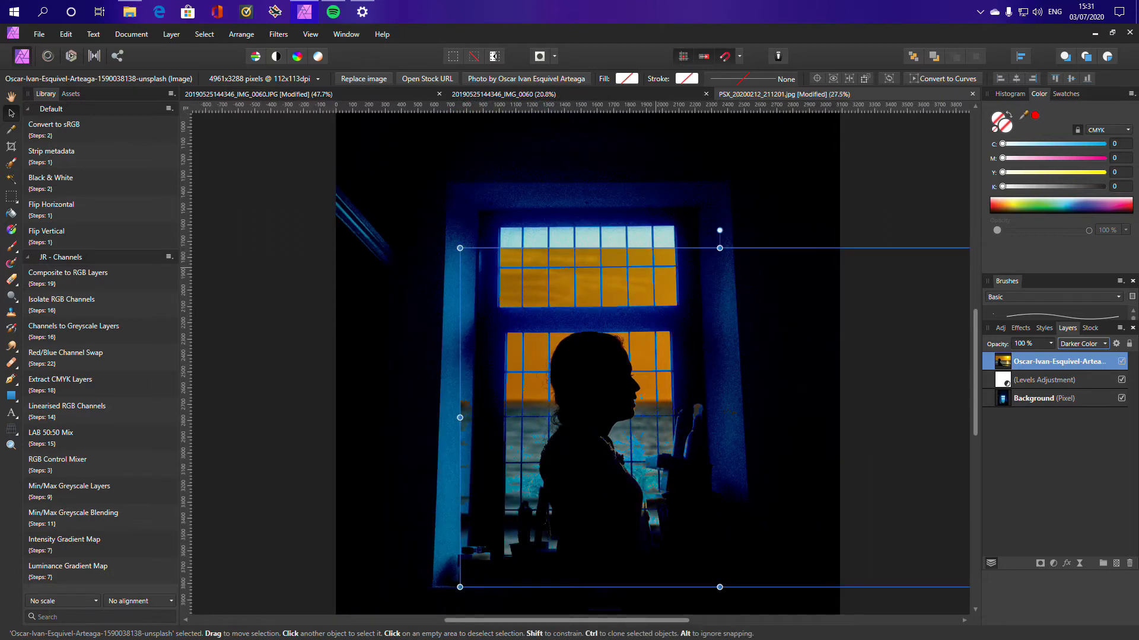
scroll(650, 268, up, 3)
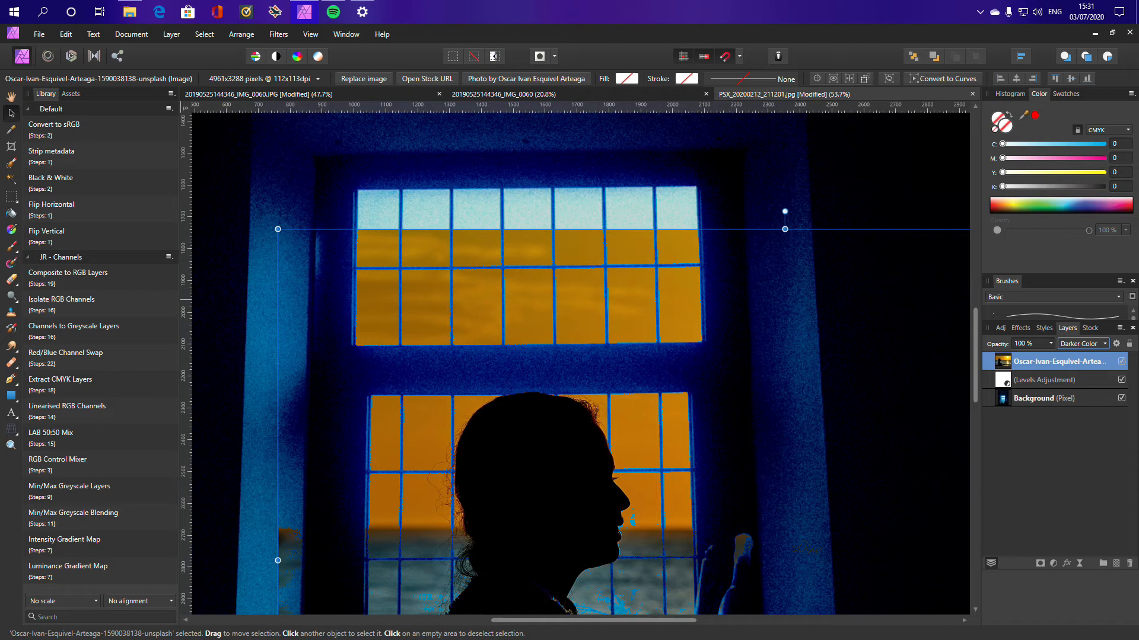
click(11, 362)
scroll(367, 258, up, 2)
key(bracketright)
key(bracketright)
key(bracketright)
key(bracketright)
key(bracketright)
key(bracketright)
key(bracketright)
key(bracketright)
key(bracketright)
key(bracketright)
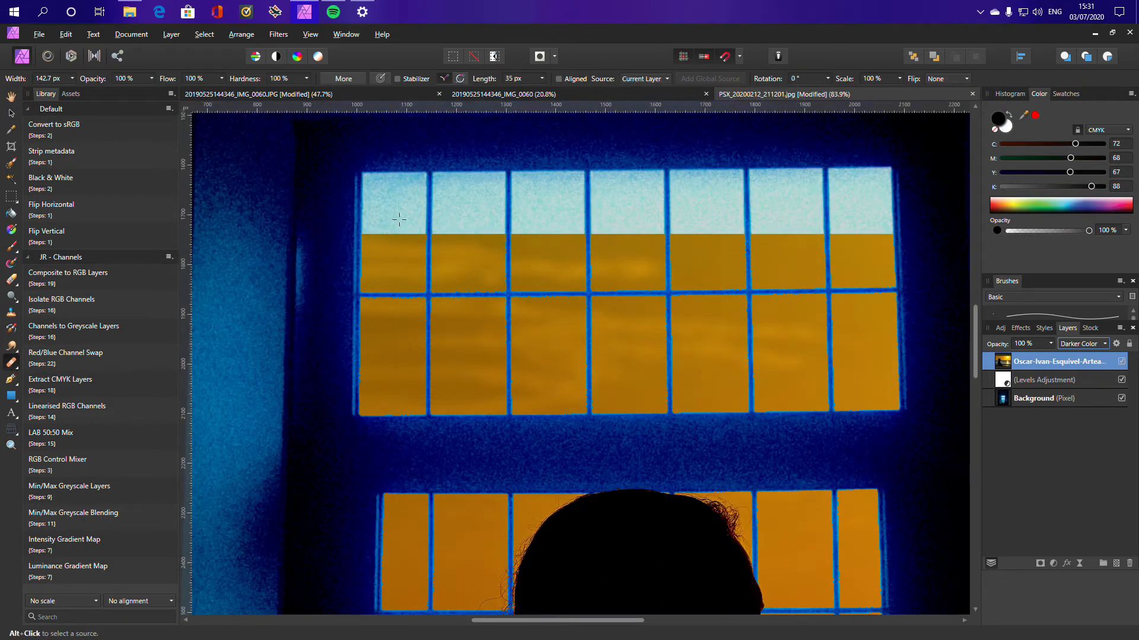
alt+click(398, 253)
mouse_move(389, 199)
mouse_down()
mouse_move(475, 216)
mouse_move(864, 234)
mouse_move(877, 203)
mouse_move(510, 202)
mouse_move(391, 191)
mouse_move(397, 173)
mouse_move(376, 186)
mouse_move(886, 178)
mouse_move(876, 180)
mouse_up()
mouse_move(778, 292)
mouse_down()
mouse_move(730, 307)
mouse_move(634, 304)
mouse_up()
scroll(635, 303, down, 3)
scroll(649, 301, down, 2)
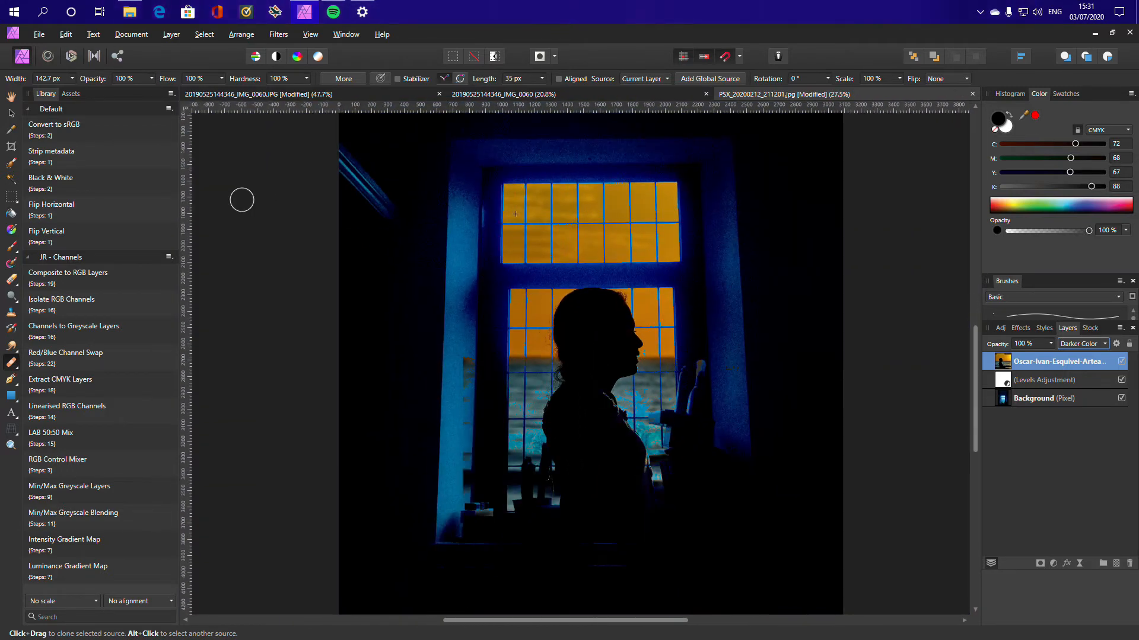
Move the silhouette photo slightly down within the window frame
key(v)
scroll(615, 385, down, 1)
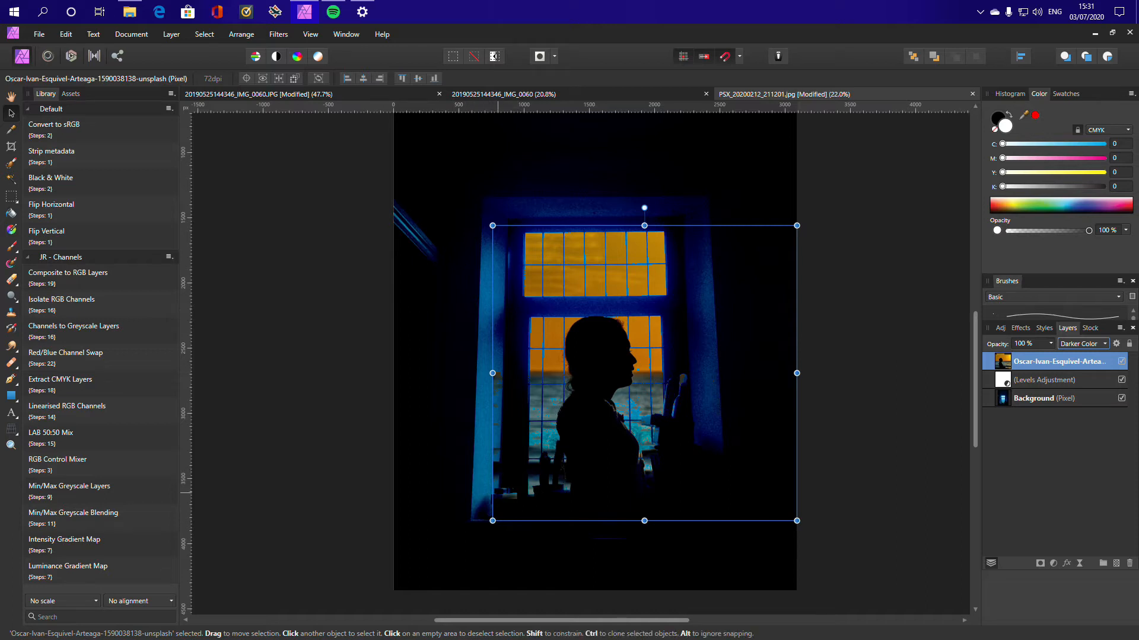
mouse_move(669, 338)
mouse_down()
mouse_move(669, 326)
mouse_move(670, 343)
mouse_up()
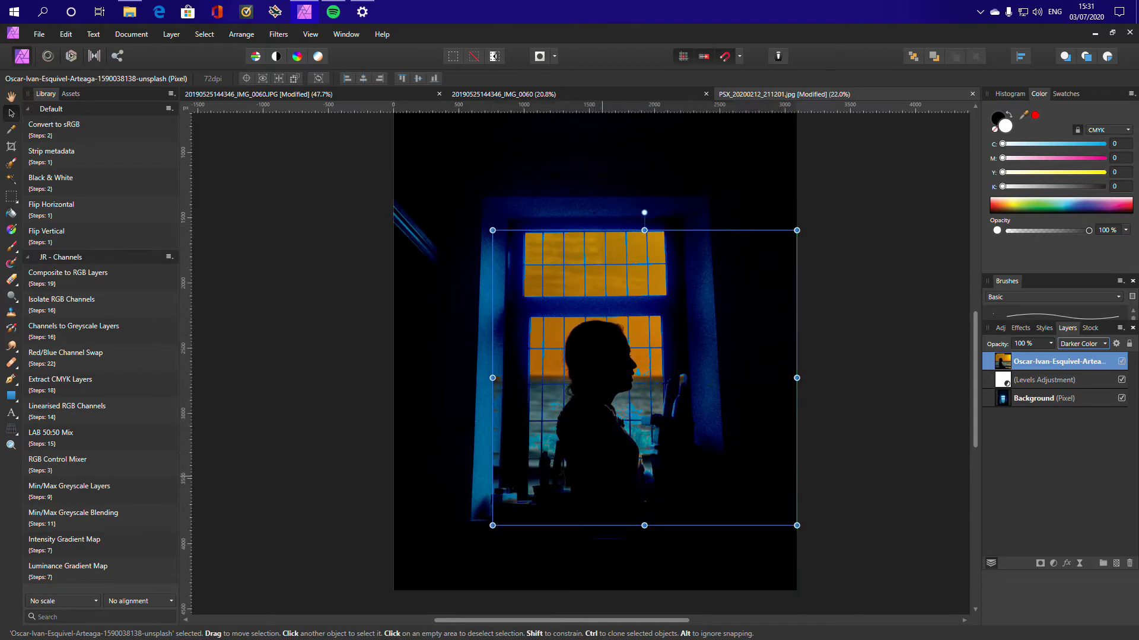
Add a mask to the silhouette photo layer
scroll(490, 500, up, 2)
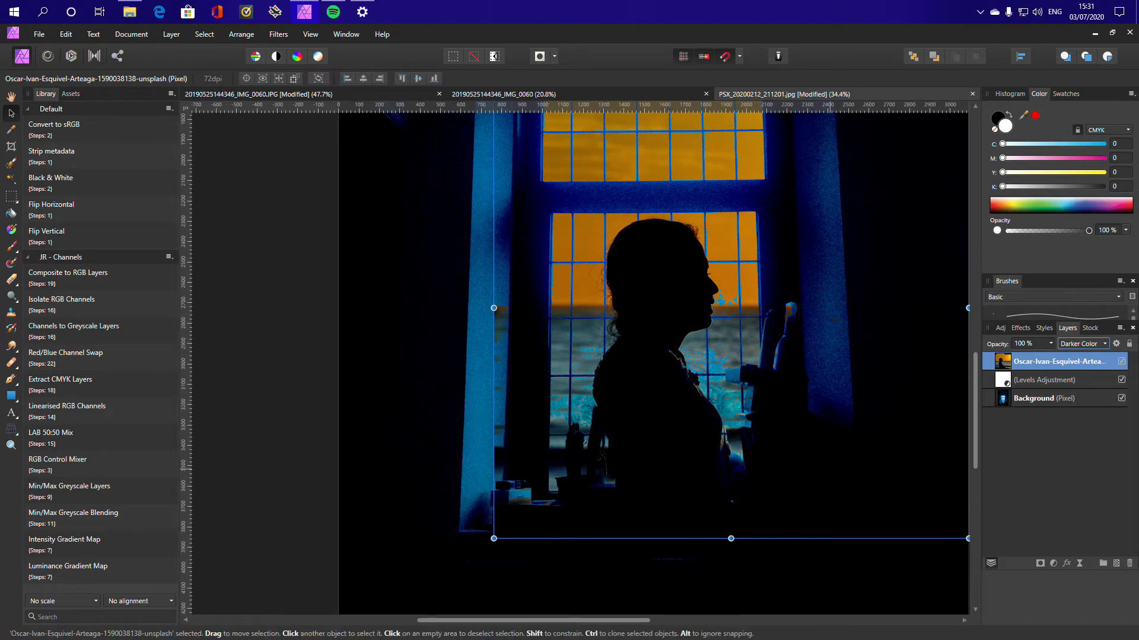
scroll(541, 446, down, 1)
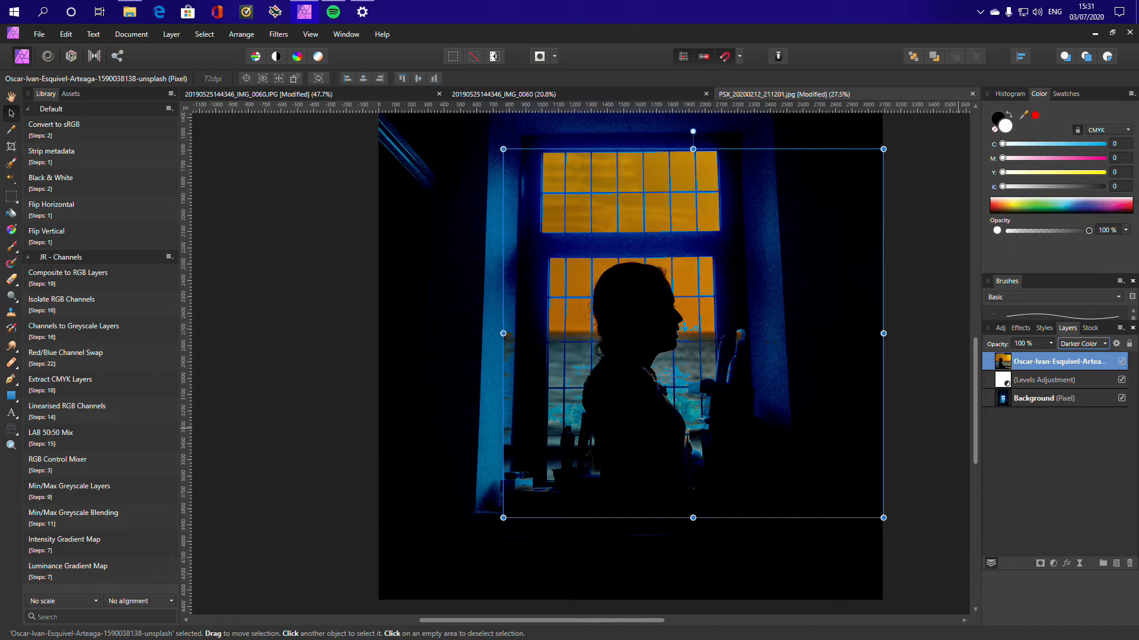
click(1040, 563)
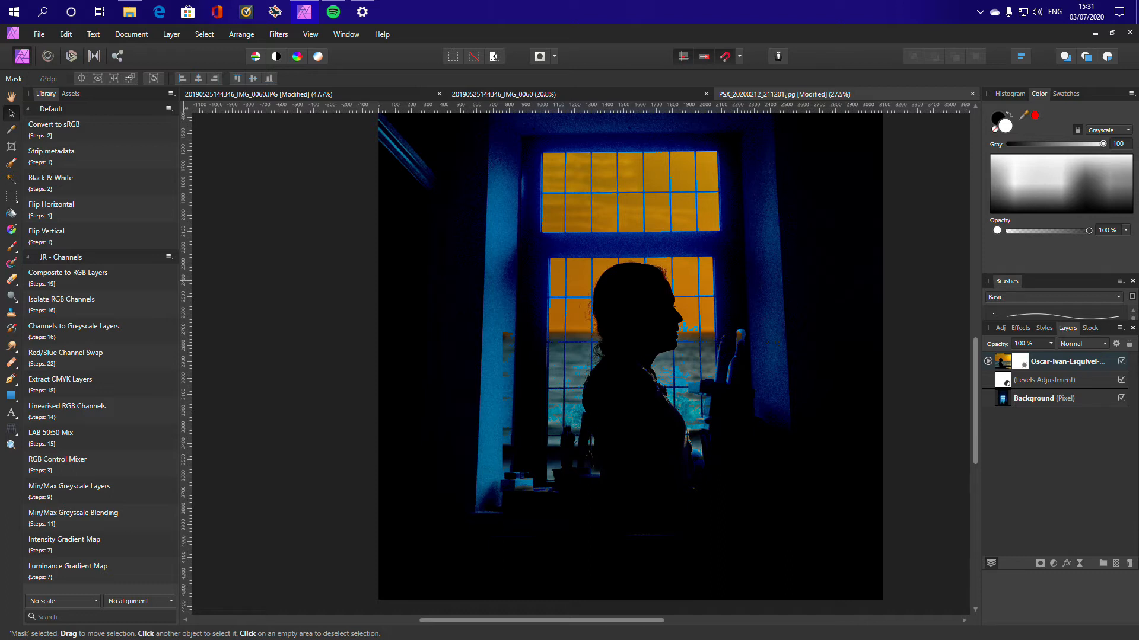
Paint black on the layer mask with a 74.7 px brush at 25% hardness to hide the photo's overlap along the left window frame
click(11, 246)
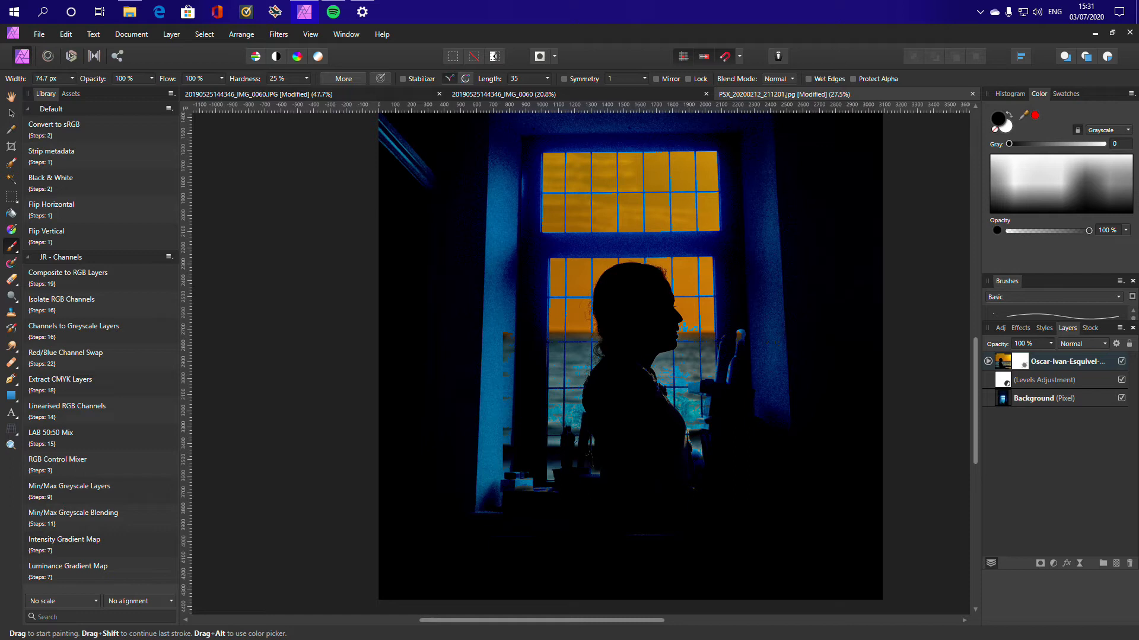
scroll(543, 459, up, 4)
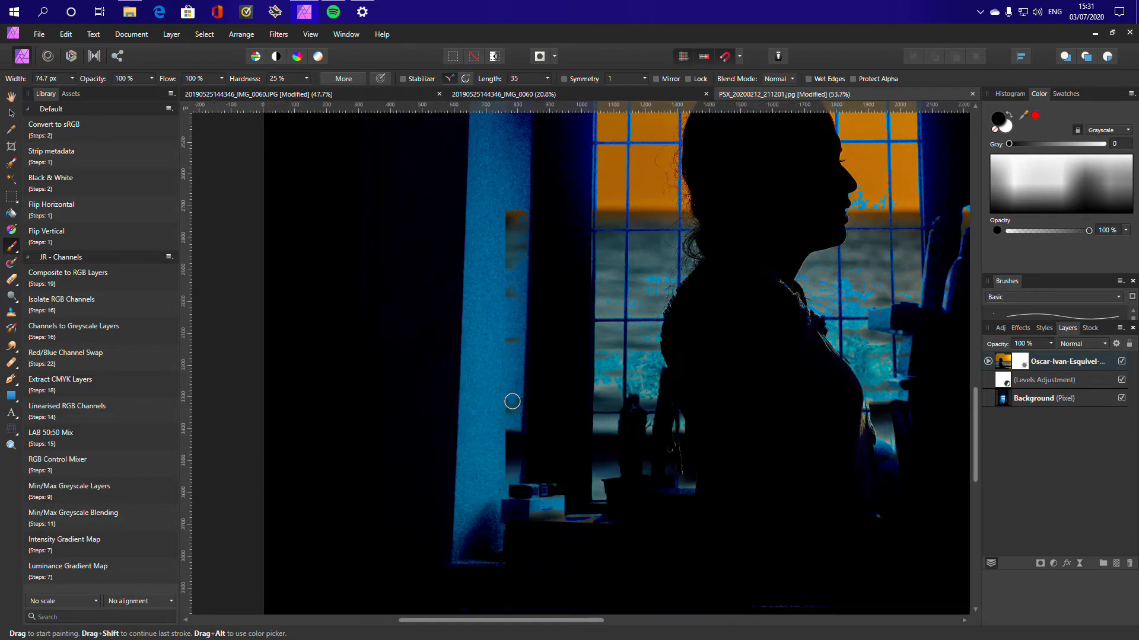
mouse_move(522, 126)
mouse_down()
mouse_move(517, 271)
mouse_move(508, 238)
mouse_move(533, 262)
mouse_move(502, 213)
mouse_move(497, 322)
mouse_move(522, 426)
mouse_move(522, 518)
mouse_move(508, 531)
mouse_move(505, 489)
mouse_move(542, 550)
mouse_move(566, 551)
mouse_move(535, 544)
mouse_move(555, 585)
mouse_up()
drag(545, 558, 510, 424)
key(ctrl+z)
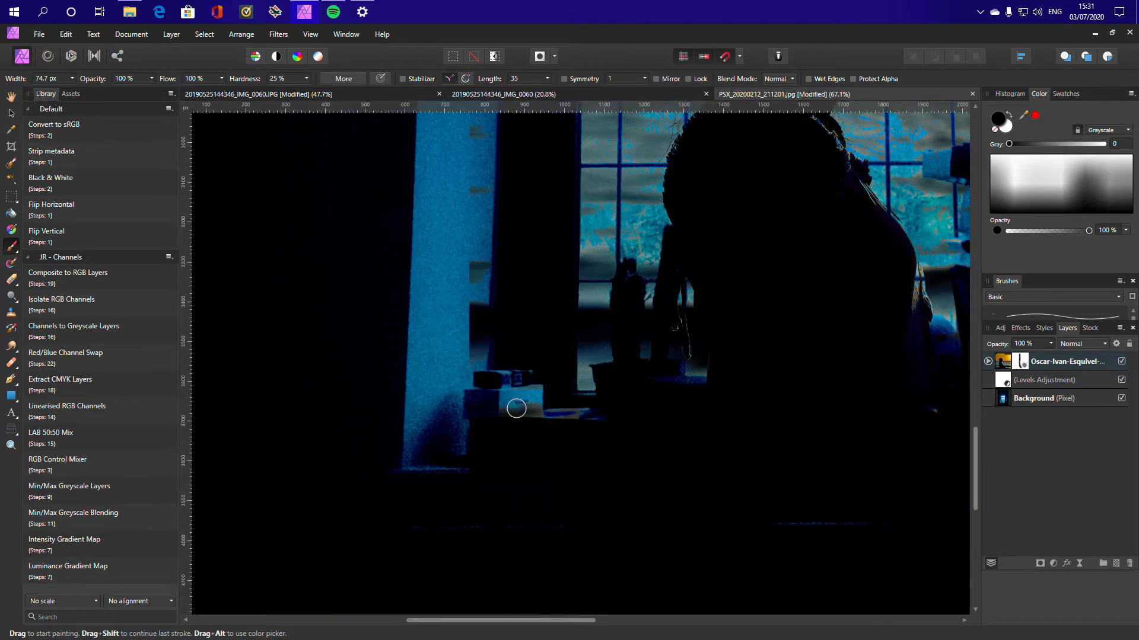
drag(489, 287, 475, 277)
scroll(467, 225, up, 5)
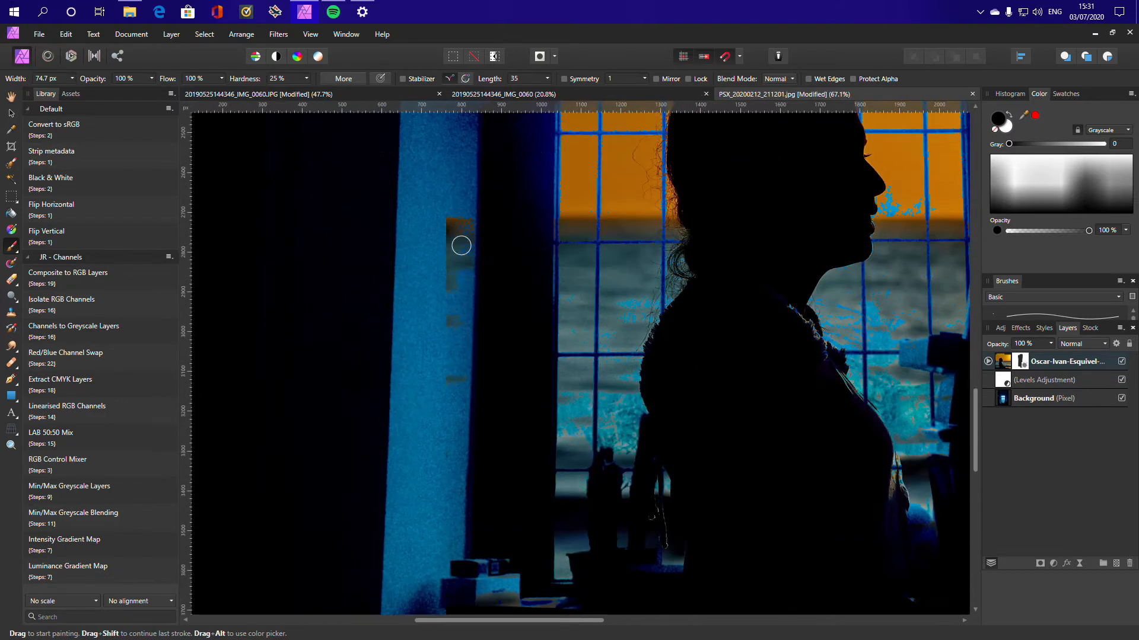
mouse_move(464, 232)
mouse_down()
mouse_move(440, 373)
mouse_move(445, 216)
mouse_move(465, 332)
mouse_up()
drag(759, 303, 460, 284)
scroll(460, 285, down, 2)
scroll(682, 341, down, 1)
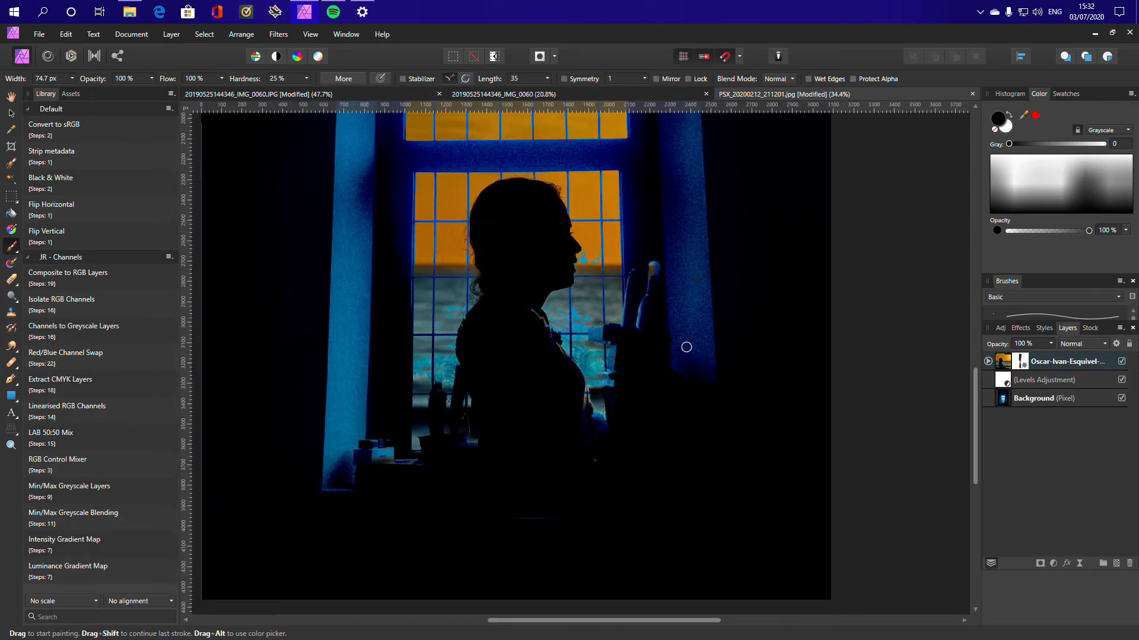
Paint out the photo's remaining traces on the right window frame beside the brushes in the layer mask
scroll(675, 259, up, 4)
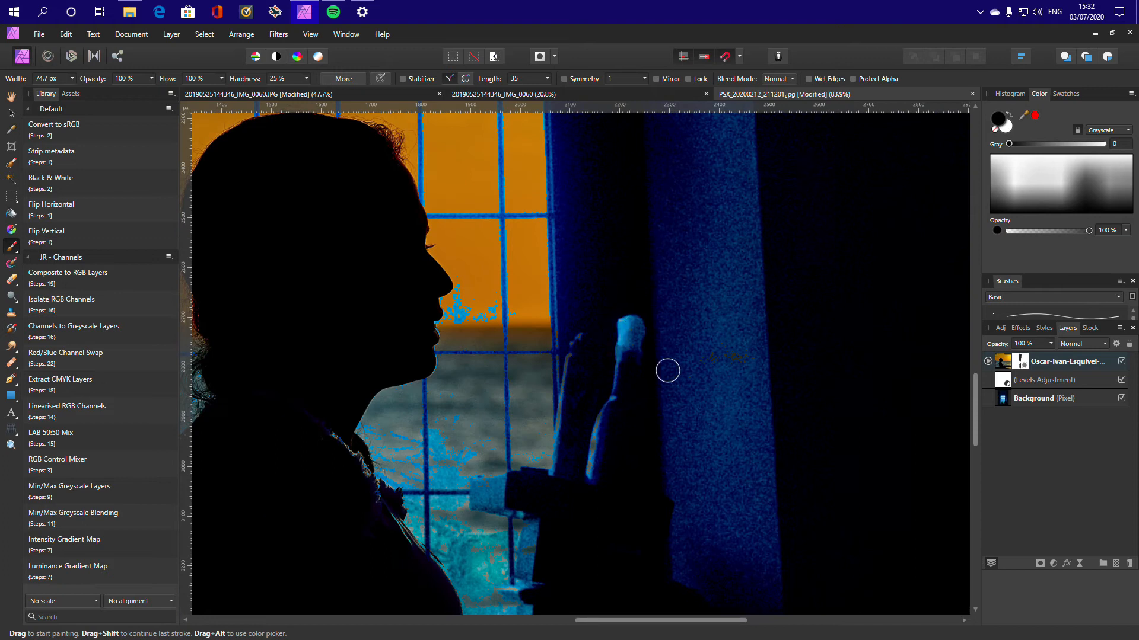
scroll(730, 415, down, 4)
scroll(682, 409, up, 6)
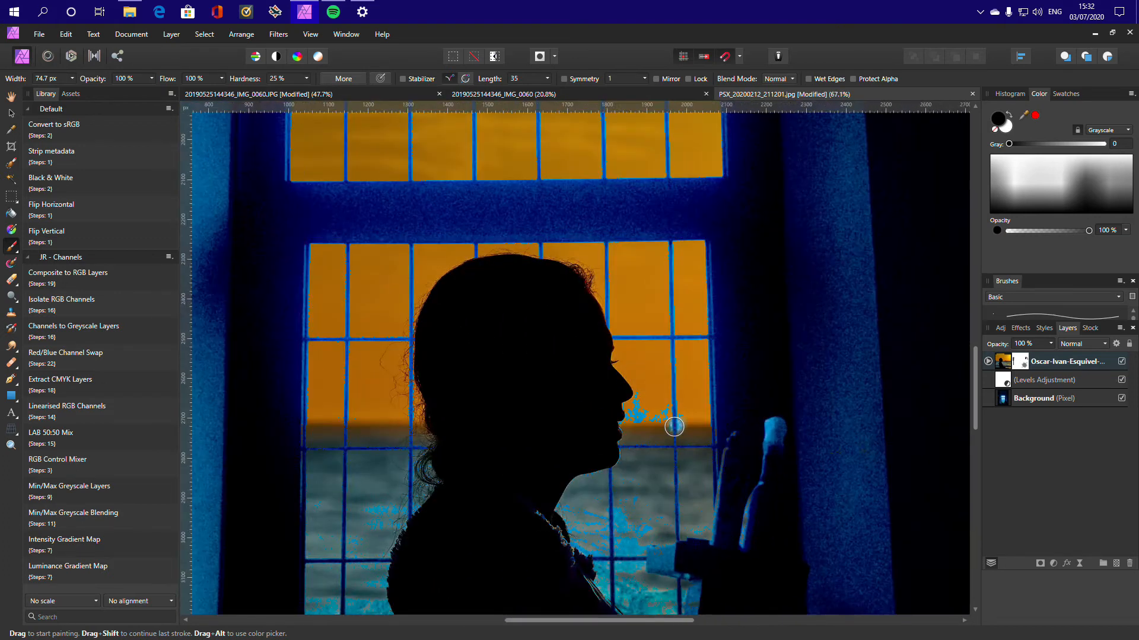
scroll(578, 469, up, 2)
scroll(593, 386, down, 5)
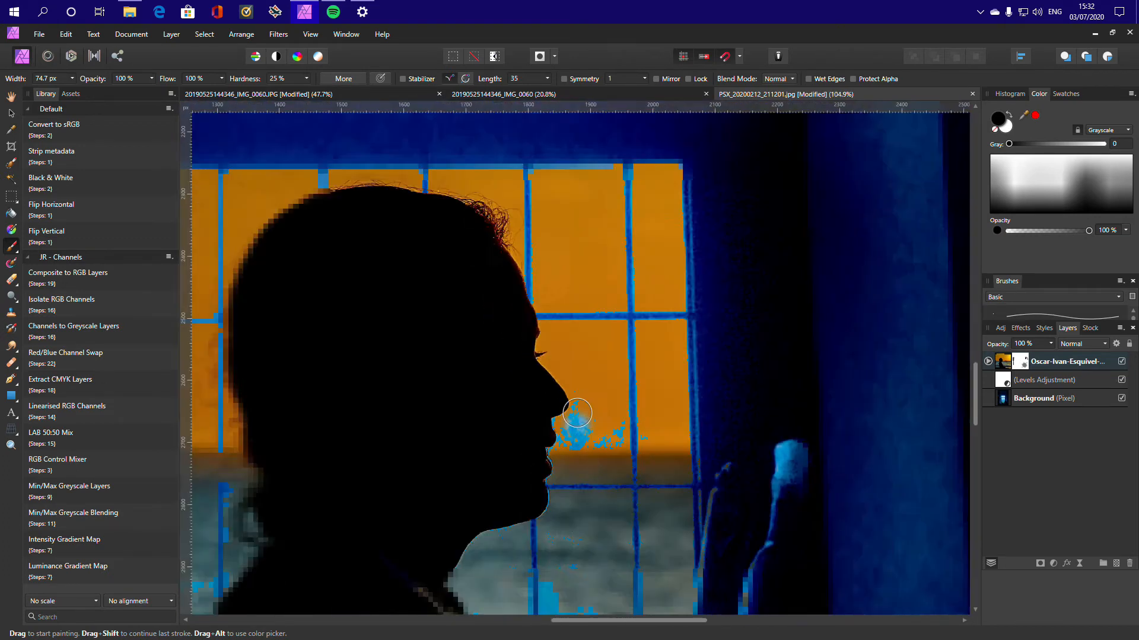
scroll(647, 463, up, 3)
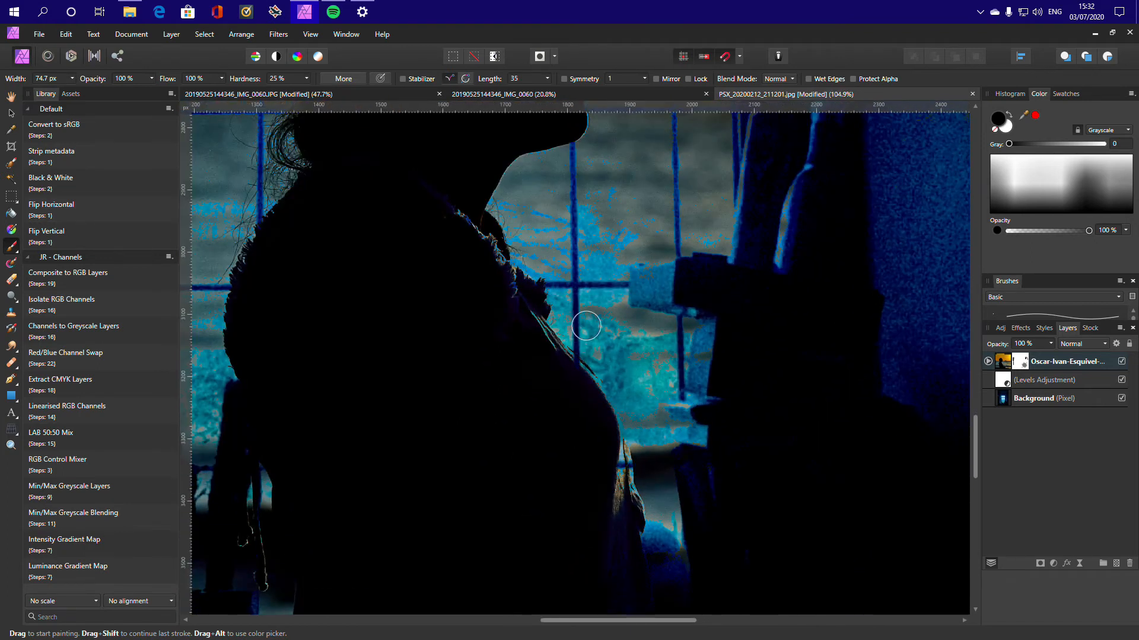
Mask the photo off the boxes and small objects on the left of the window sill, undoing stray dabs
scroll(592, 407, left, 6)
scroll(483, 432, down, 4)
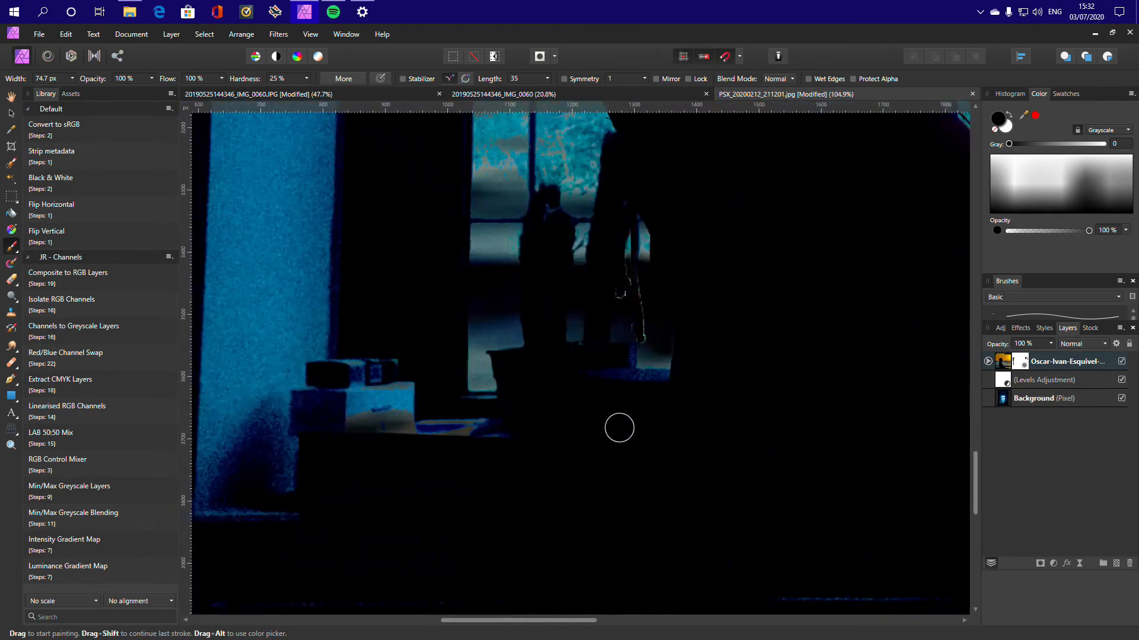
key(ctrl+z)
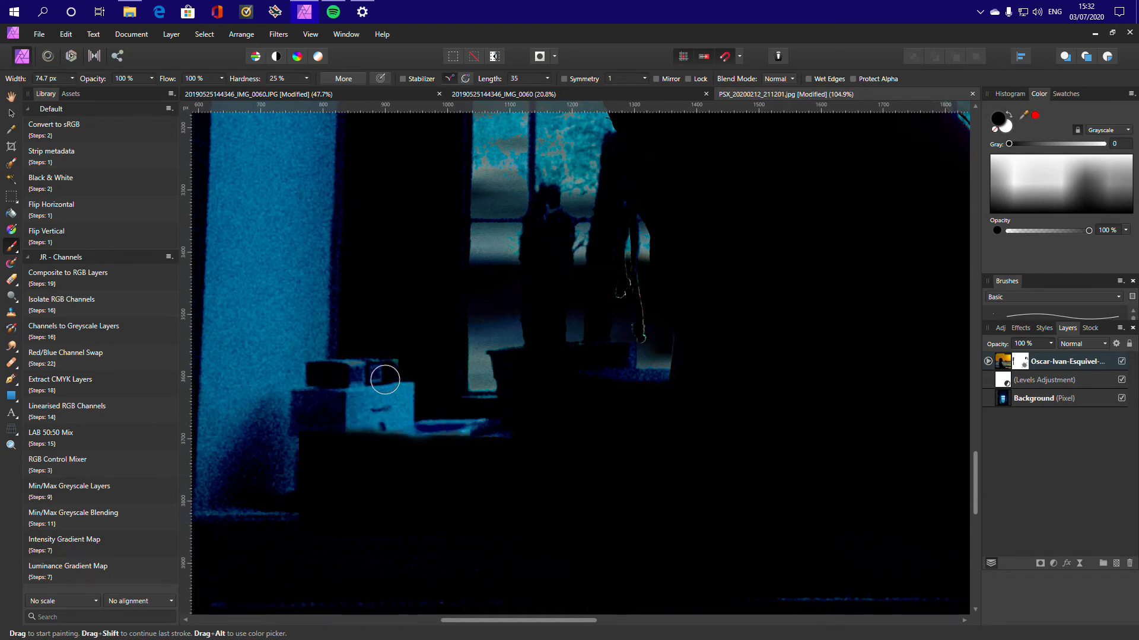
scroll(350, 376, down, 4)
scroll(516, 392, up, 4)
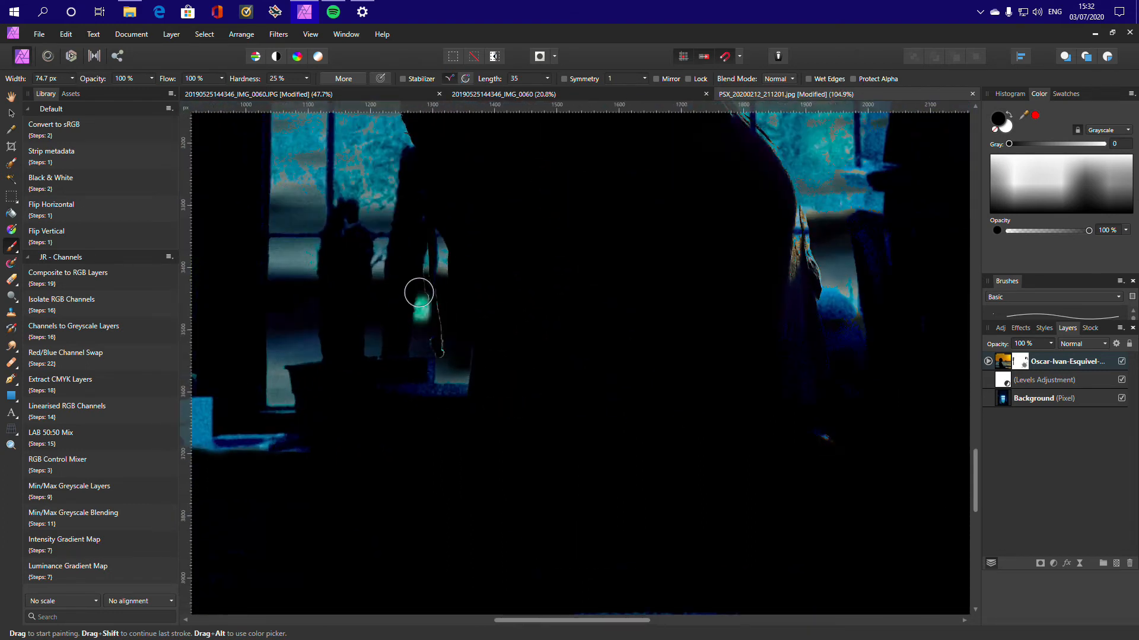
scroll(423, 308, down, 5)
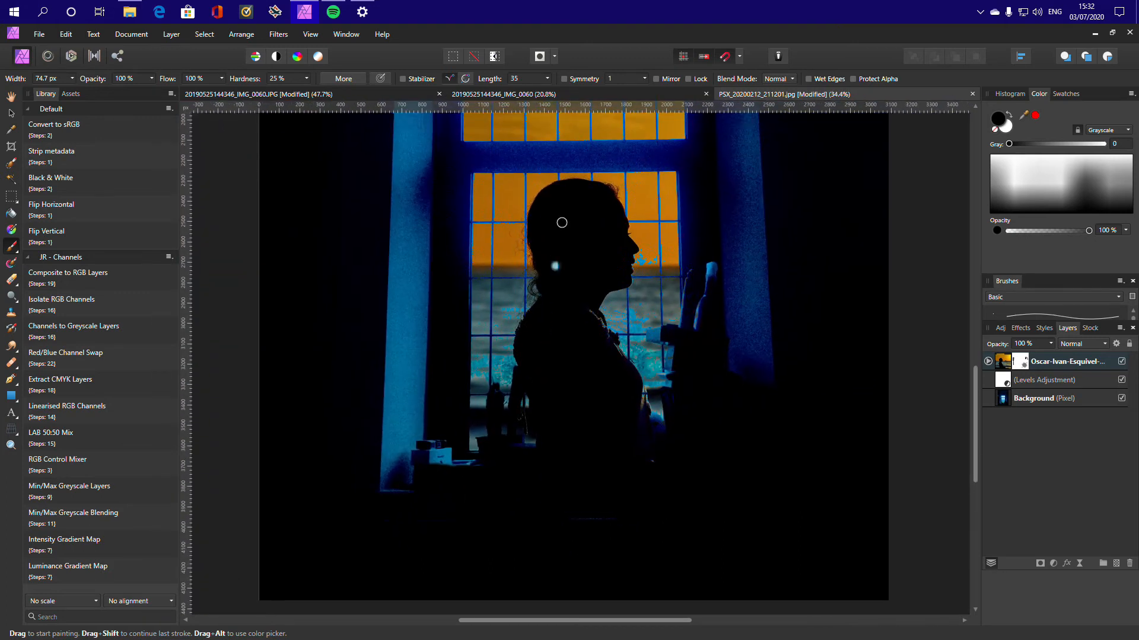
scroll(620, 353, up, 2)
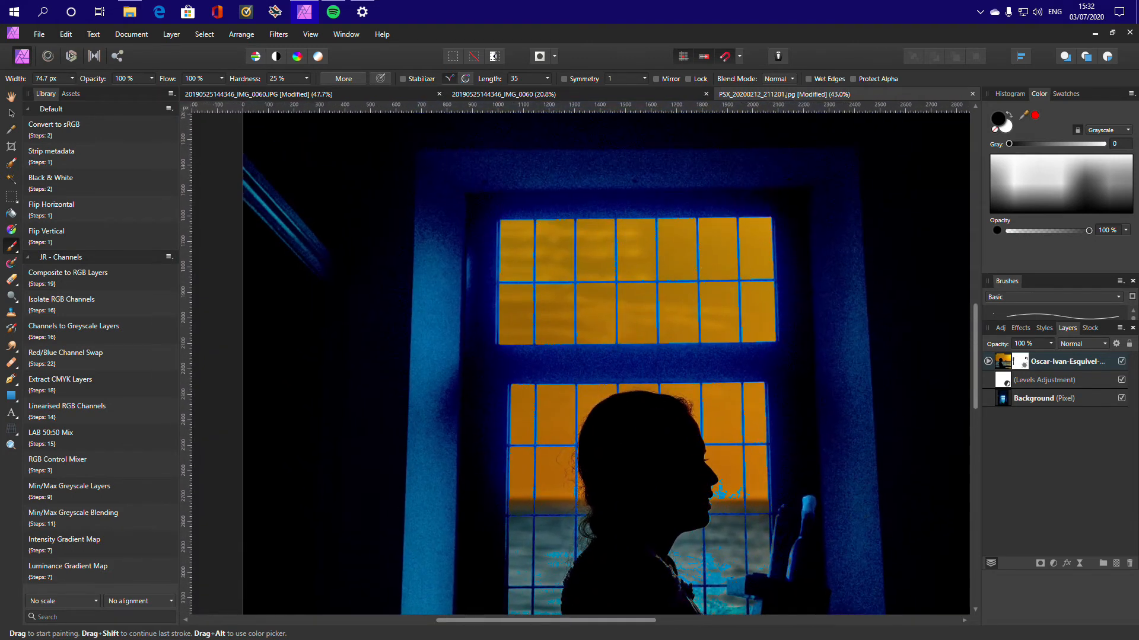
scroll(688, 427, down, 1)
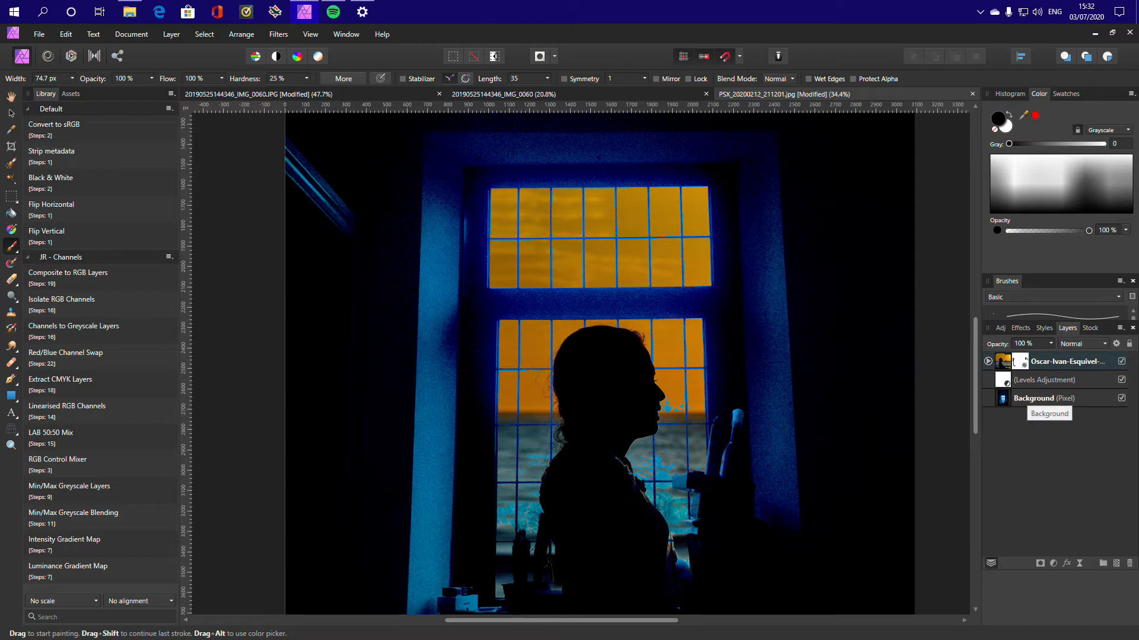
On the silhouette photo layer, heal the blotchy water below the chin with a 142.7 px Healing Brush at 100% hardness, sampling clean water nearby
click(1035, 399)
click(1061, 361)
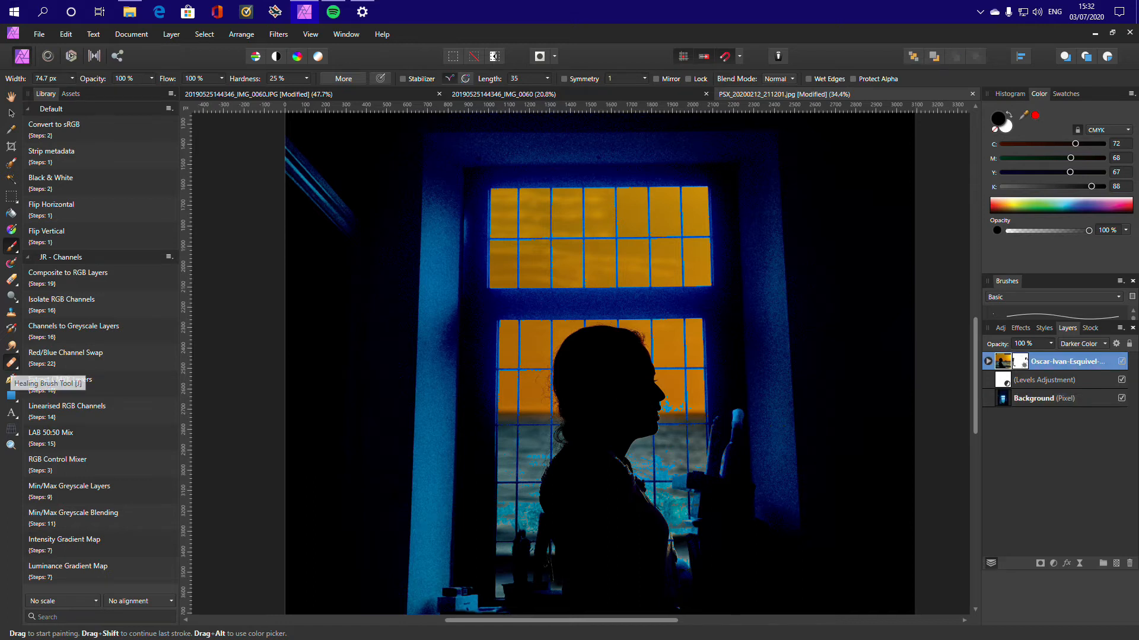
click(11, 363)
scroll(632, 461, up, 5)
drag(647, 487, 620, 452)
alt+click(650, 395)
mouse_move(618, 409)
mouse_down()
mouse_move(640, 442)
mouse_move(609, 441)
mouse_move(622, 459)
mouse_move(615, 405)
mouse_move(657, 434)
mouse_move(617, 427)
mouse_move(590, 398)
mouse_move(619, 436)
mouse_up()
alt+click(633, 377)
alt+click(660, 384)
key(alt)
alt+click(663, 376)
mouse_move(607, 393)
mouse_down()
mouse_move(626, 411)
mouse_move(655, 402)
mouse_up()
alt+click(721, 335)
mouse_move(589, 376)
mouse_down()
mouse_move(645, 412)
mouse_move(652, 399)
mouse_up()
alt+click(698, 332)
mouse_move(647, 352)
mouse_down()
mouse_move(614, 449)
mouse_move(677, 440)
mouse_move(687, 388)
mouse_move(685, 504)
mouse_move(667, 328)
mouse_move(662, 501)
mouse_move(648, 449)
mouse_move(661, 512)
mouse_move(688, 504)
mouse_move(704, 464)
mouse_move(650, 428)
mouse_move(722, 407)
mouse_up()
scroll(694, 438, down, 5)
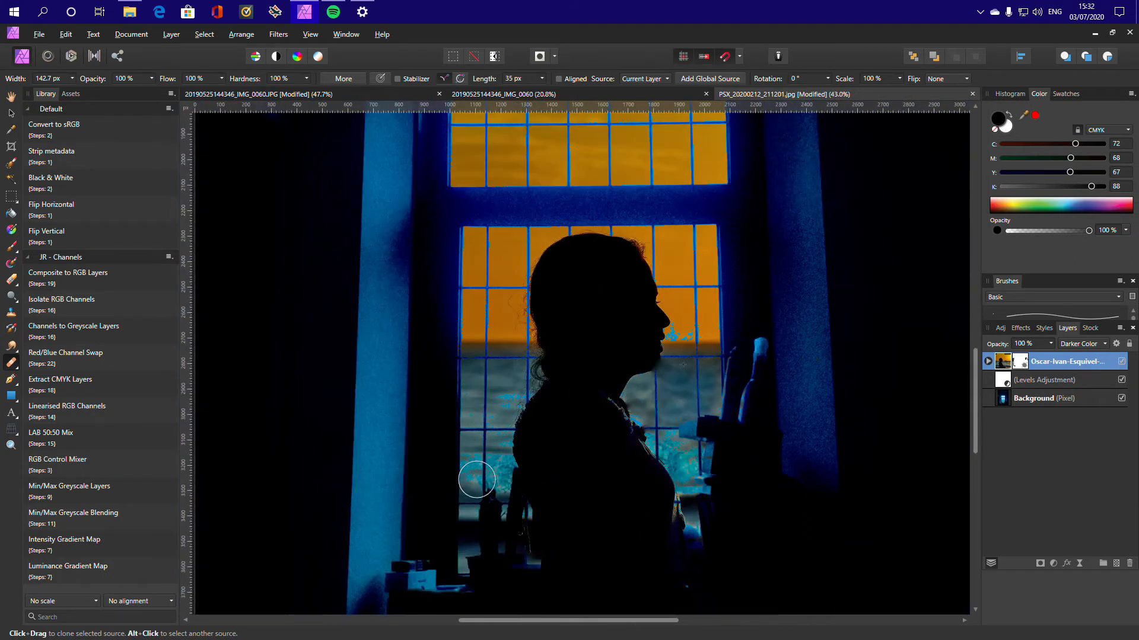
Sample clean water and heal the cyan blotches in the lower-left window panes behind the figure's back
scroll(468, 450, up, 5)
alt+click(523, 373)
drag(584, 416, 526, 488)
mouse_move(547, 381)
mouse_down()
mouse_move(544, 463)
mouse_move(518, 524)
mouse_up()
mouse_move(491, 407)
mouse_down()
mouse_move(480, 516)
mouse_move(556, 365)
mouse_move(534, 545)
mouse_move(532, 433)
mouse_move(511, 442)
mouse_move(526, 518)
mouse_move(587, 415)
mouse_up()
alt+click(557, 237)
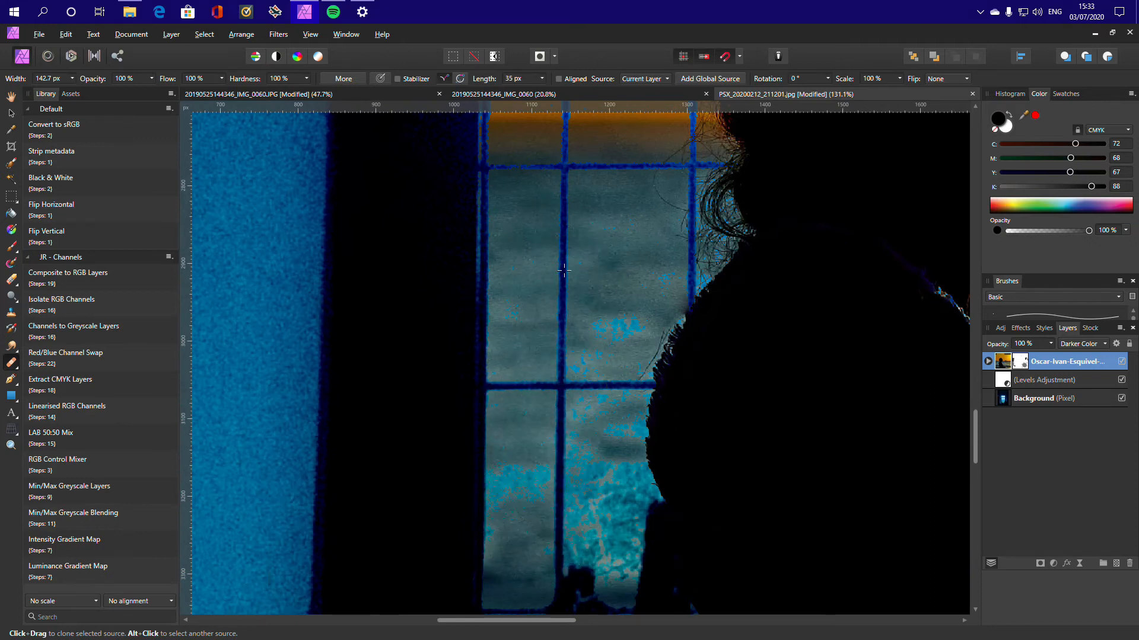
alt+click(514, 225)
Reduce the Healing Brush to 53.8 px and retouch the remaining cyan specks in the narrow left pane
key(bracketleft)
key(bracketleft)
key(bracketleft)
key(bracketleft)
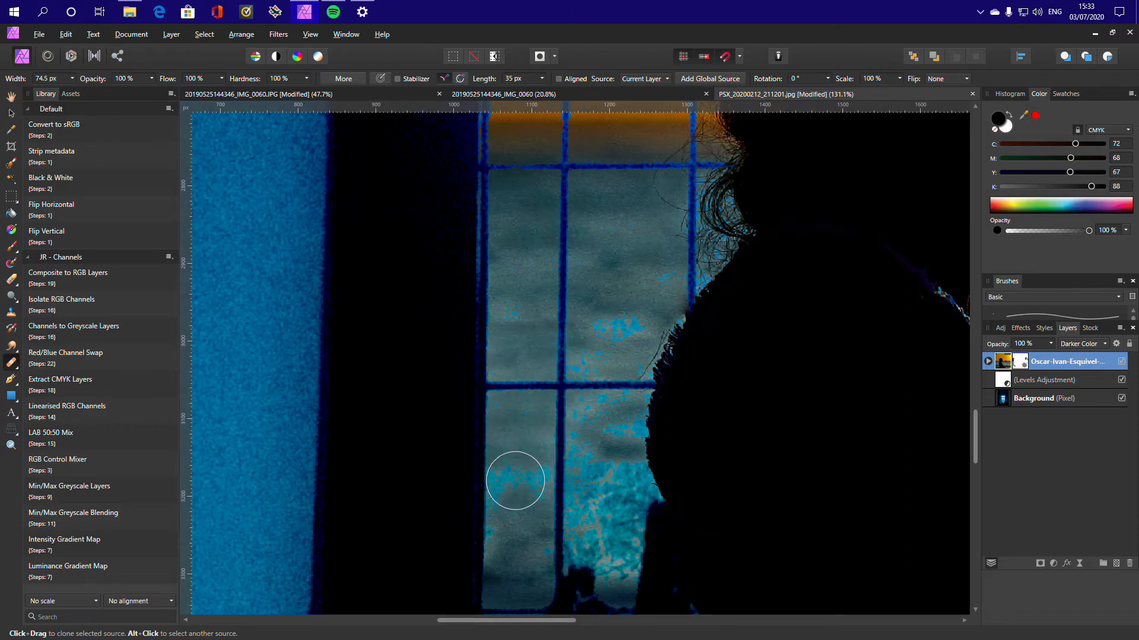
drag(528, 439, 528, 468)
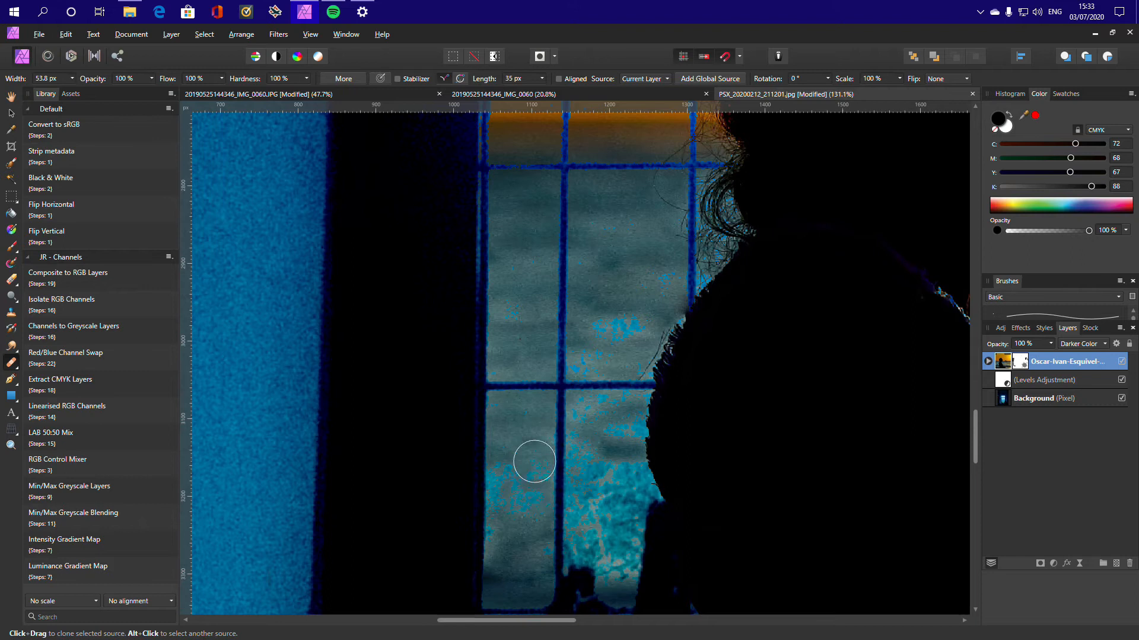
drag(523, 464, 532, 505)
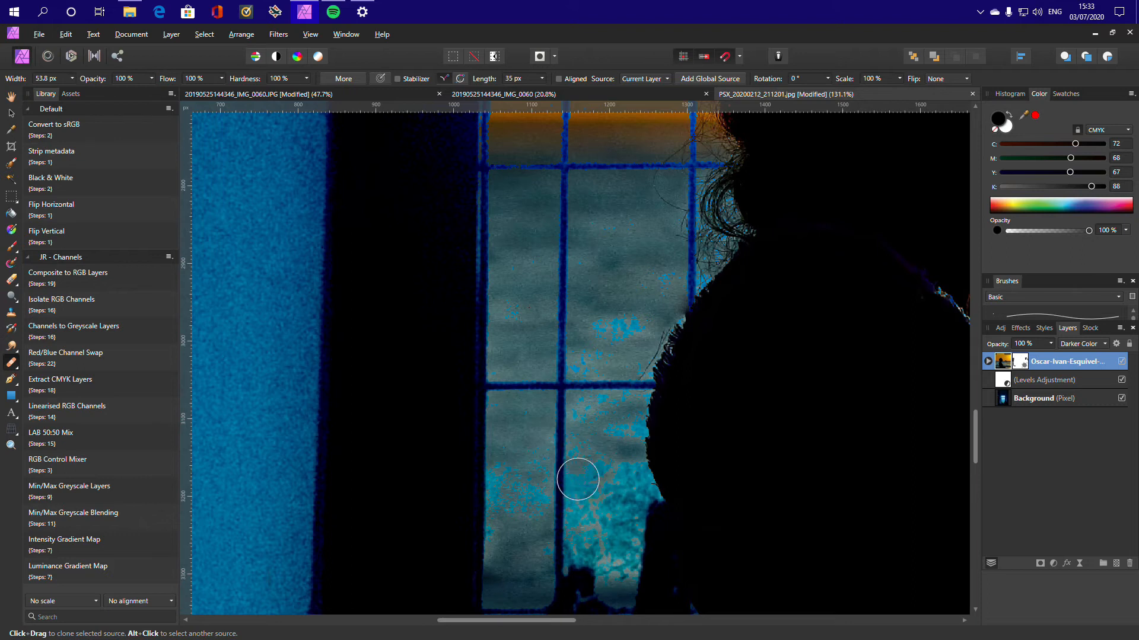
scroll(623, 466, down, 8)
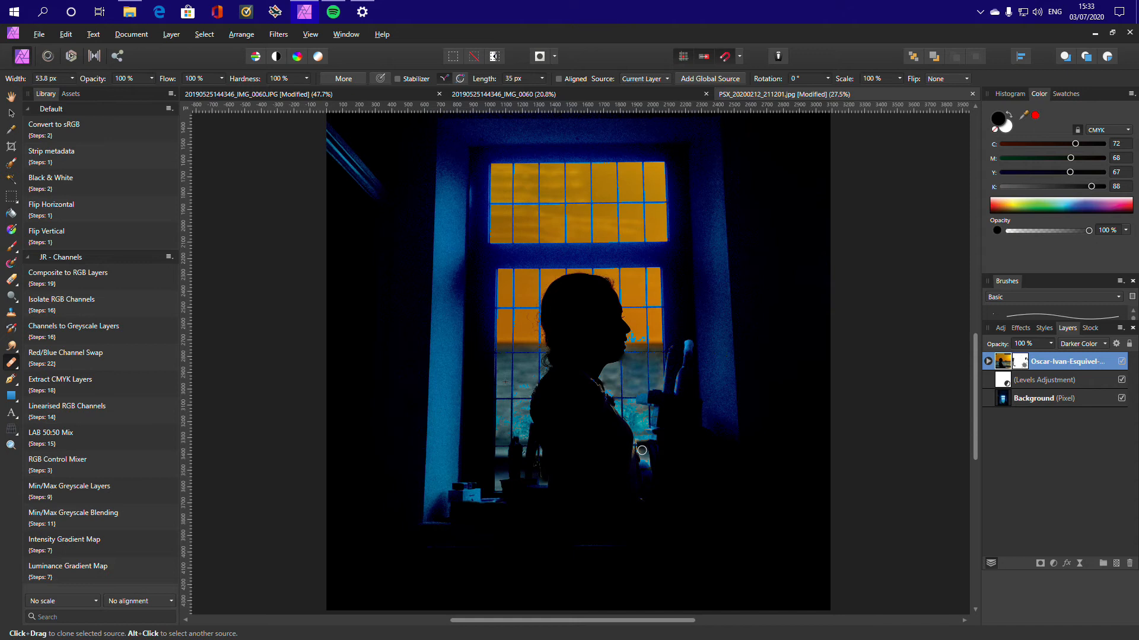
Heal the cyan specks in the water beside the figure's neck and collar
scroll(644, 451, up, 4)
scroll(644, 450, up, 2)
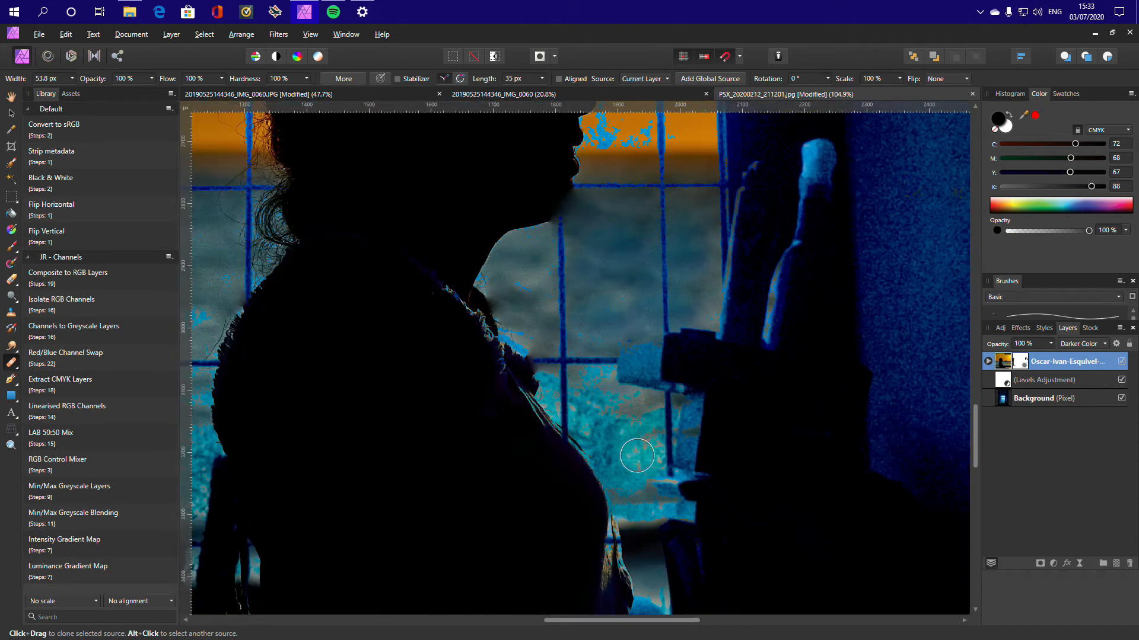
scroll(526, 371, up, 2)
drag(496, 358, 526, 381)
mouse_move(509, 260)
mouse_down()
mouse_move(536, 321)
mouse_move(572, 356)
mouse_up()
click(571, 308)
drag(507, 340, 491, 344)
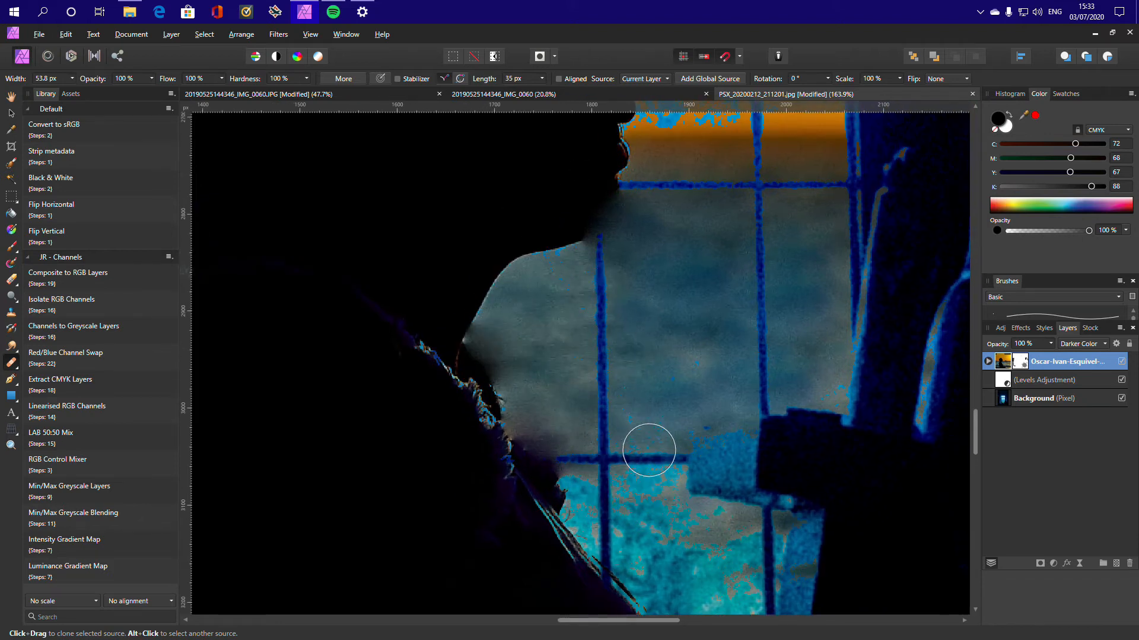
scroll(640, 458, down, 6)
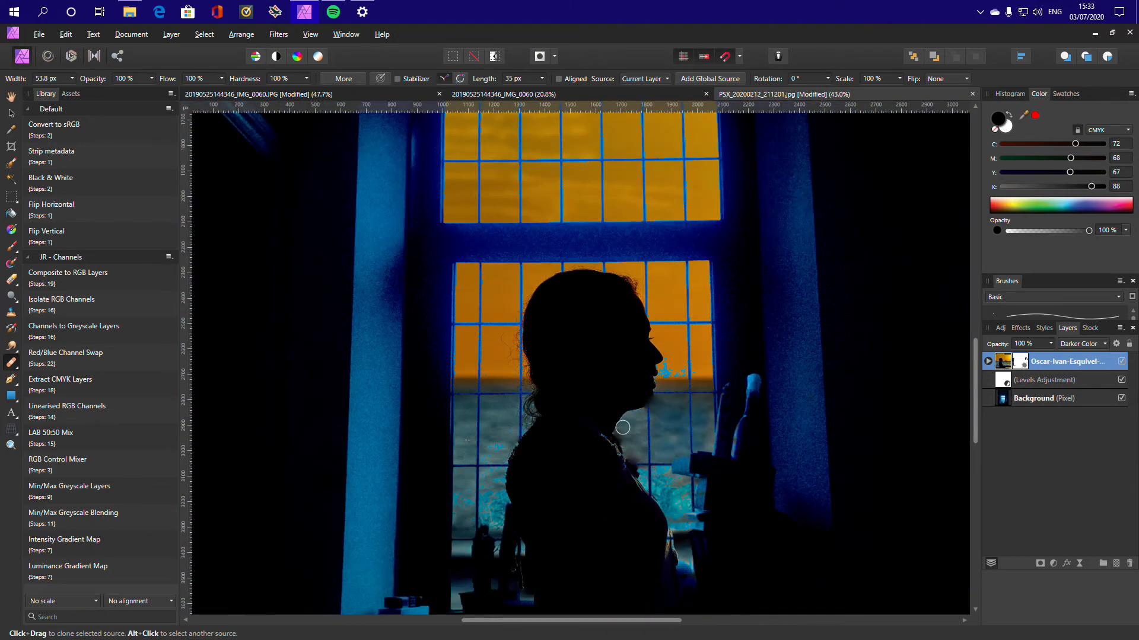
Heal the cyan specks in the orange sky in front of the nose and lips, undoing an unwanted stroke
scroll(707, 404, up, 3)
scroll(664, 332, up, 1)
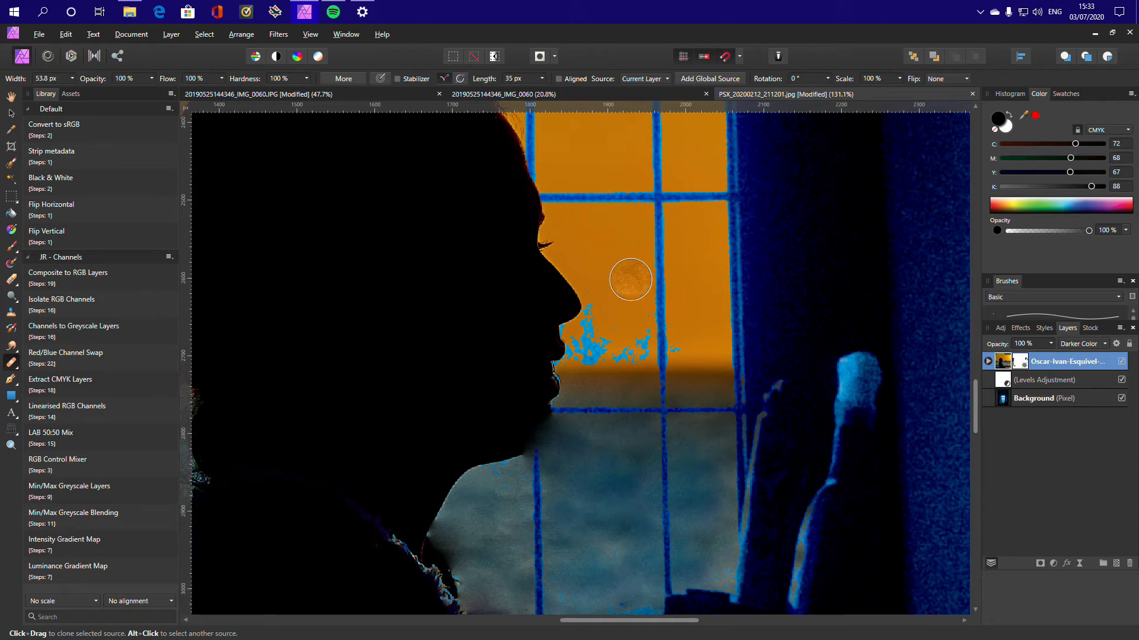
drag(646, 355, 671, 347)
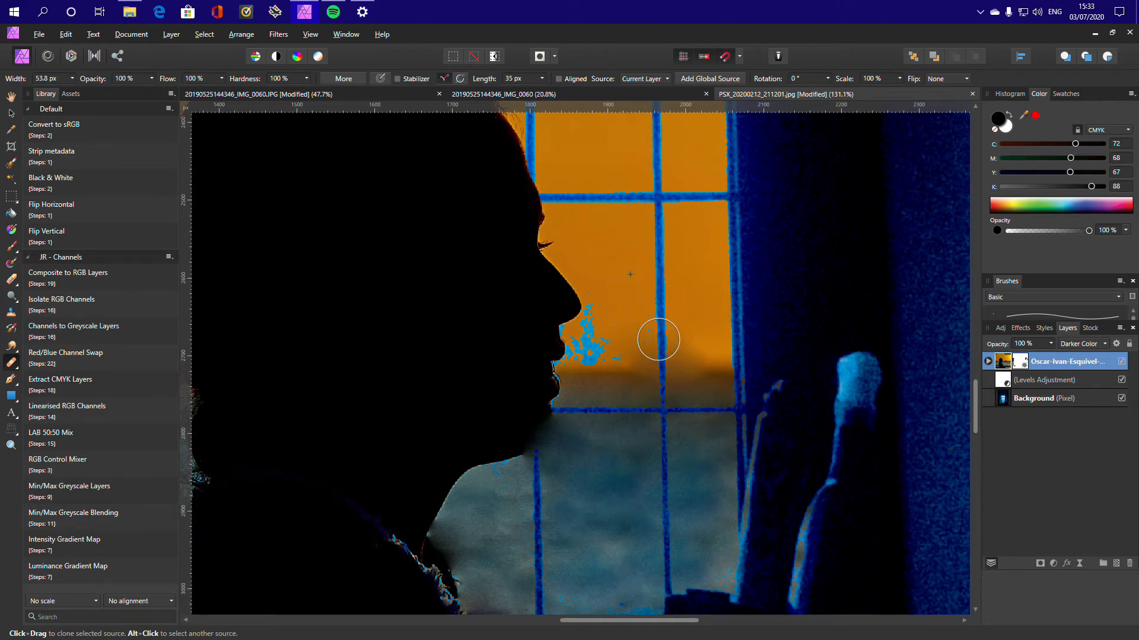
key(ctrl+z)
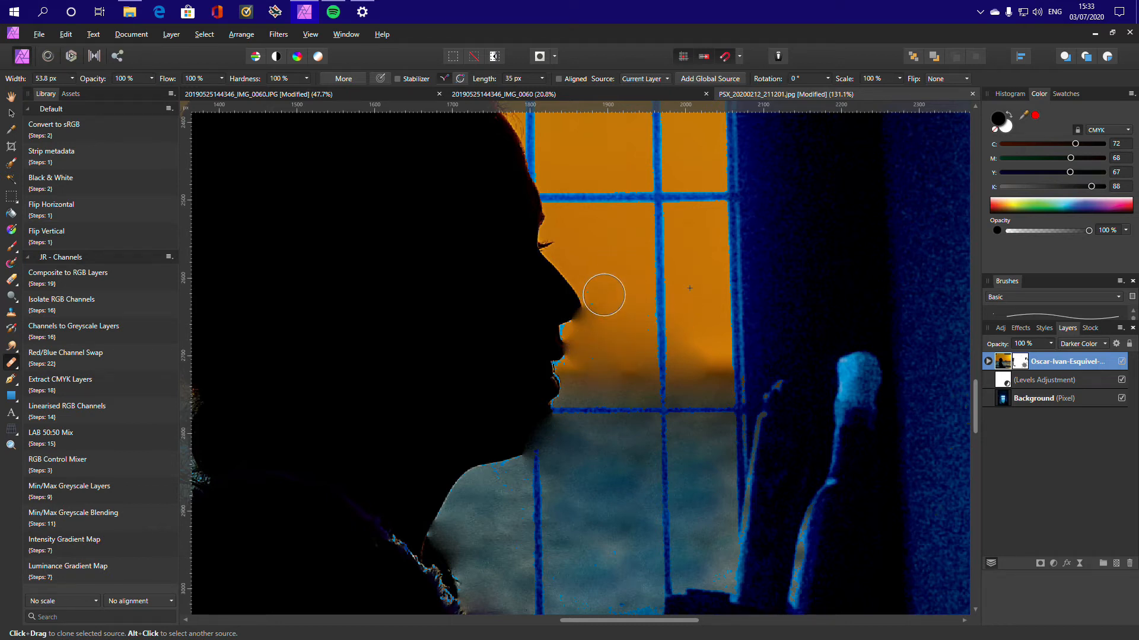
scroll(667, 370, down, 8)
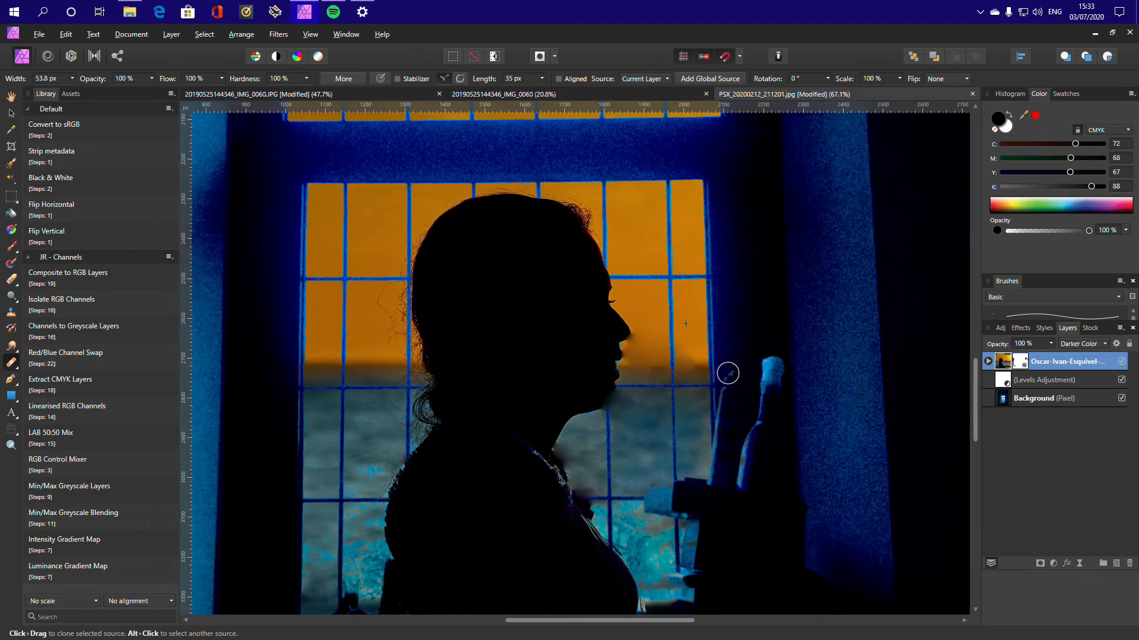
scroll(731, 433, up, 2)
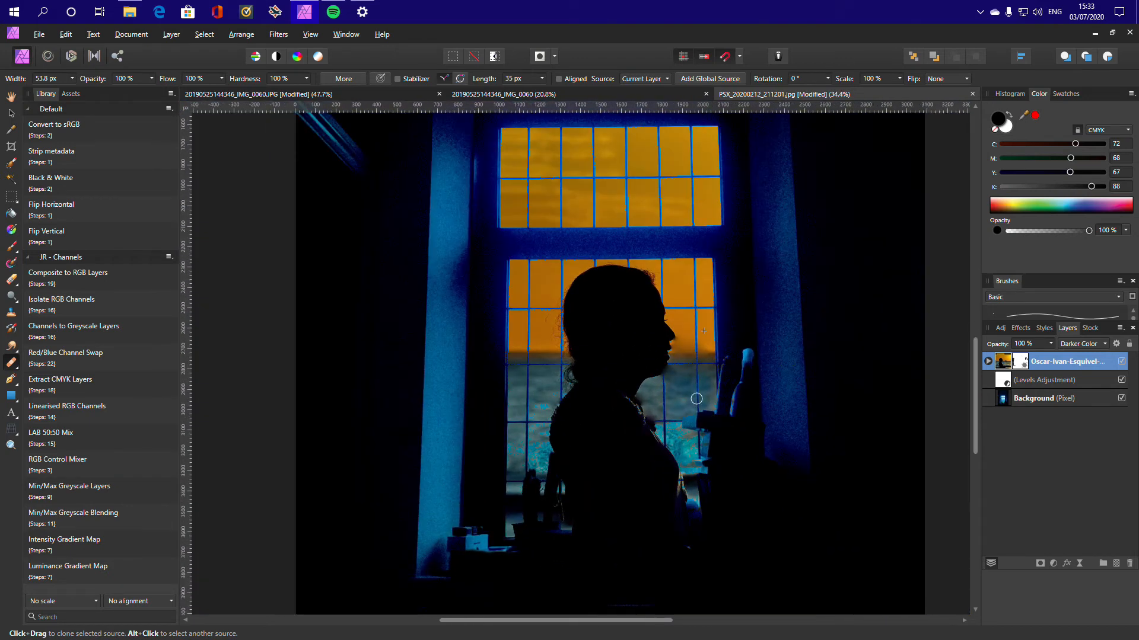
scroll(696, 399, up, 11)
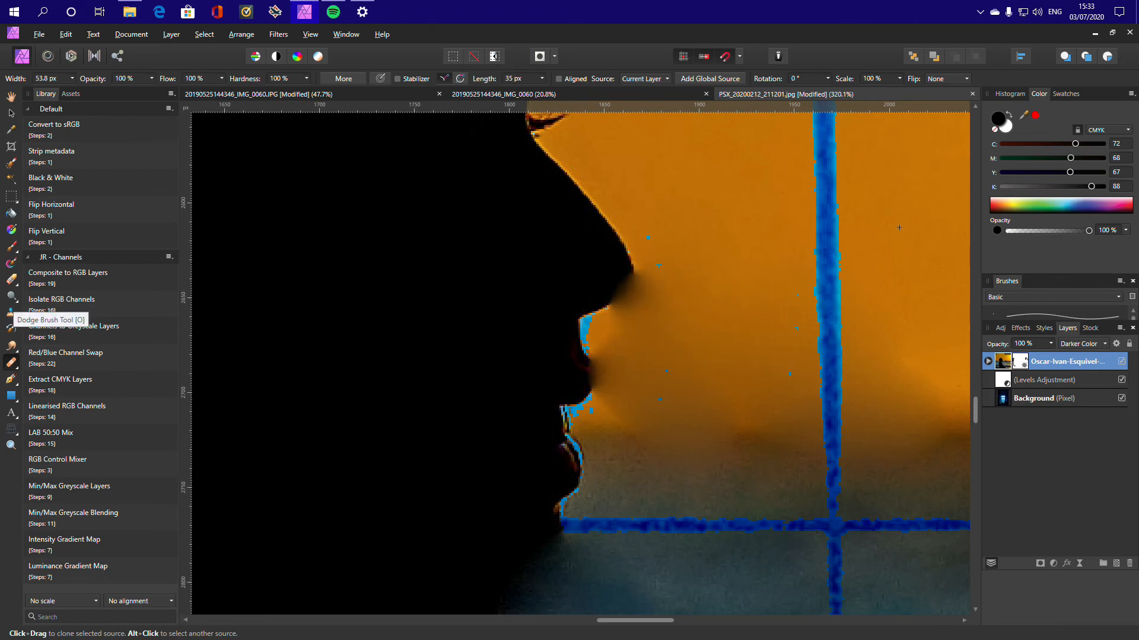
click(11, 279)
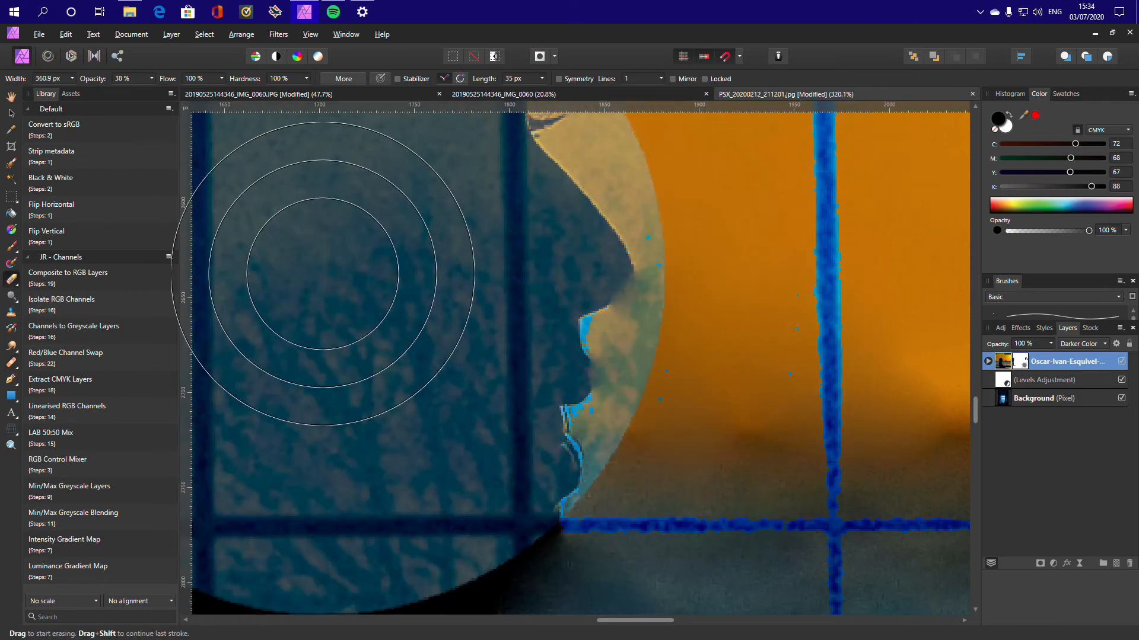
key(bracketleft)
key(bracketleft)
key(bracketleft)
key(bracketleft)
key(bracketleft)
key(bracketleft)
key(bracketleft)
key(bracketleft)
key(bracketleft)
key(bracketleft)
key(bracketleft)
key(bracketleft)
key(bracketleft)
key(bracketleft)
key(bracketleft)
key(bracketleft)
scroll(557, 285, up, 3)
scroll(607, 314, up, 2)
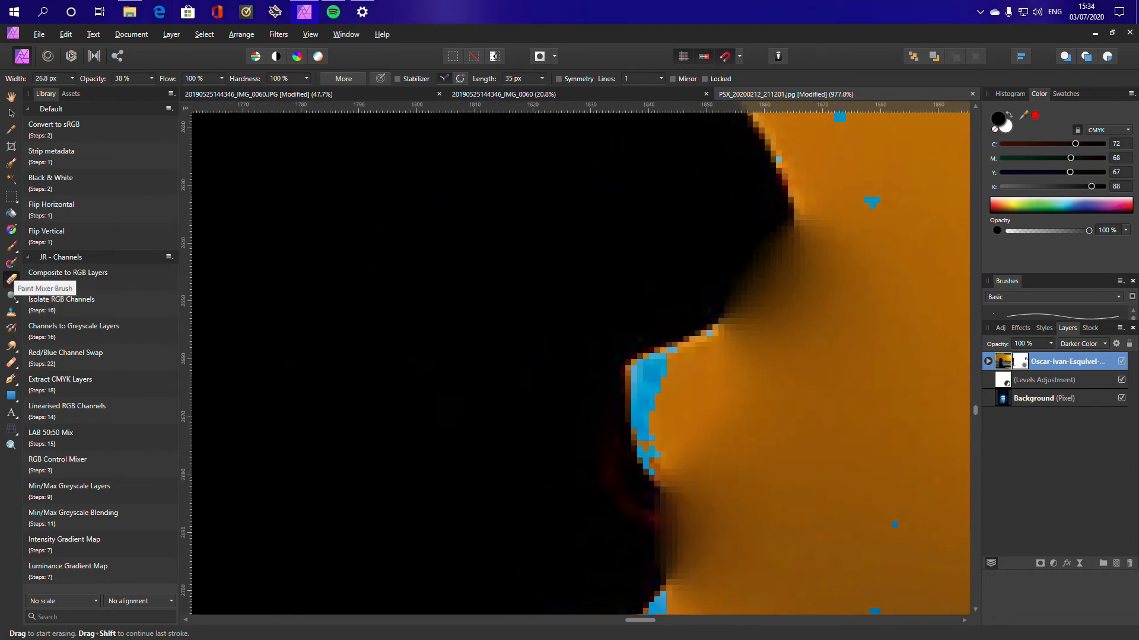
scroll(774, 297, down, 2)
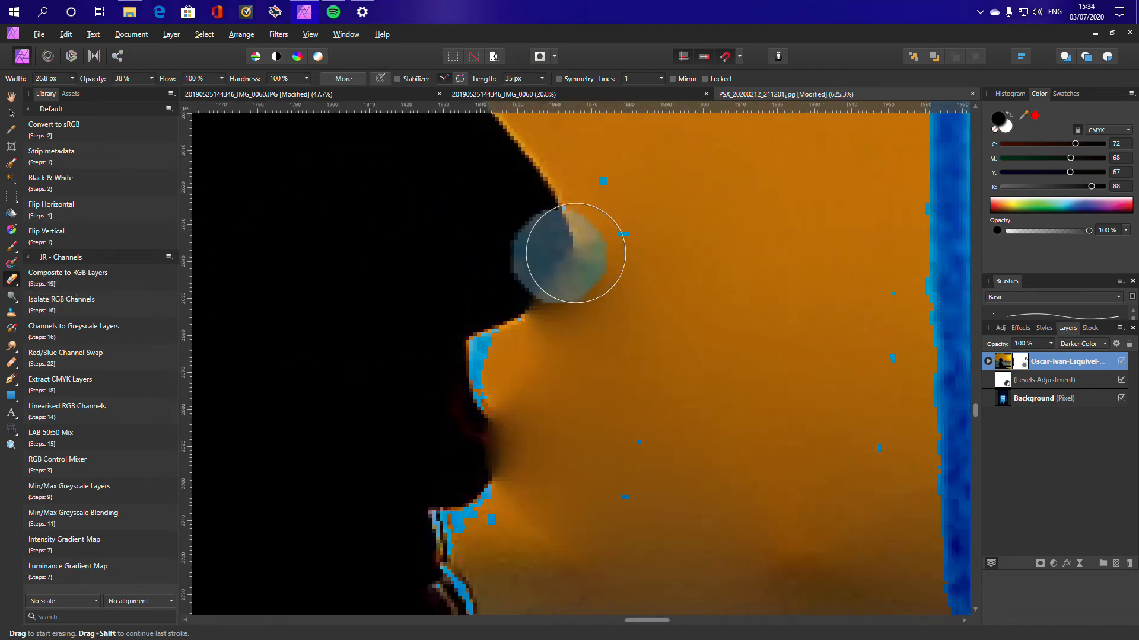
Undo the recent healing strokes in the orange sky beside the nose and lips
key(ctrl+z)
key(ctrl+z)
key(ctrl+z)
key(ctrl+z)
key(ctrl+z)
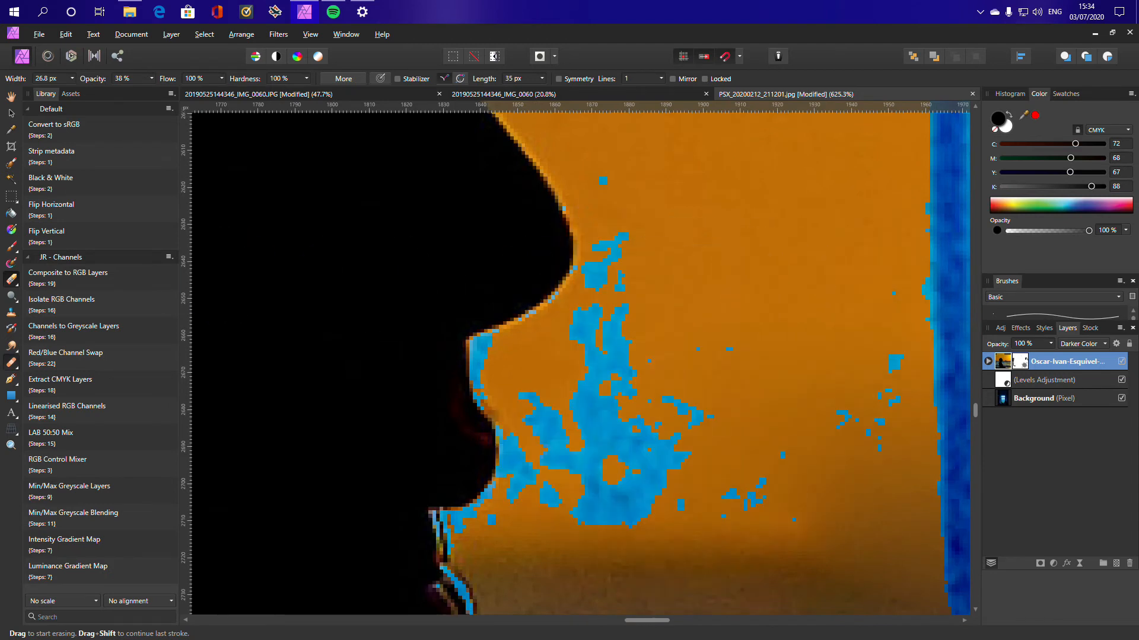
Heal the cyan blotches in front of the nose and lips with the Healing Brush, sampling clean orange sky
click(11, 362)
mouse_move(674, 439)
mouse_down()
mouse_move(642, 463)
mouse_move(647, 476)
mouse_move(626, 449)
mouse_move(633, 473)
mouse_move(646, 415)
mouse_up()
alt+click(741, 393)
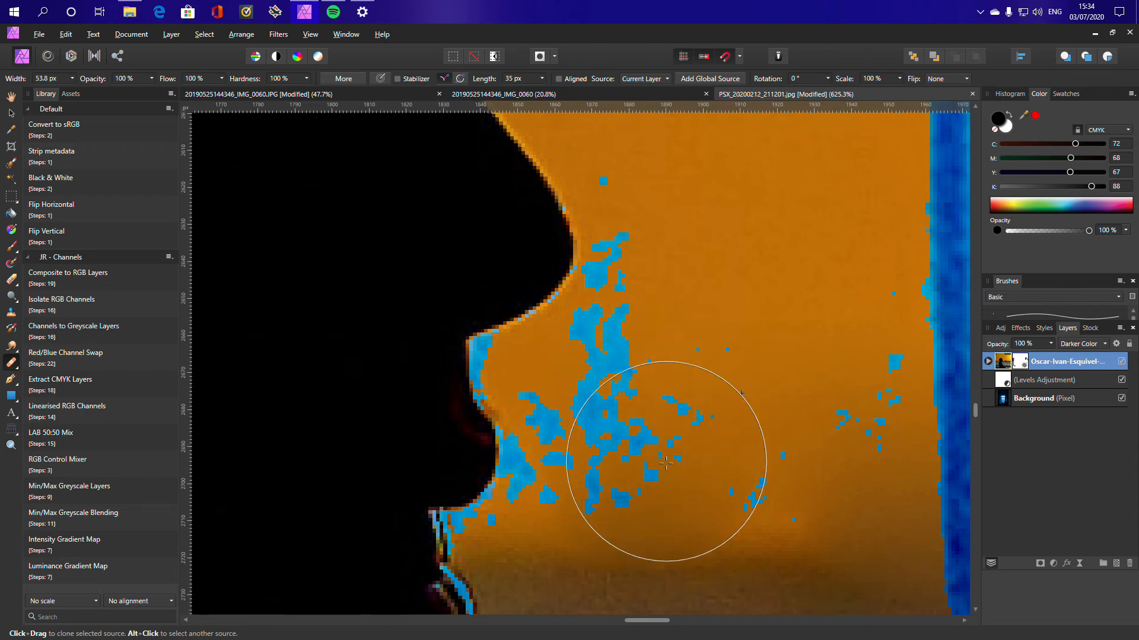
alt+click(751, 199)
mouse_move(687, 425)
mouse_down()
mouse_move(766, 408)
mouse_move(763, 419)
mouse_move(737, 416)
mouse_move(755, 392)
mouse_move(775, 403)
mouse_up()
Examine the whole composite for remaining cyan artefacts around the figure and in the window panes
scroll(793, 394, down, 4)
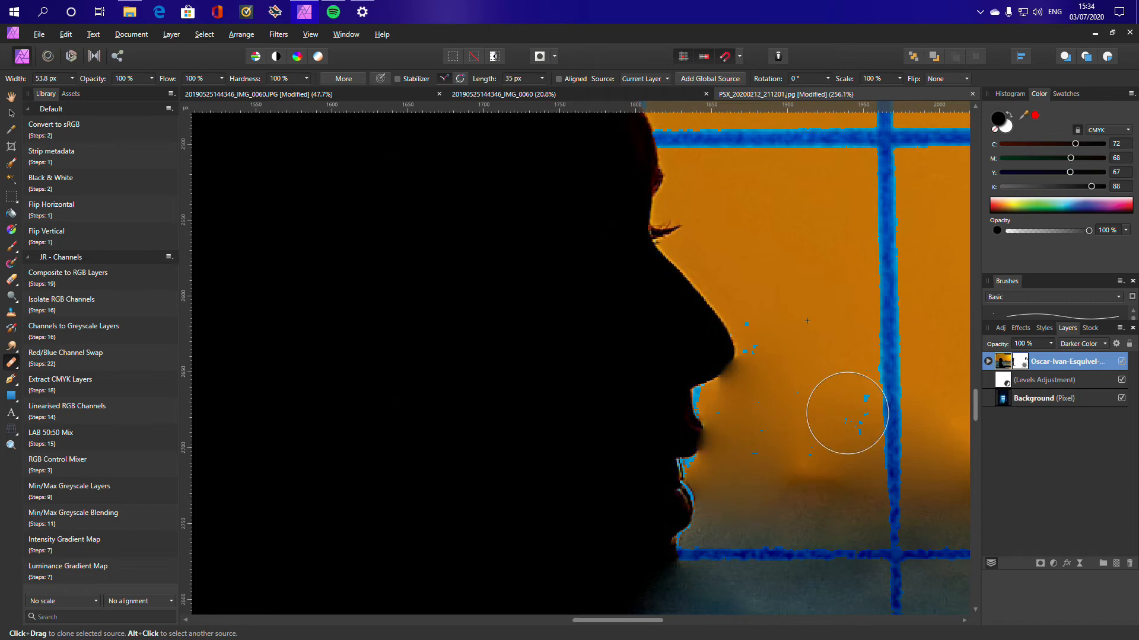
scroll(808, 443, down, 7)
scroll(653, 482, down, 2)
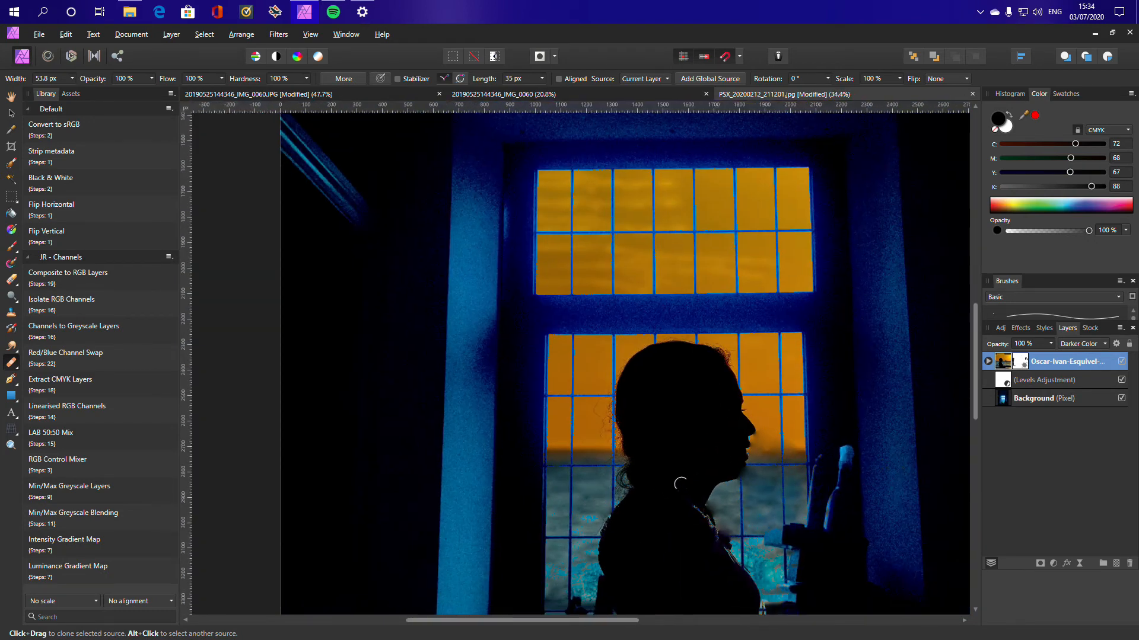
scroll(680, 484, down, 1)
scroll(717, 476, down, 1)
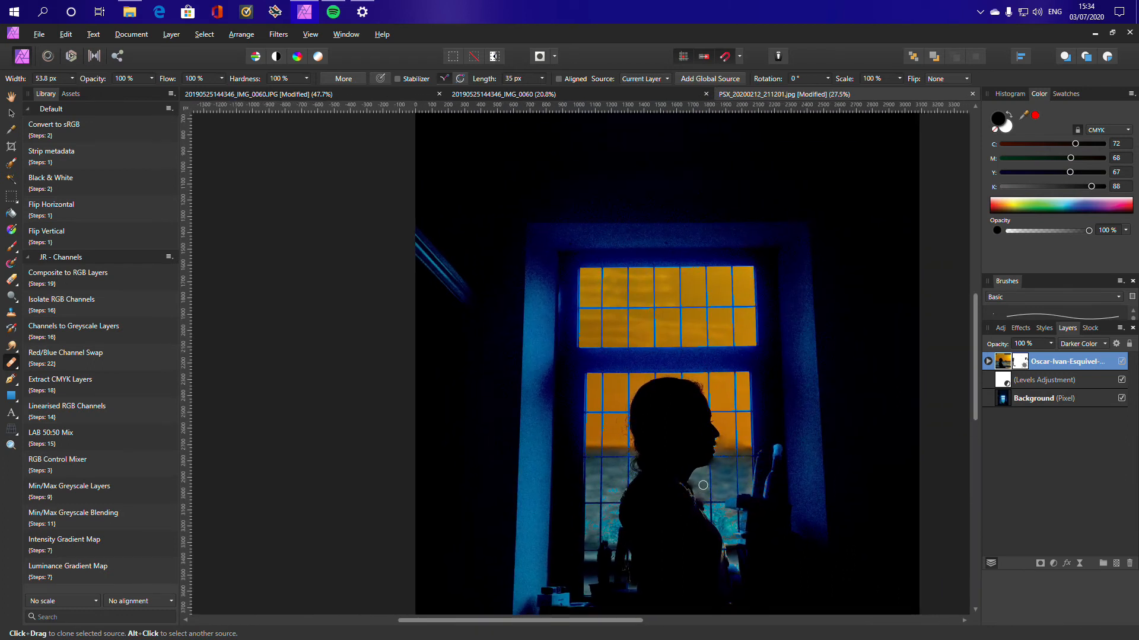
scroll(801, 499, up, 3)
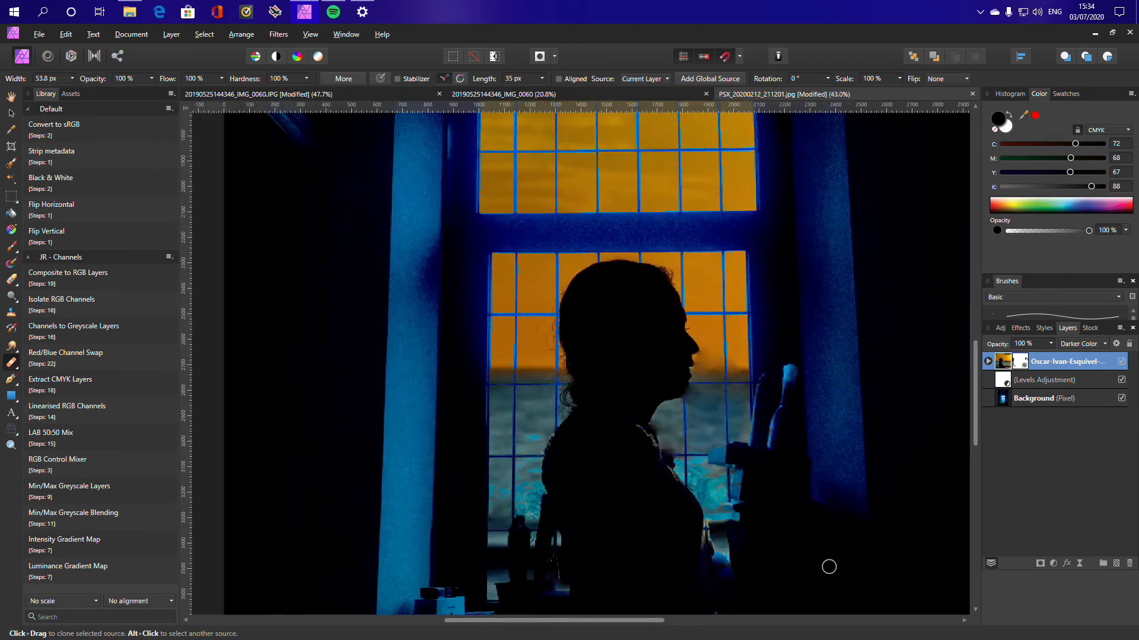
scroll(677, 411, down, 2)
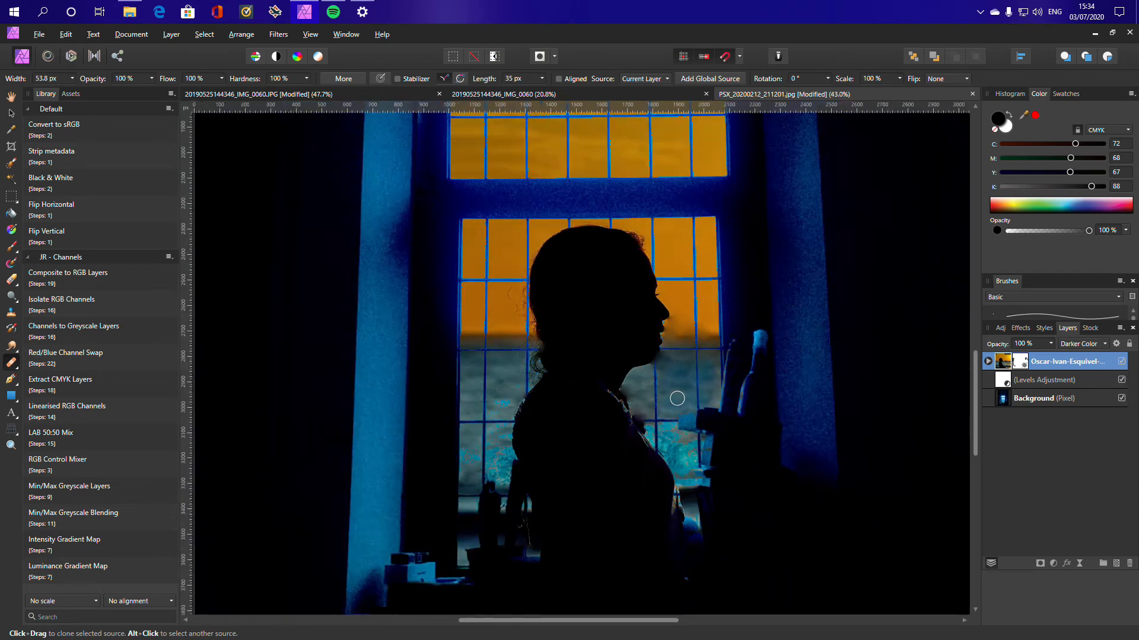
Add a Brightness / Contrast adjustment above the silhouette photo layer with brightness 24% and contrast 48%
click(1044, 399)
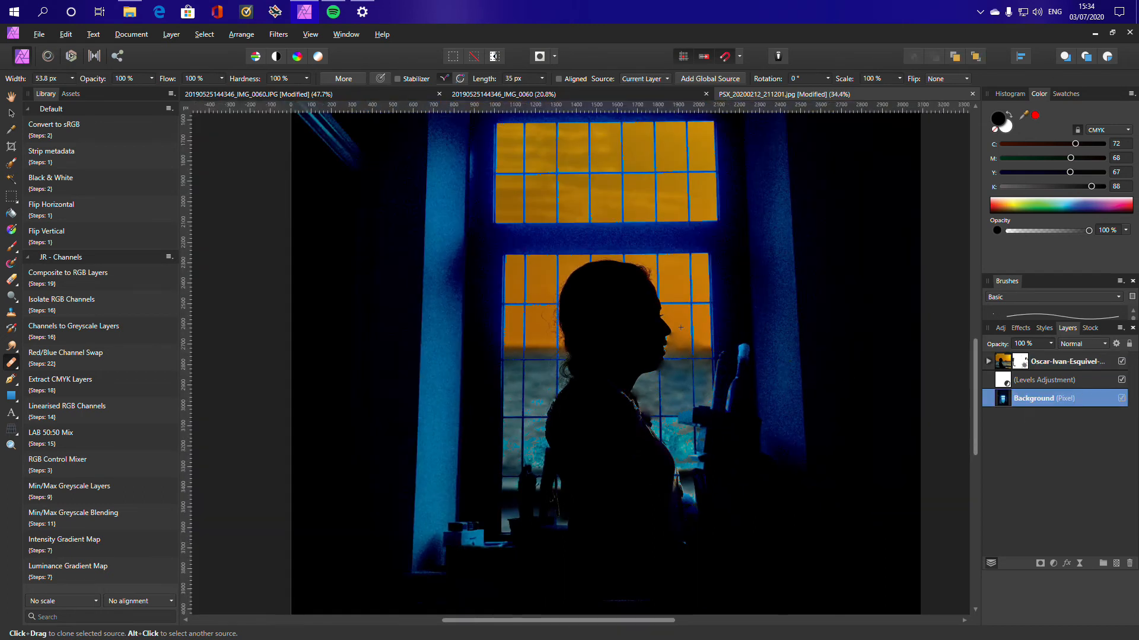
click(1001, 328)
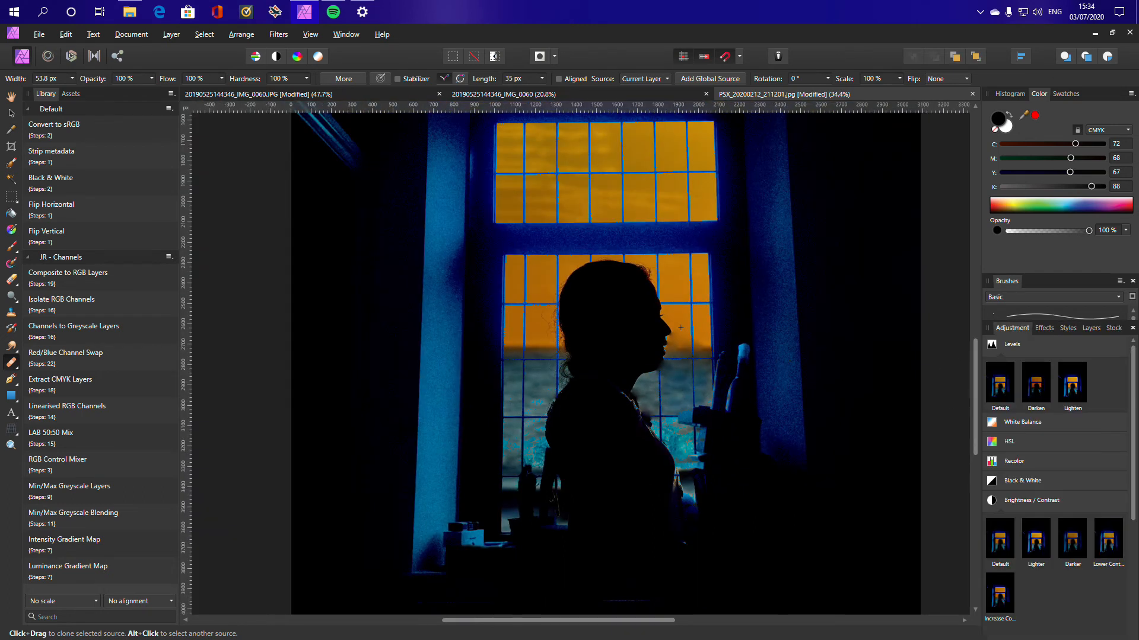
click(1067, 328)
click(1068, 328)
click(1067, 362)
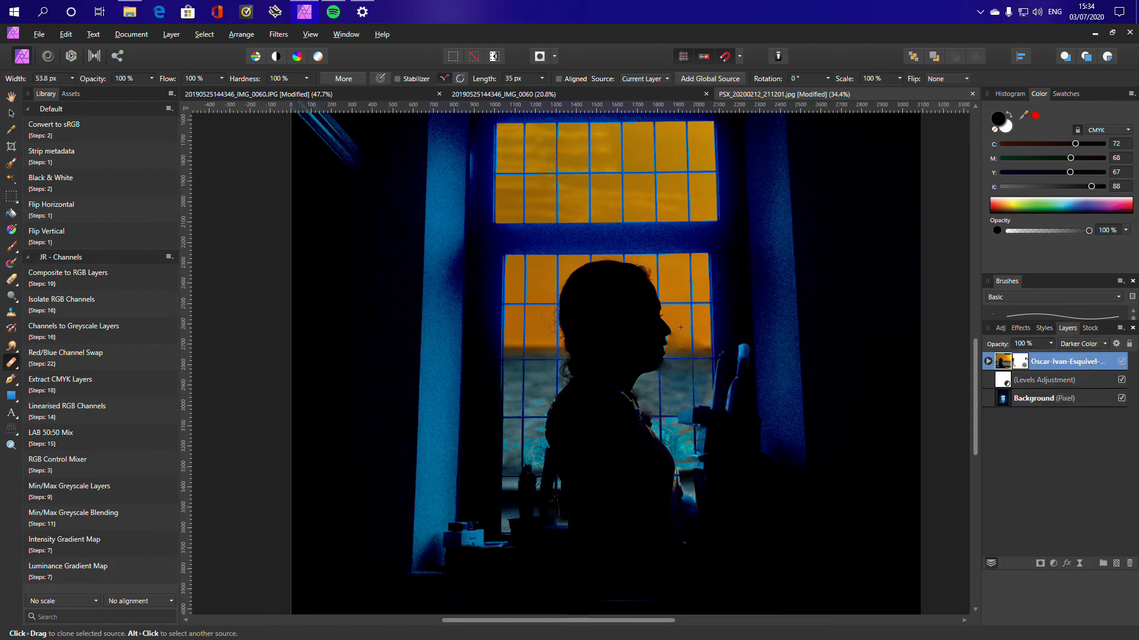
click(1000, 328)
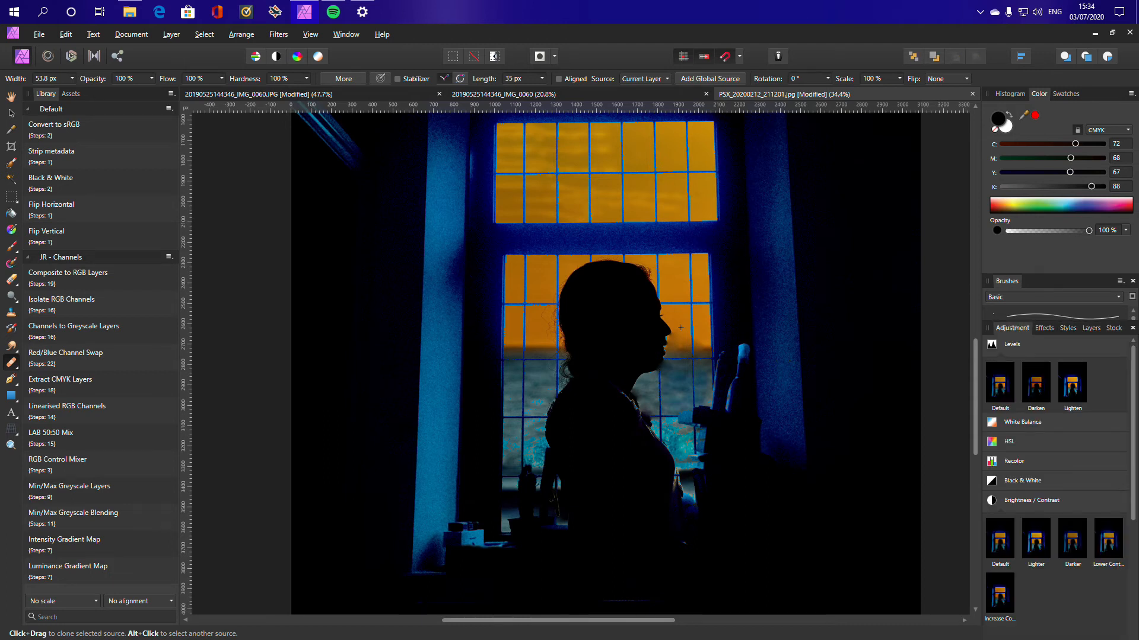
click(1031, 500)
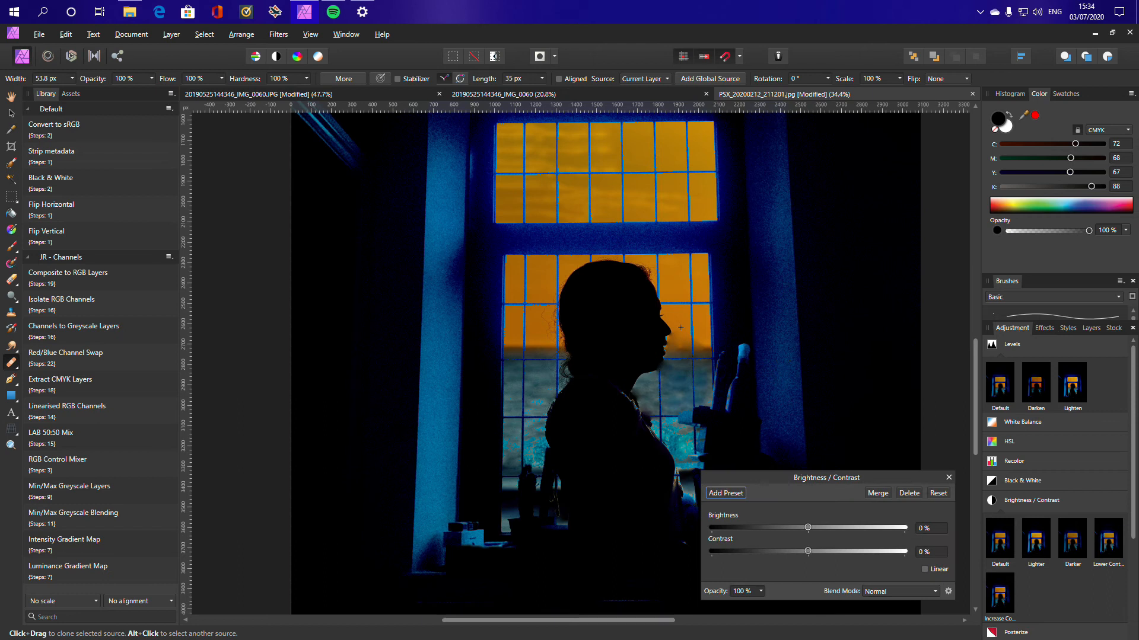
drag(808, 528, 846, 551)
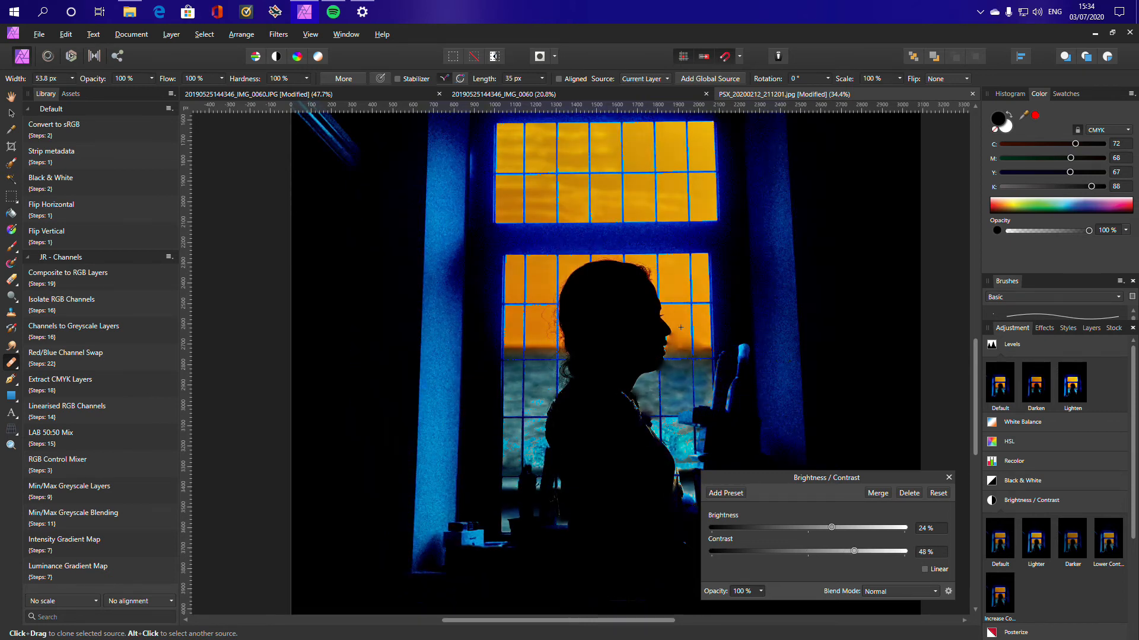
click(949, 477)
Crop the document tightly around the window and figure to 1848 x 2613 px
scroll(712, 460, down, 2)
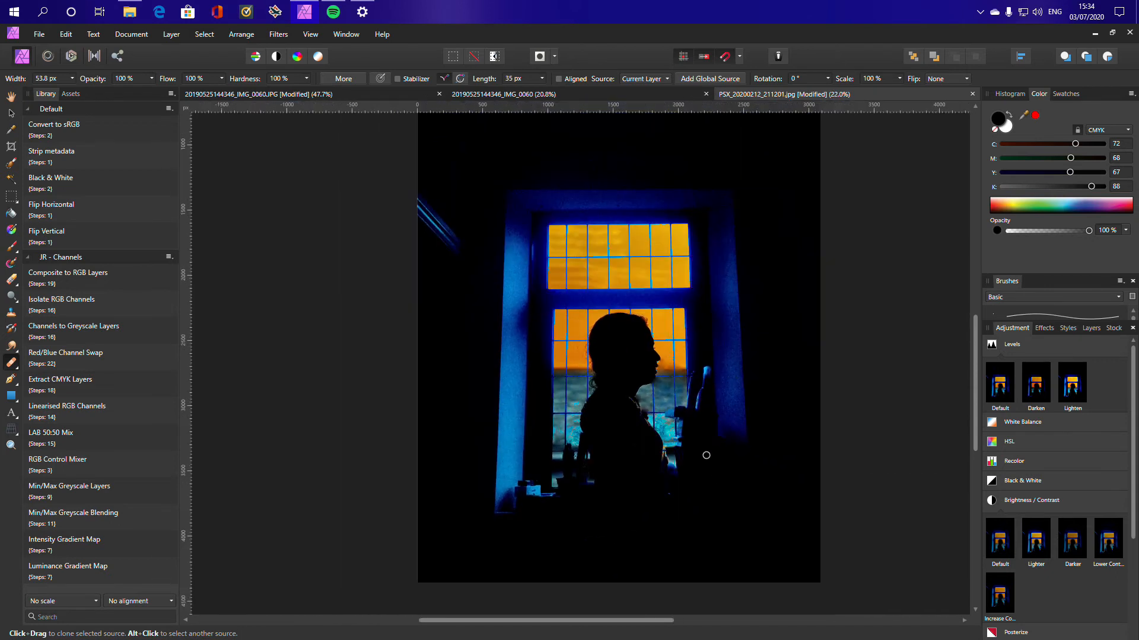
key(c)
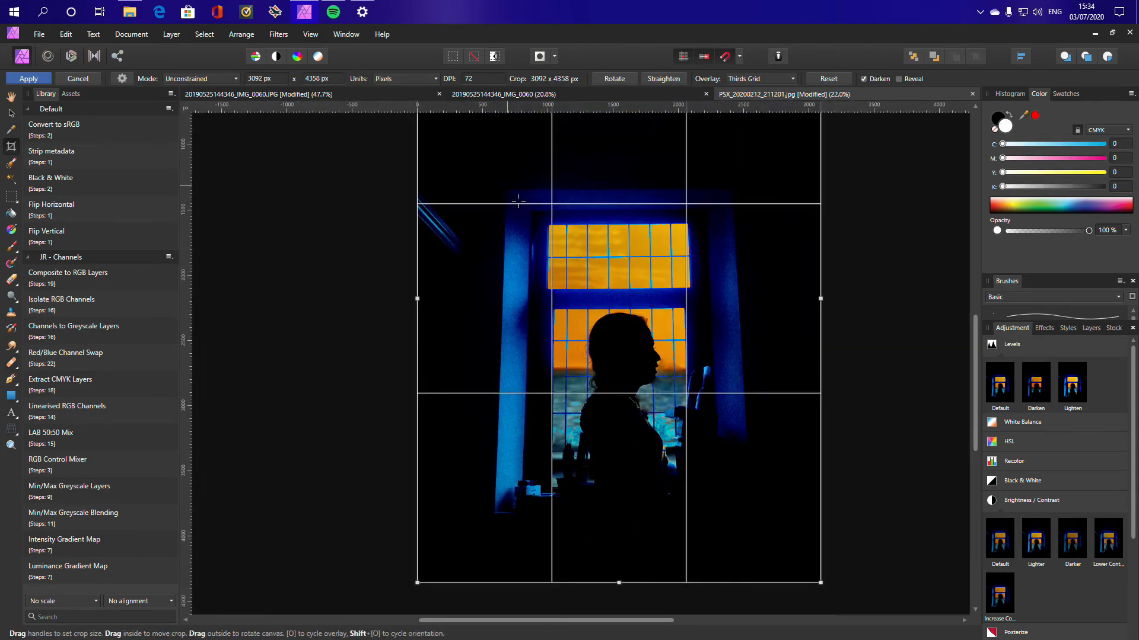
scroll(557, 130, down, 1)
drag(445, 116, 508, 257)
drag(774, 571, 705, 530)
key(Return)
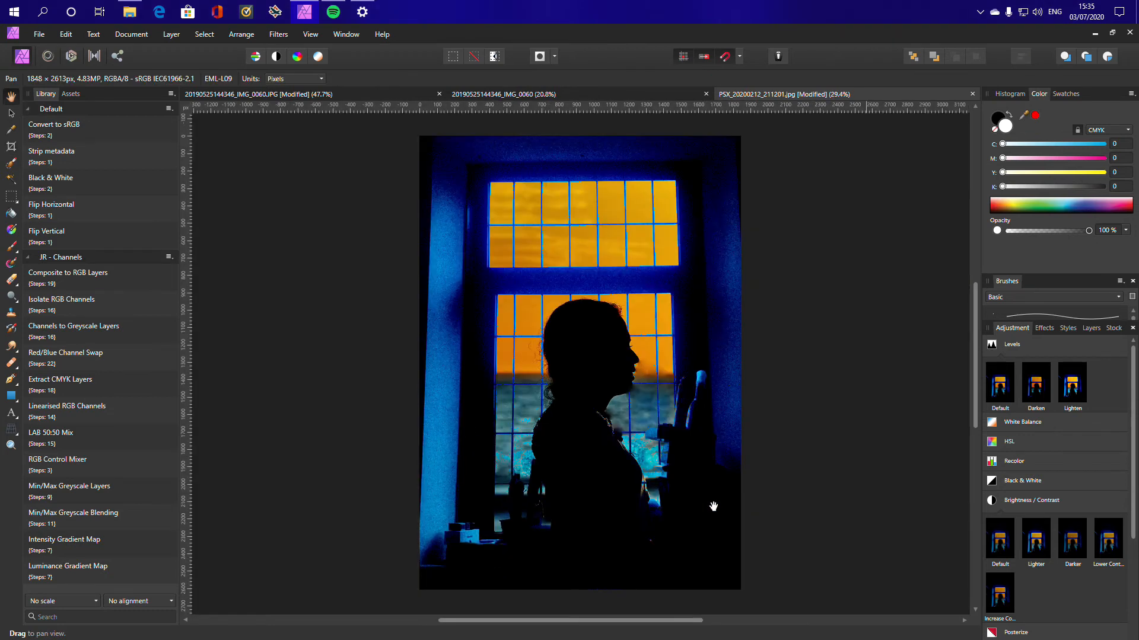
Trim the upper-left edges of the image with a second crop to 1766 x 2572 px
click(12, 147)
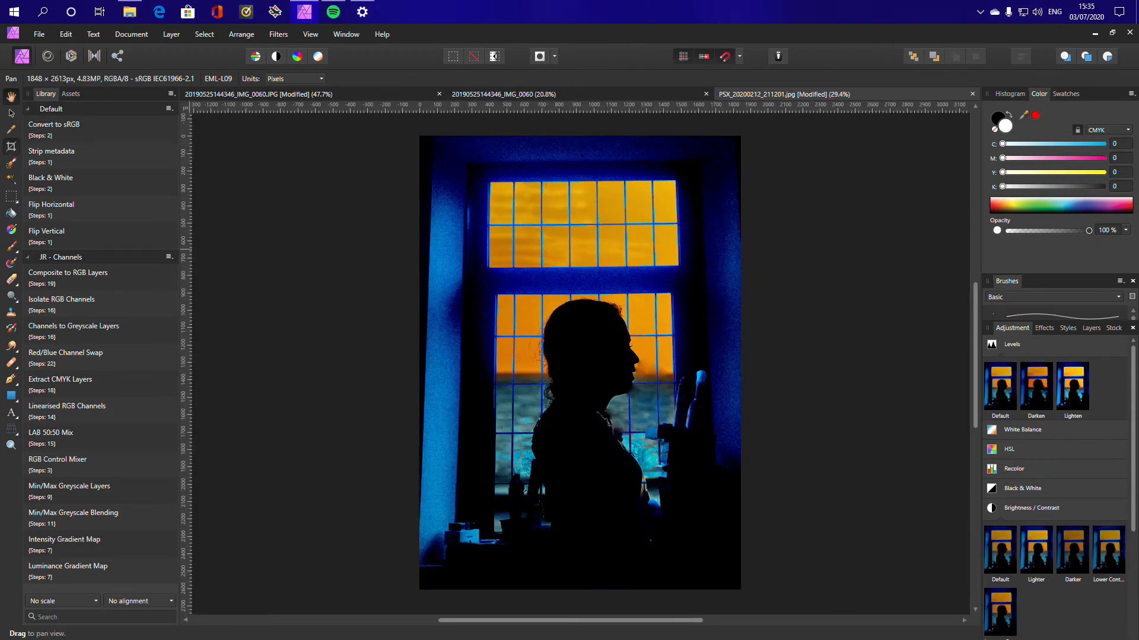
drag(421, 138, 435, 146)
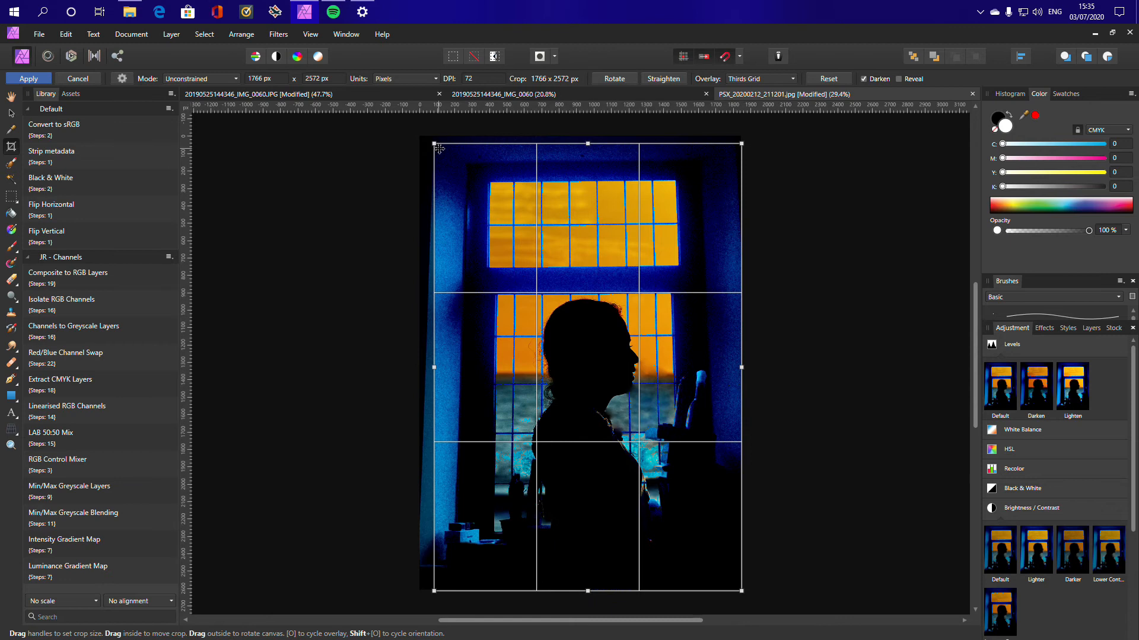
key(Return)
drag(596, 287, 598, 305)
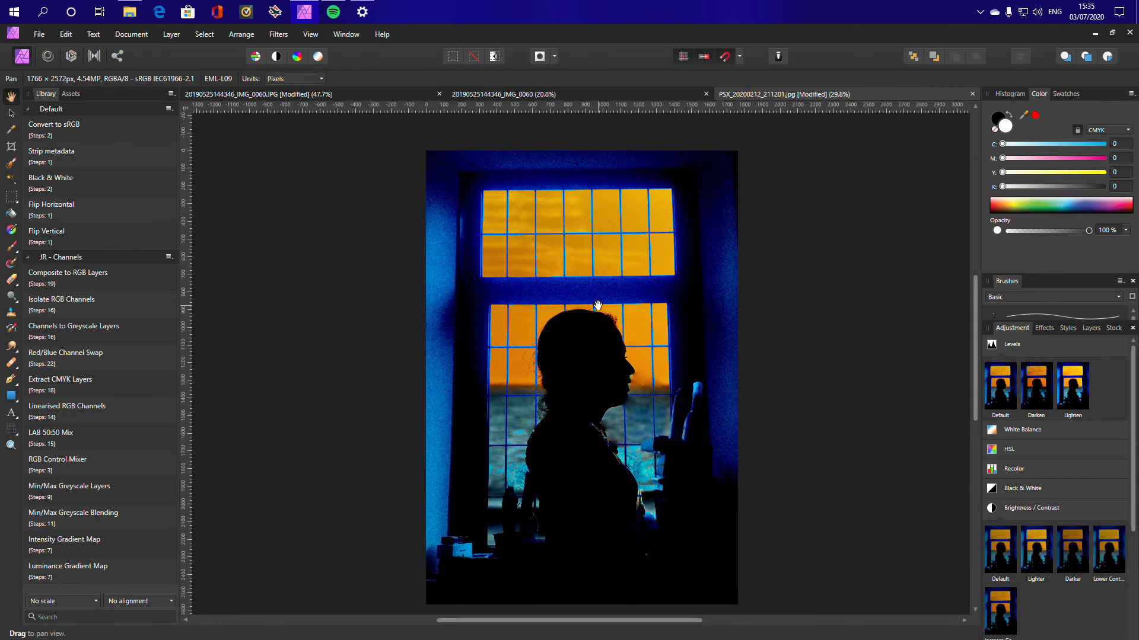
scroll(598, 306, down, 2)
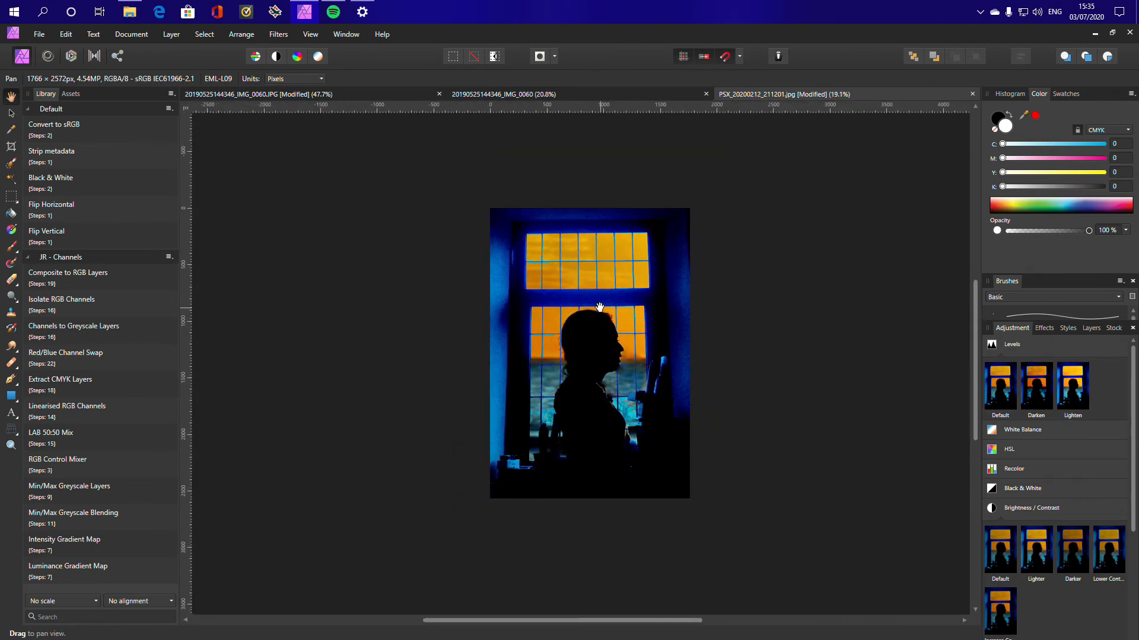
scroll(600, 307, up, 3)
drag(600, 307, 625, 297)
scroll(628, 316, up, 1)
scroll(627, 316, down, 4)
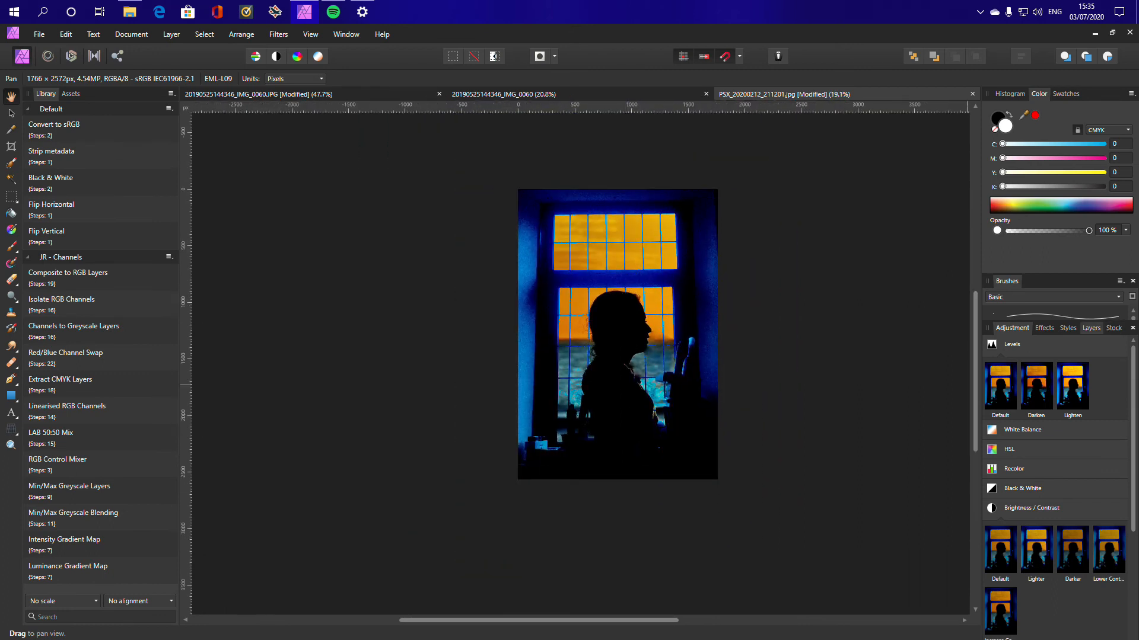
Add a live Denoise filter to the Background layer with luminance at 61%
click(1090, 329)
click(1055, 417)
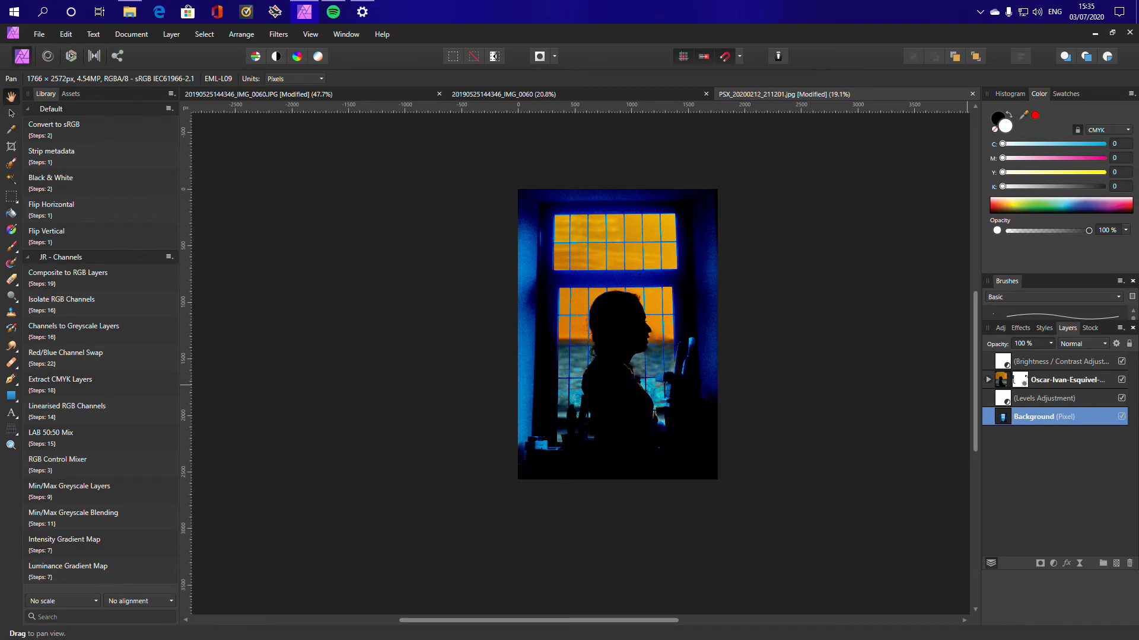
click(1079, 563)
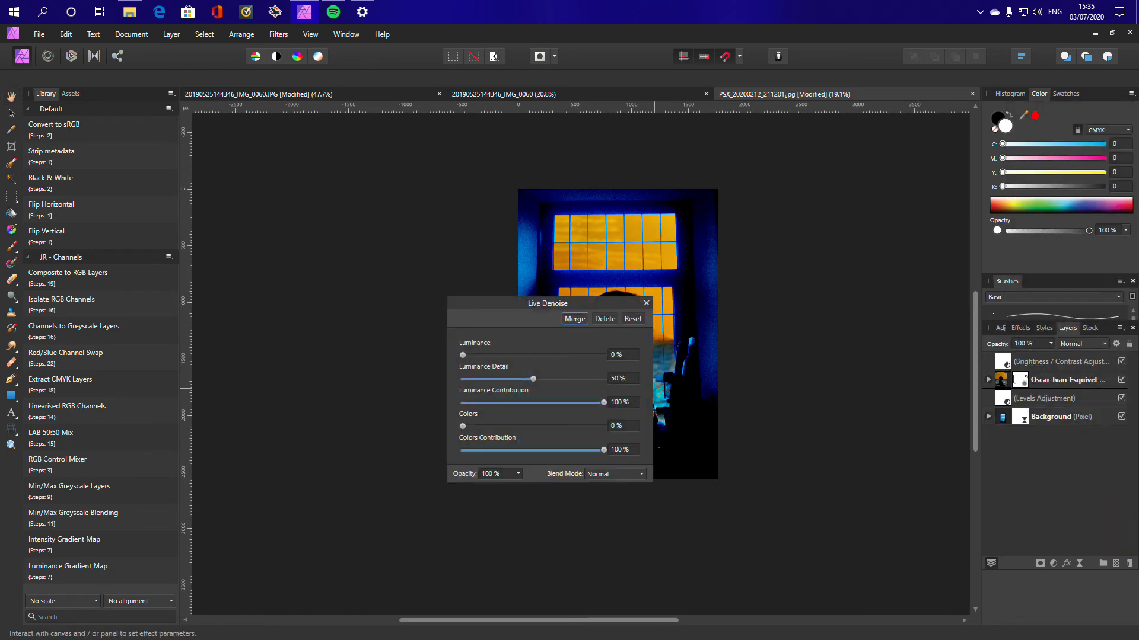
drag(463, 354, 549, 354)
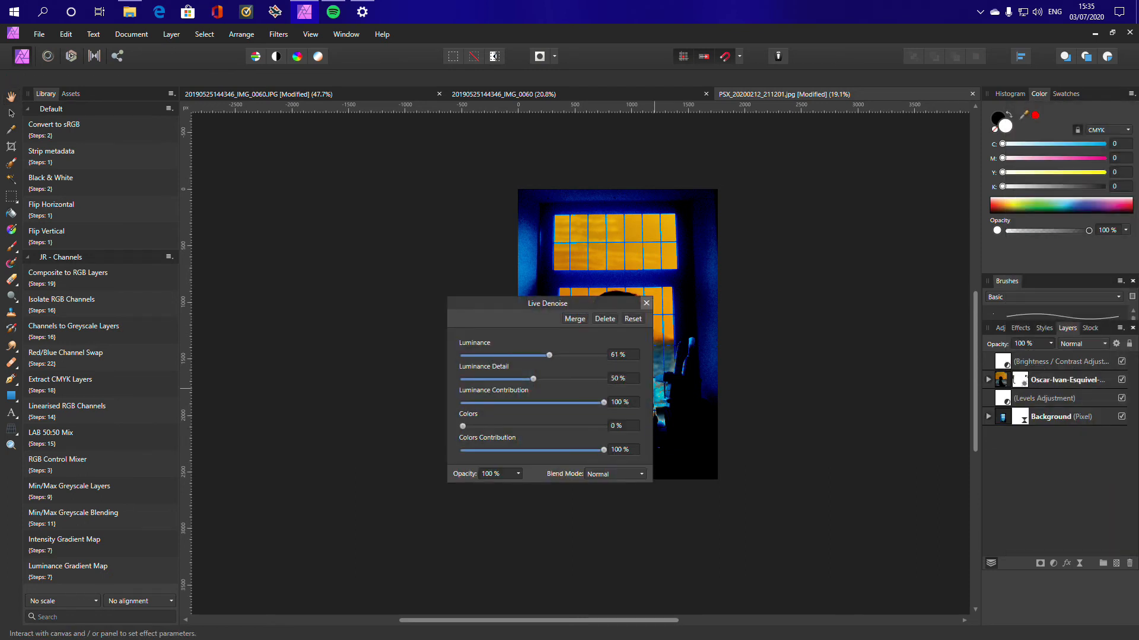
click(647, 304)
Strengthen the Background layer's live Denoise filter to luminance 88% and colors 63%
scroll(627, 392, up, 3)
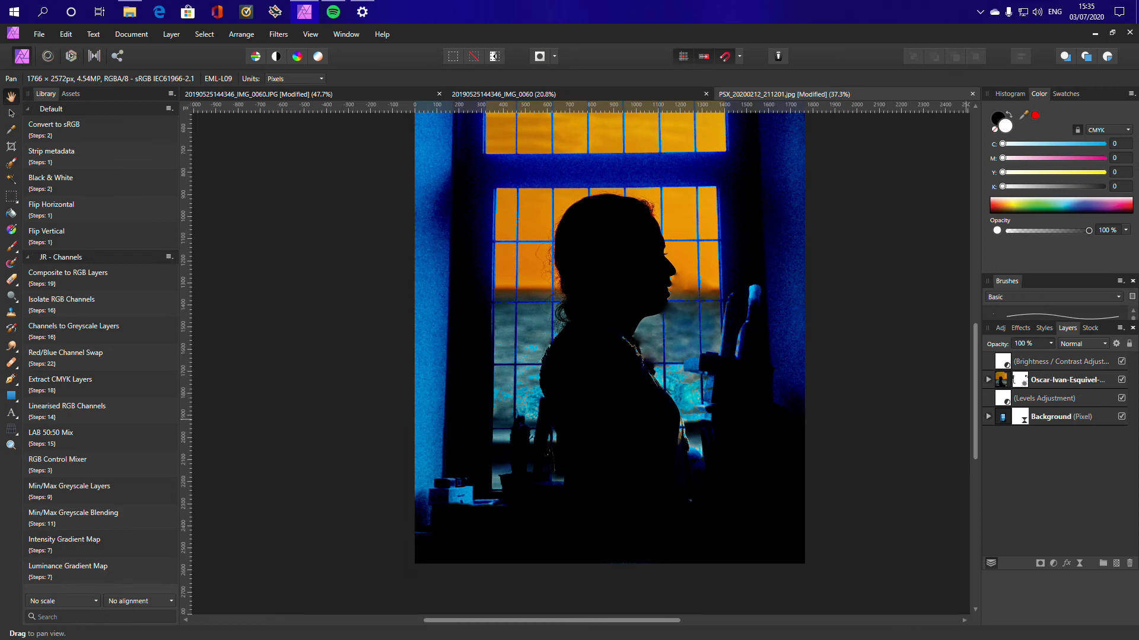
double_click(1020, 417)
drag(463, 425, 549, 426)
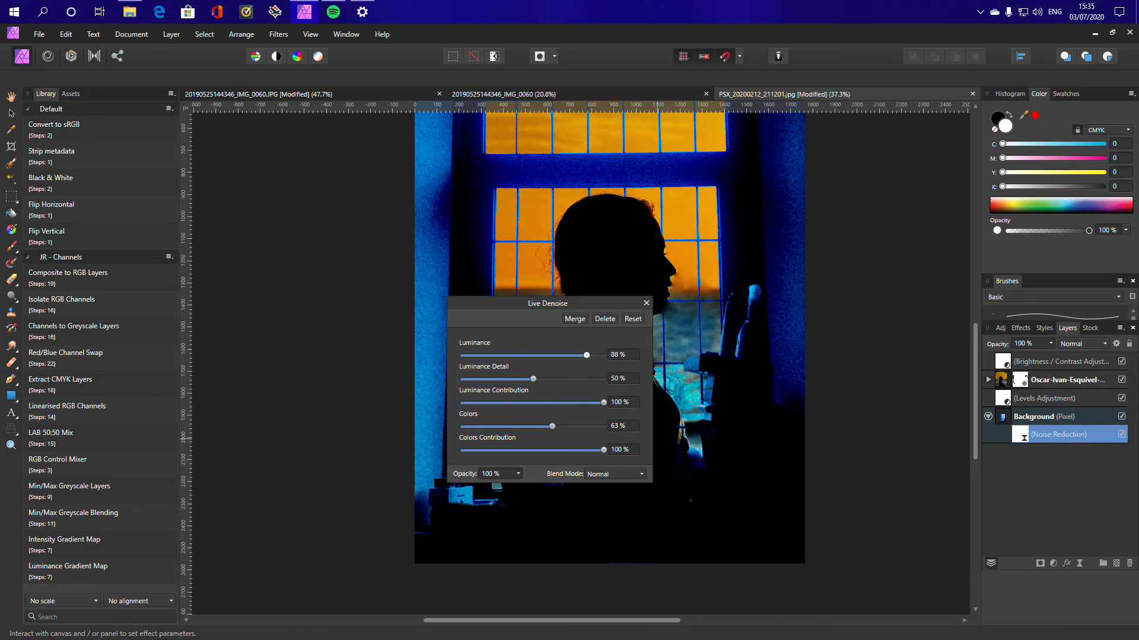
click(647, 303)
Add an HSL adjustment directly above the sunset profile layer and set its overall hue shift to 8.2°
scroll(752, 403, down, 2)
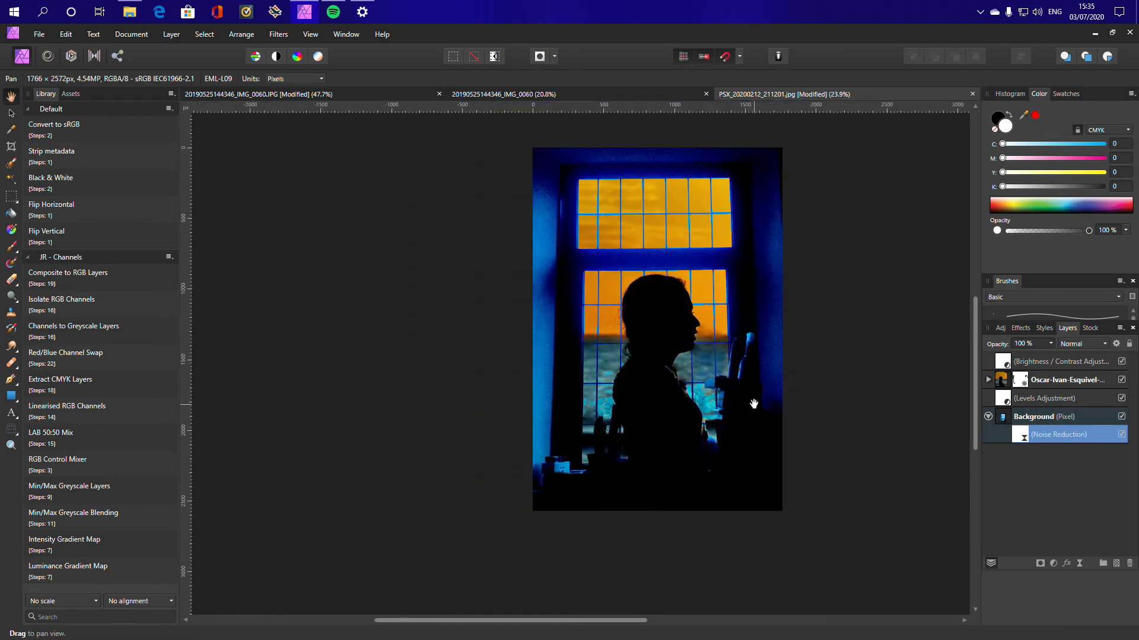
scroll(759, 447, up, 1)
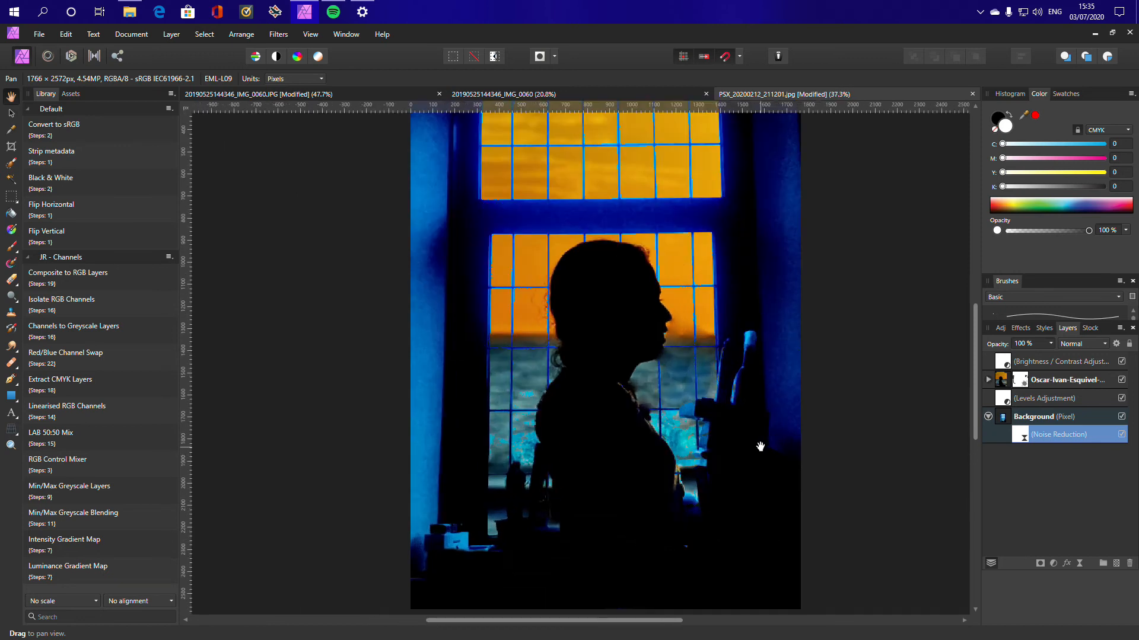
scroll(736, 451, down, 2)
scroll(753, 463, up, 2)
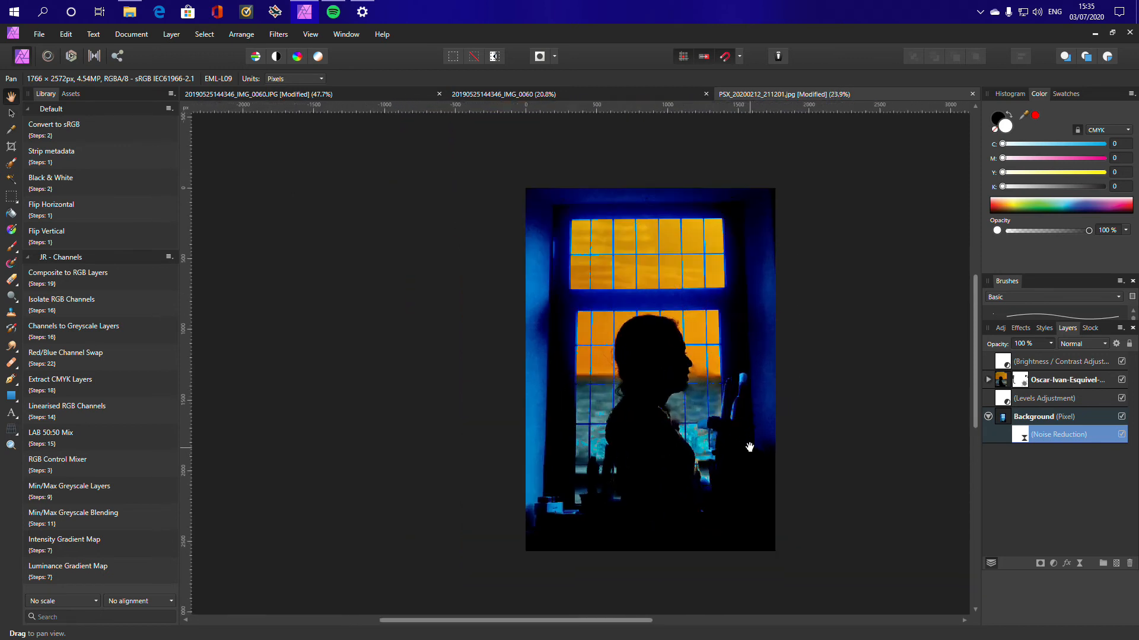
click(1012, 378)
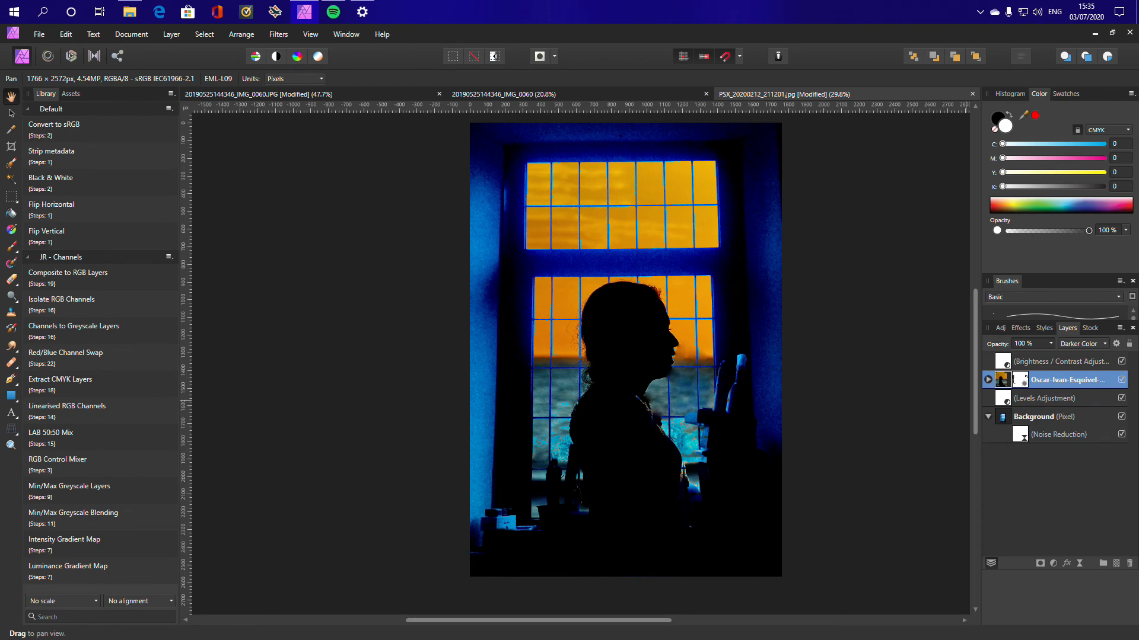
click(1053, 564)
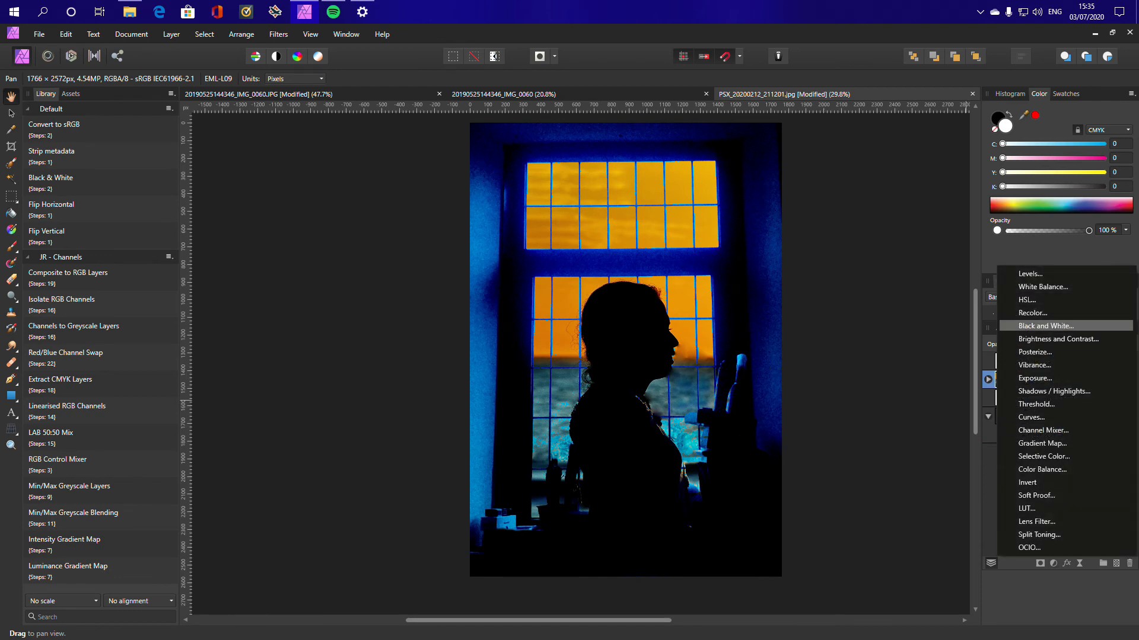
click(1032, 300)
mouse_move(809, 527)
mouse_down()
mouse_move(872, 527)
mouse_move(799, 526)
mouse_move(814, 527)
mouse_up()
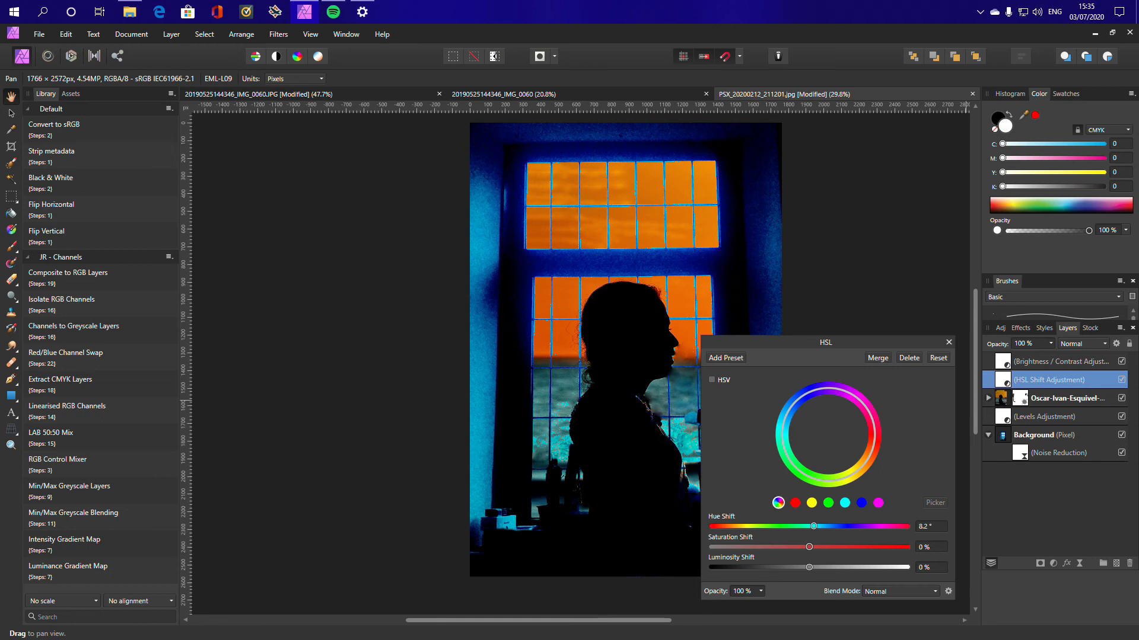
mouse_move(820, 547)
mouse_down()
mouse_move(754, 547)
mouse_move(807, 546)
mouse_up()
Retarget the HSL adjustment's red range to the window's sampled orange, with hue shift 3.8° and saturation 31%
click(794, 502)
click(935, 502)
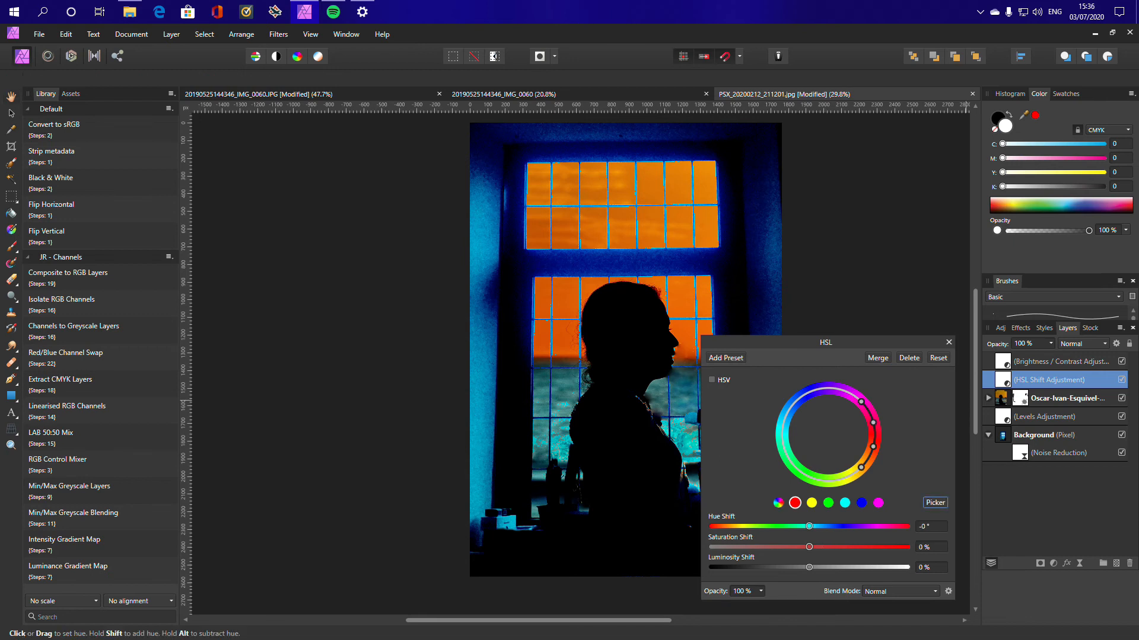
click(620, 233)
mouse_move(809, 527)
mouse_down()
mouse_move(824, 527)
mouse_move(811, 527)
mouse_up()
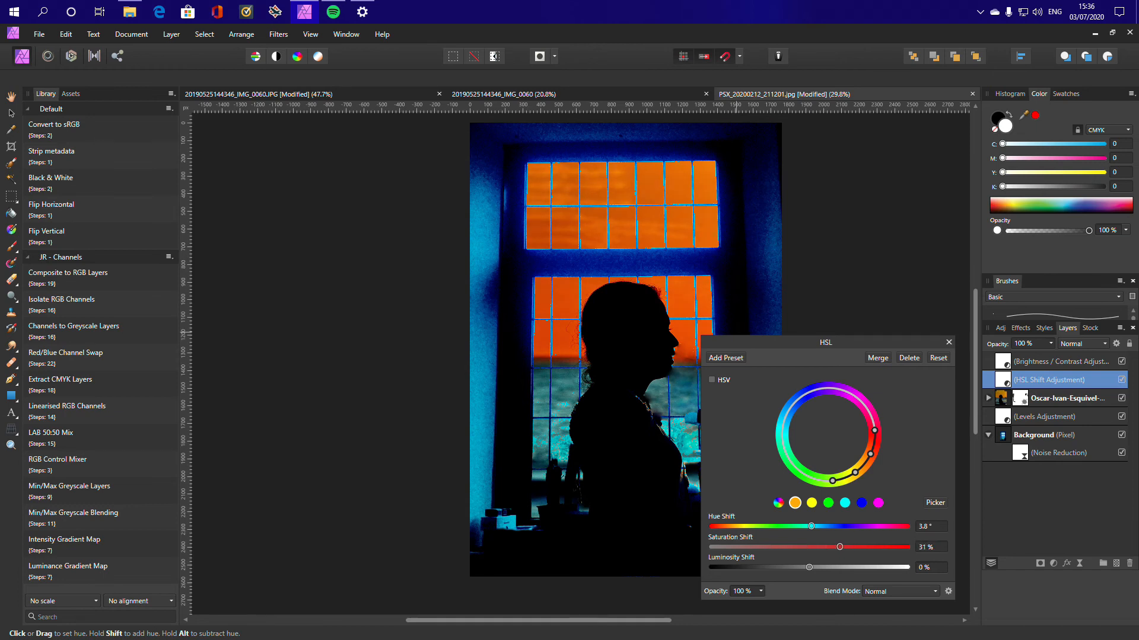
Desaturate the HSL adjustment's cyan range to -79% and its blue range to -76%
click(845, 503)
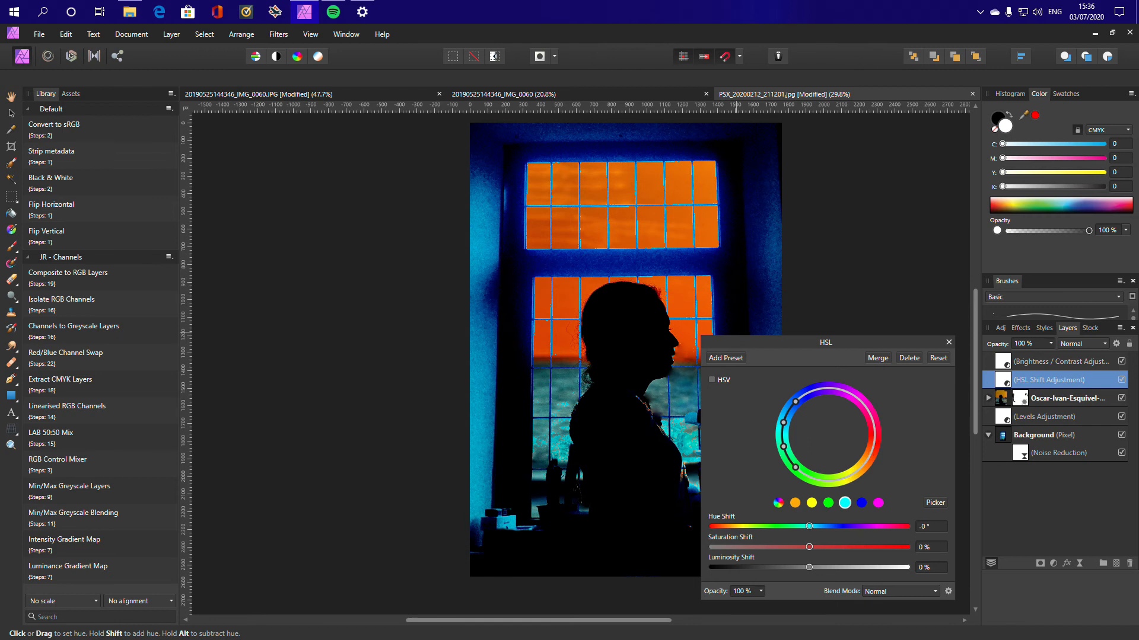
drag(808, 547, 732, 547)
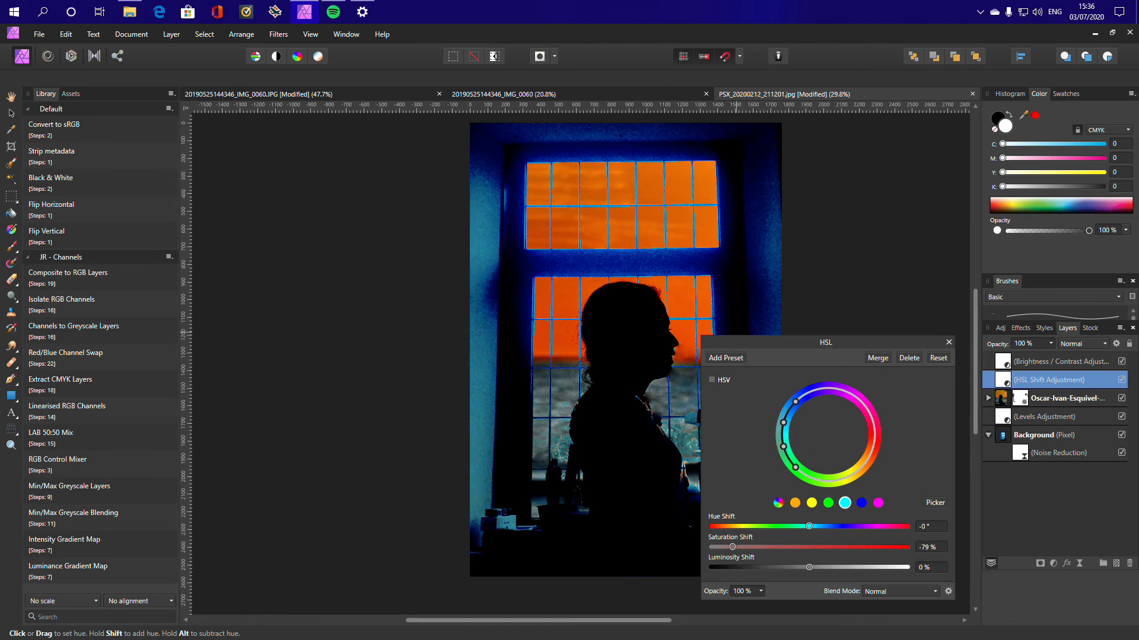
click(861, 503)
drag(809, 546, 734, 547)
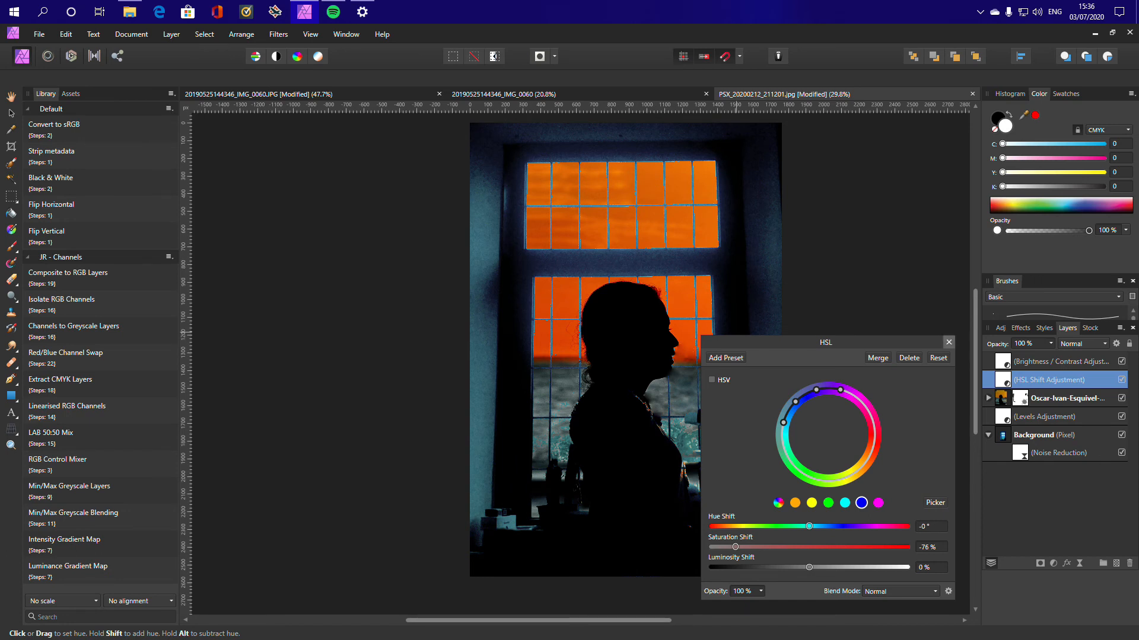
click(948, 342)
Examine the recoloured composite as a whole and the edges of the lower window's bars up close
scroll(688, 415, down, 2)
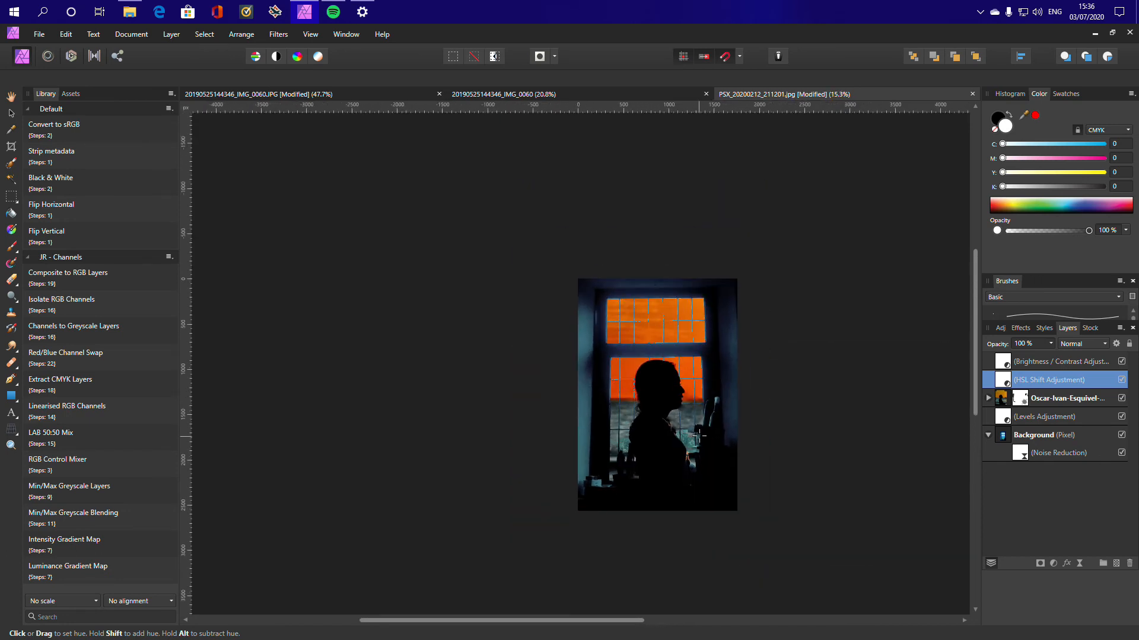
scroll(682, 415, up, 2)
scroll(664, 408, up, 1)
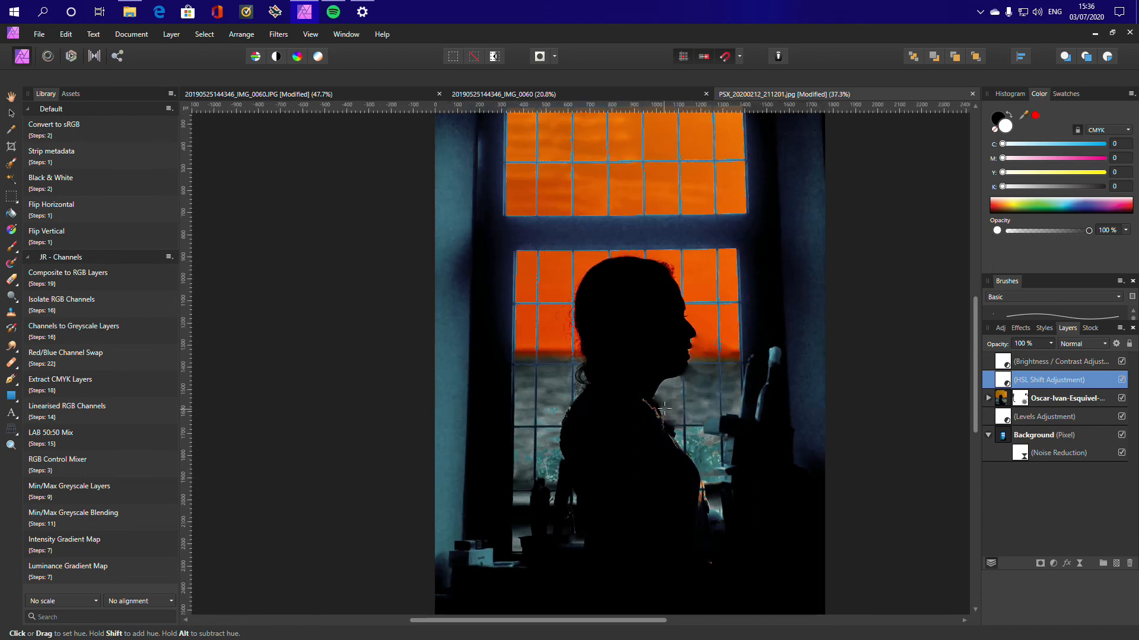
drag(800, 199, 795, 218)
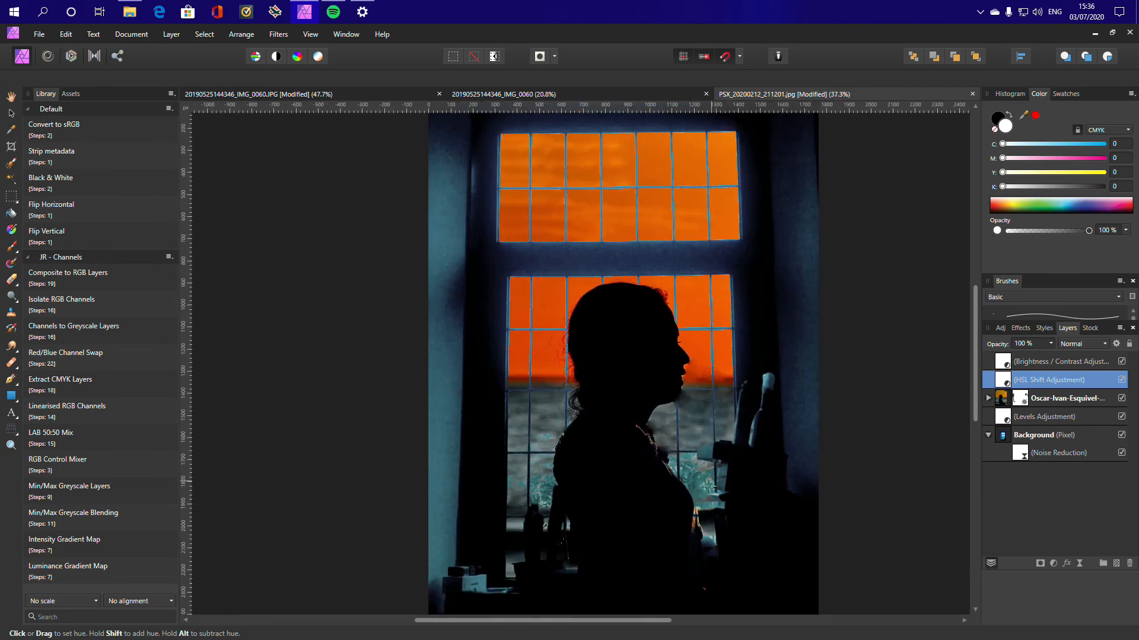
scroll(654, 491, down, 1)
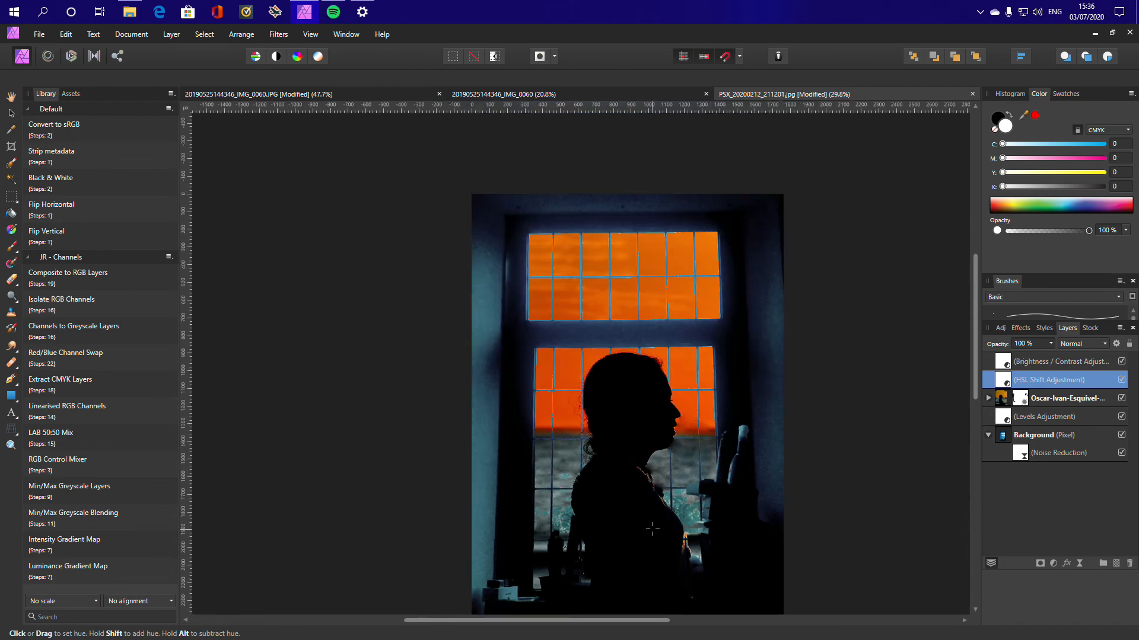
scroll(600, 367, up, 6)
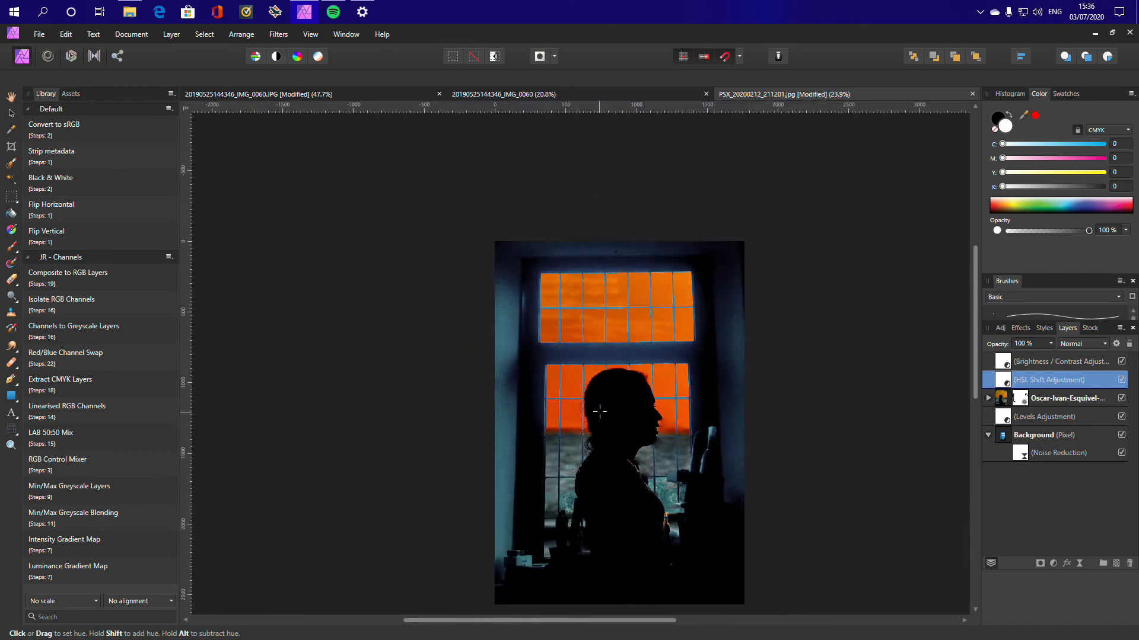
scroll(538, 411, up, 4)
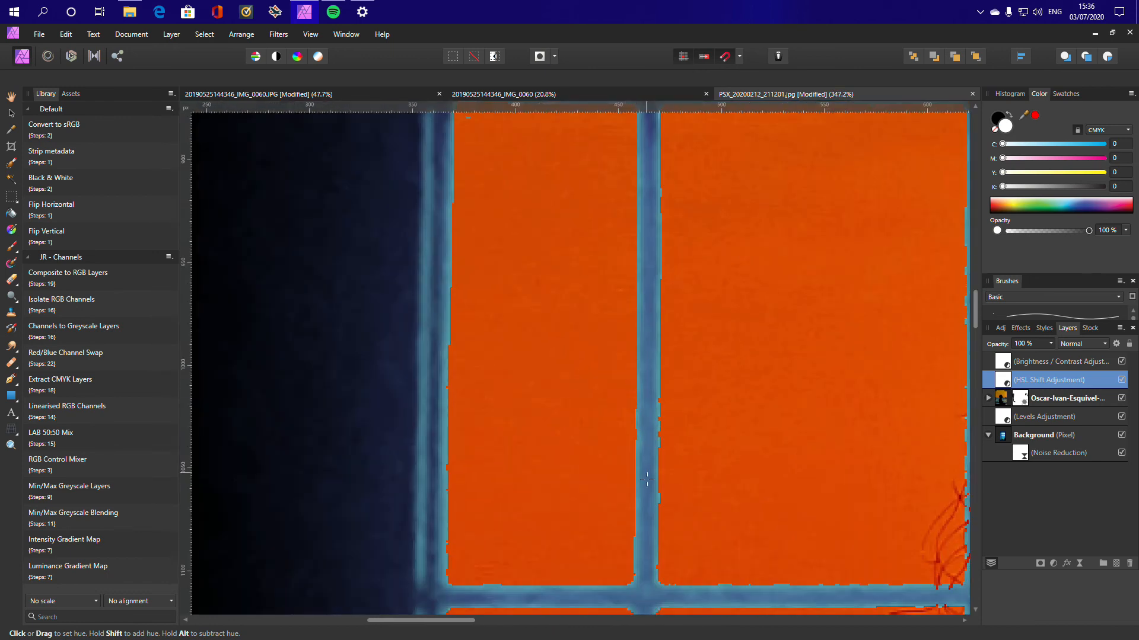
scroll(650, 382, down, 2)
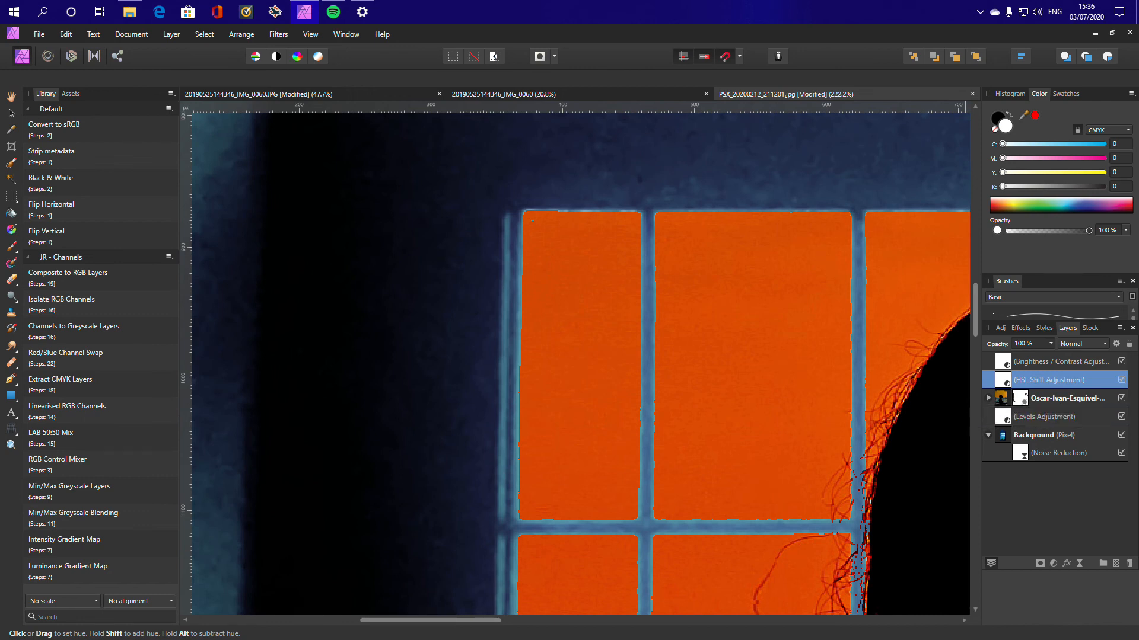
Soften the bars around the lower window's upper-left panes on the Background layer using a 54.4 px Blur Brush
click(1037, 436)
click(10, 363)
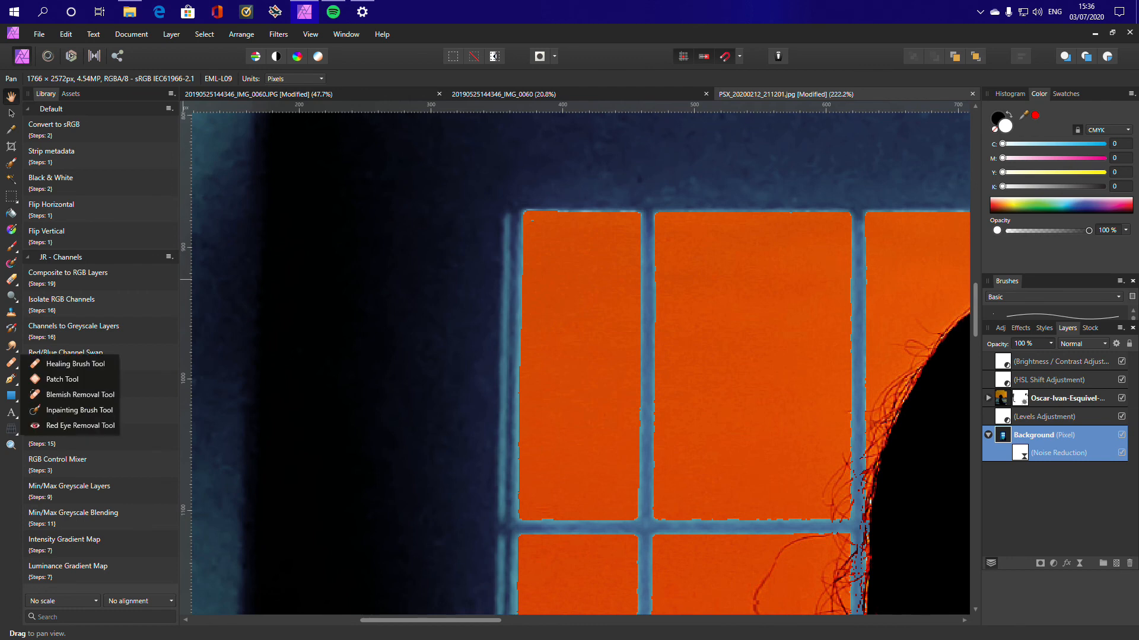
click(11, 346)
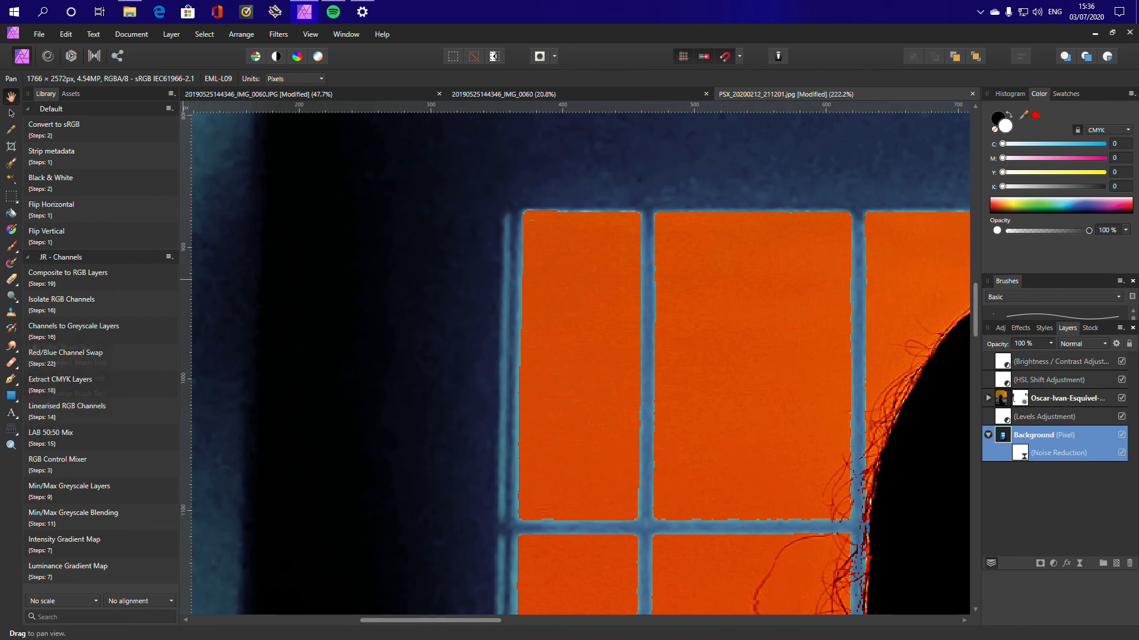
click(65, 347)
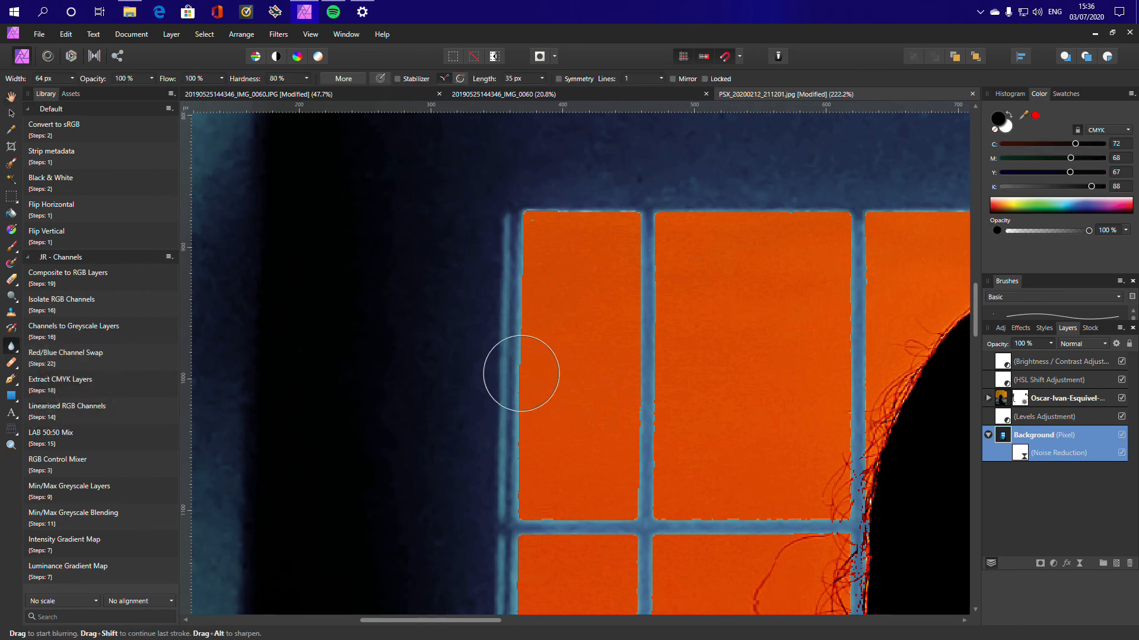
key(bracketleft)
mouse_move(527, 280)
mouse_down()
mouse_move(508, 473)
mouse_move(528, 523)
mouse_move(635, 526)
mouse_move(662, 222)
mouse_up()
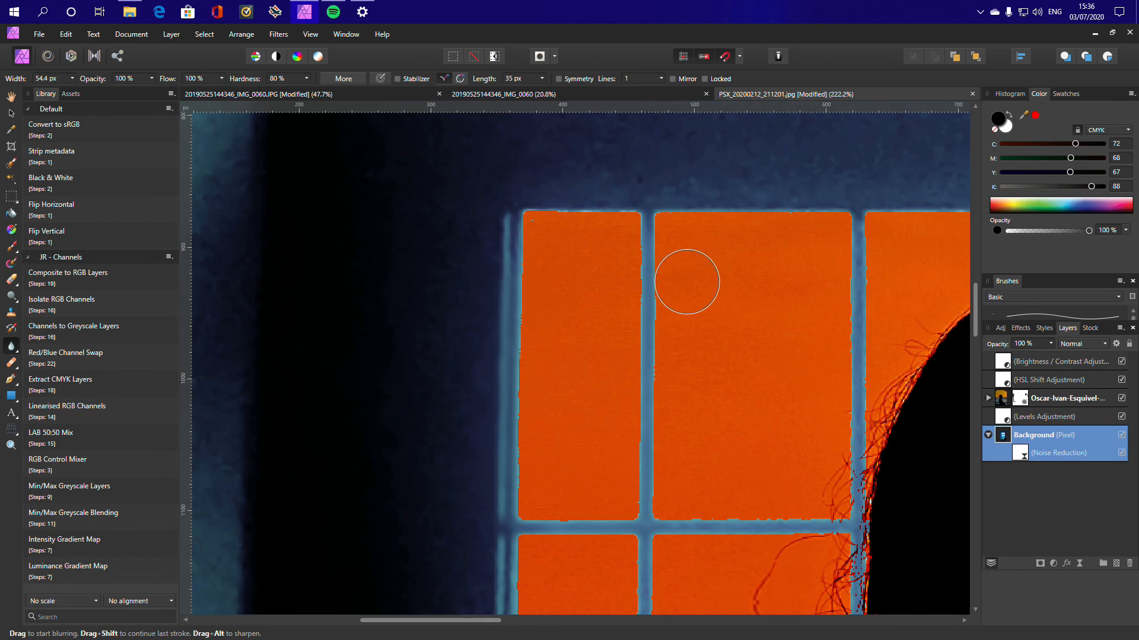
Blur the Background layer's horizontal glazing bar and its crossing with the vertical bar left of the head
scroll(575, 326, down, 5)
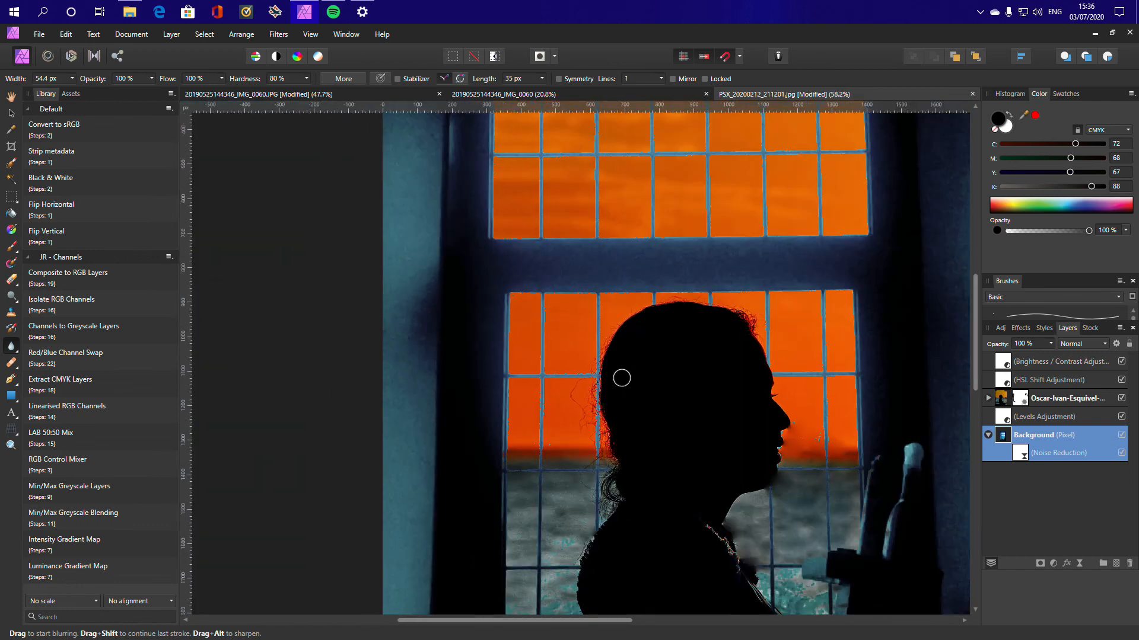
scroll(547, 368, up, 4)
scroll(505, 412, up, 6)
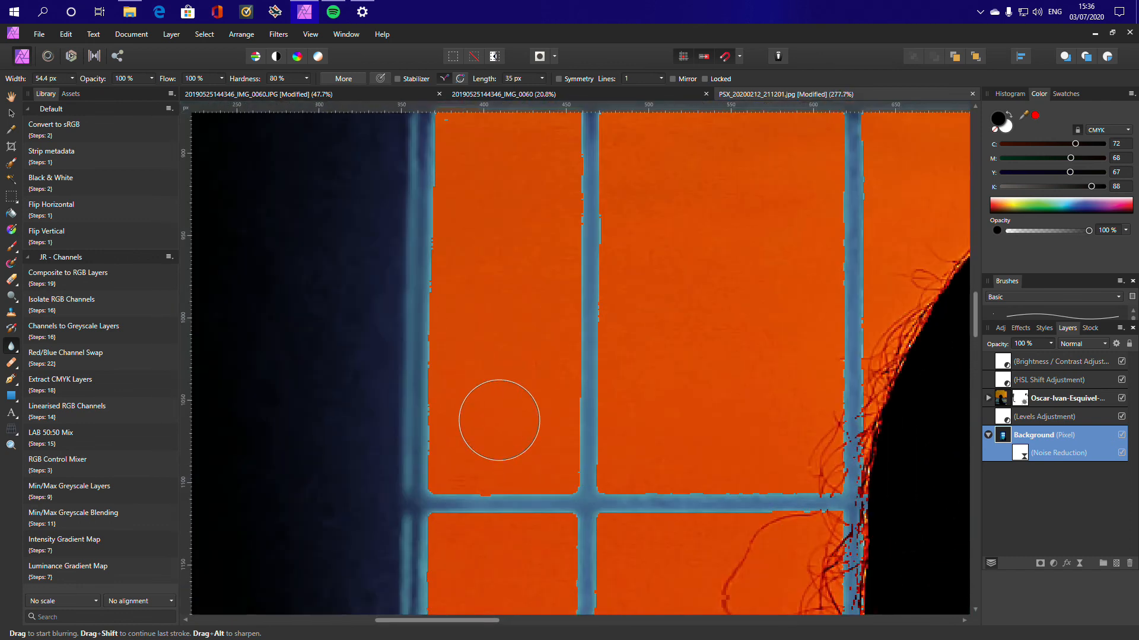
drag(511, 527, 613, 524)
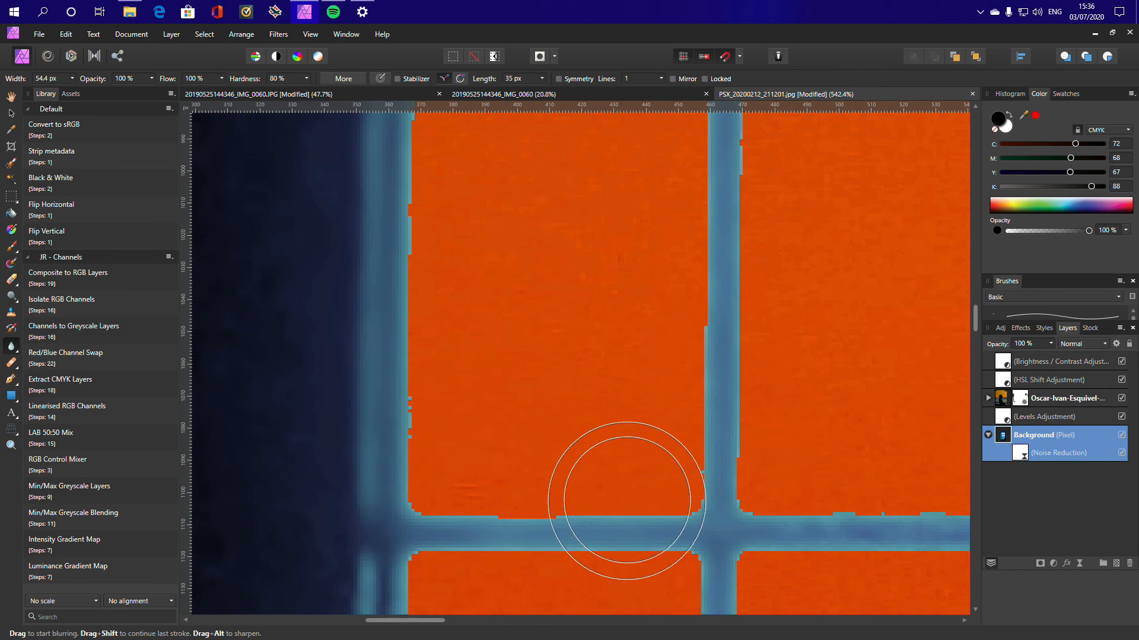
drag(643, 489, 534, 439)
drag(632, 469, 812, 472)
scroll(731, 483, down, 2)
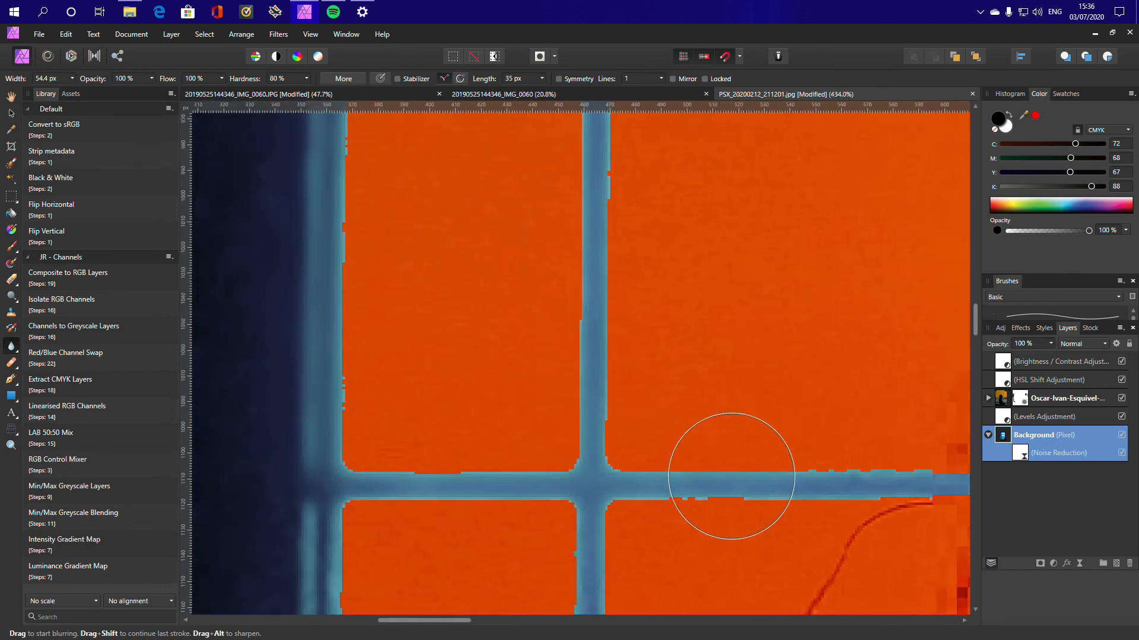
Blur the Background layer's left window frame and glazing bars around the horizon, left of the figure
scroll(542, 335, down, 1)
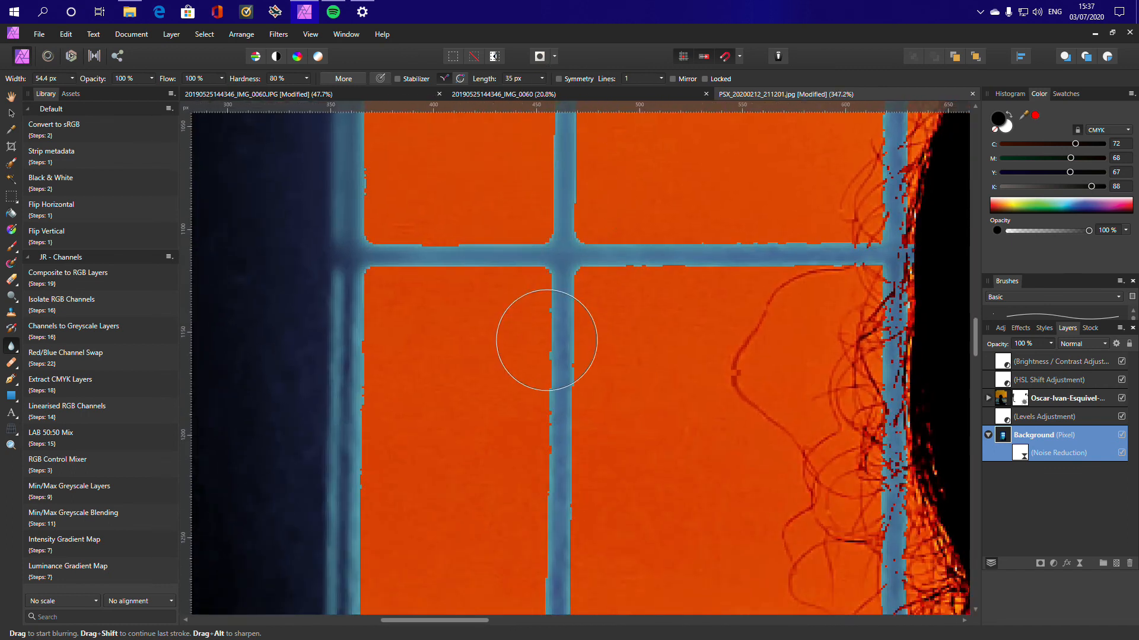
scroll(546, 371, down, 4)
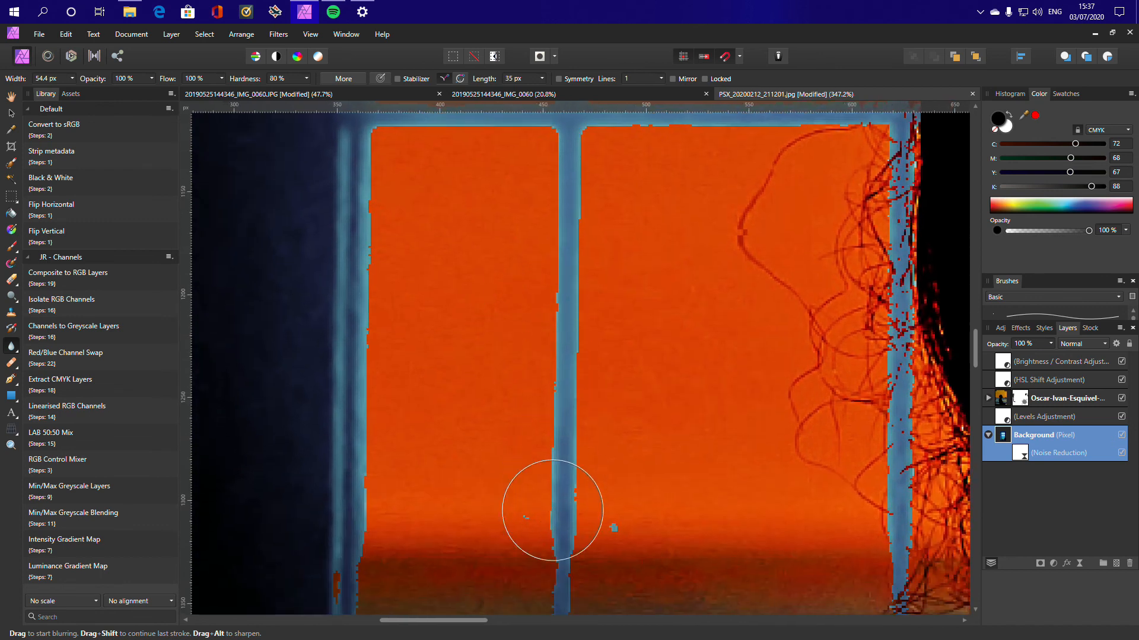
scroll(539, 364, down, 3)
mouse_move(530, 489)
mouse_down()
mouse_move(520, 528)
mouse_move(406, 529)
mouse_move(380, 513)
mouse_move(485, 525)
mouse_move(389, 518)
mouse_up()
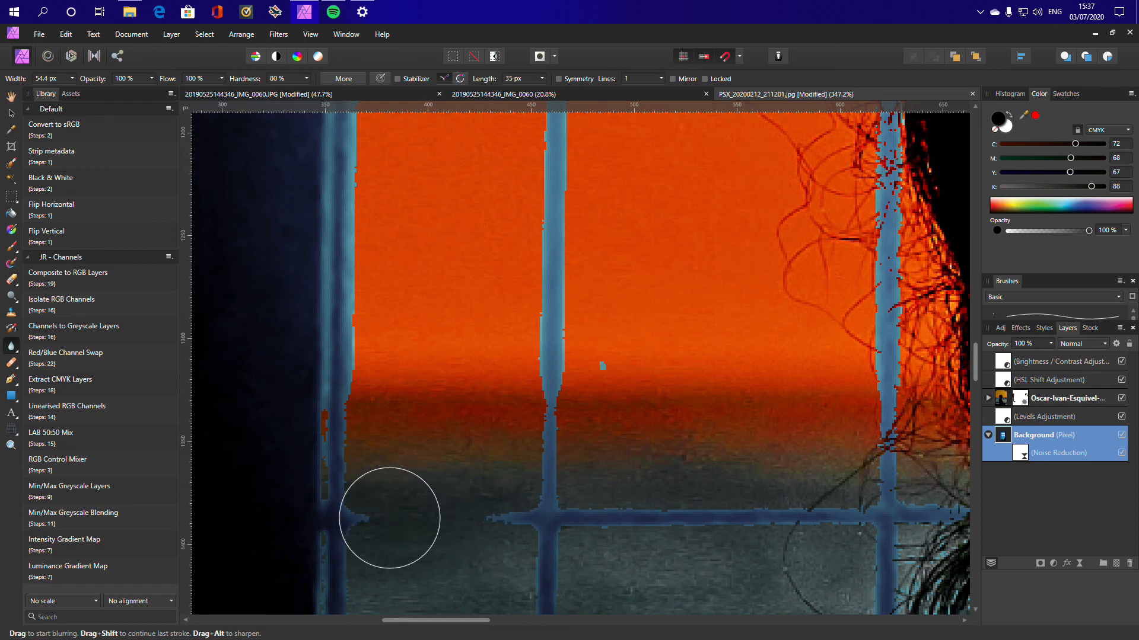
drag(323, 371, 331, 496)
drag(422, 489, 441, 382)
drag(350, 478, 358, 500)
mouse_move(564, 420)
mouse_down()
mouse_move(506, 403)
mouse_move(761, 408)
mouse_move(590, 356)
mouse_move(562, 302)
mouse_move(523, 426)
mouse_move(542, 402)
mouse_move(535, 326)
mouse_up()
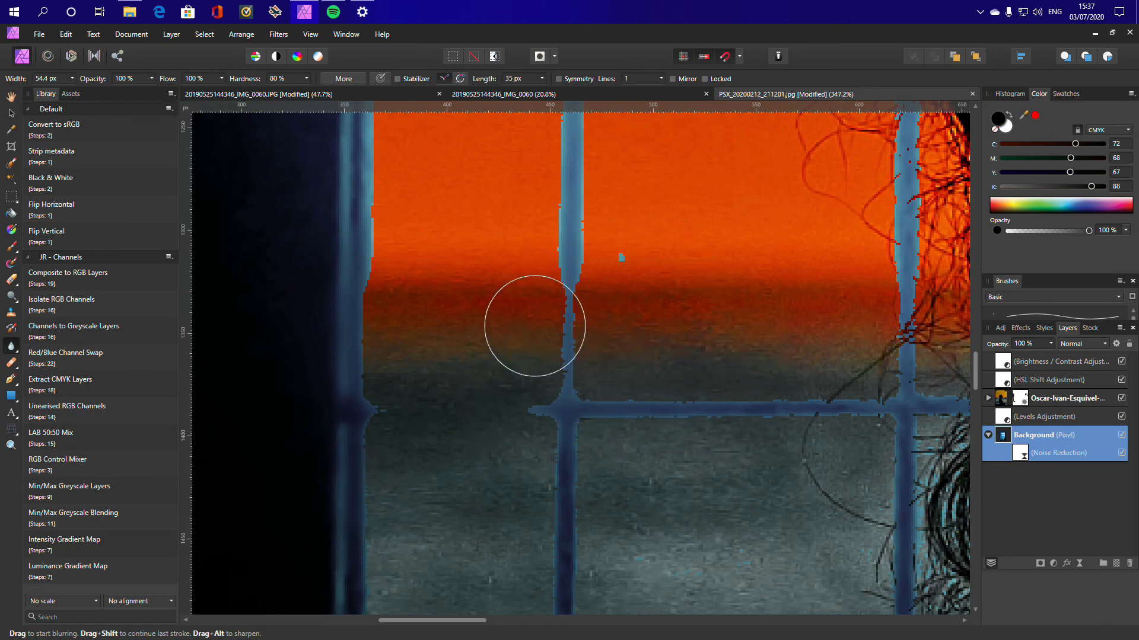
scroll(534, 326, down, 10)
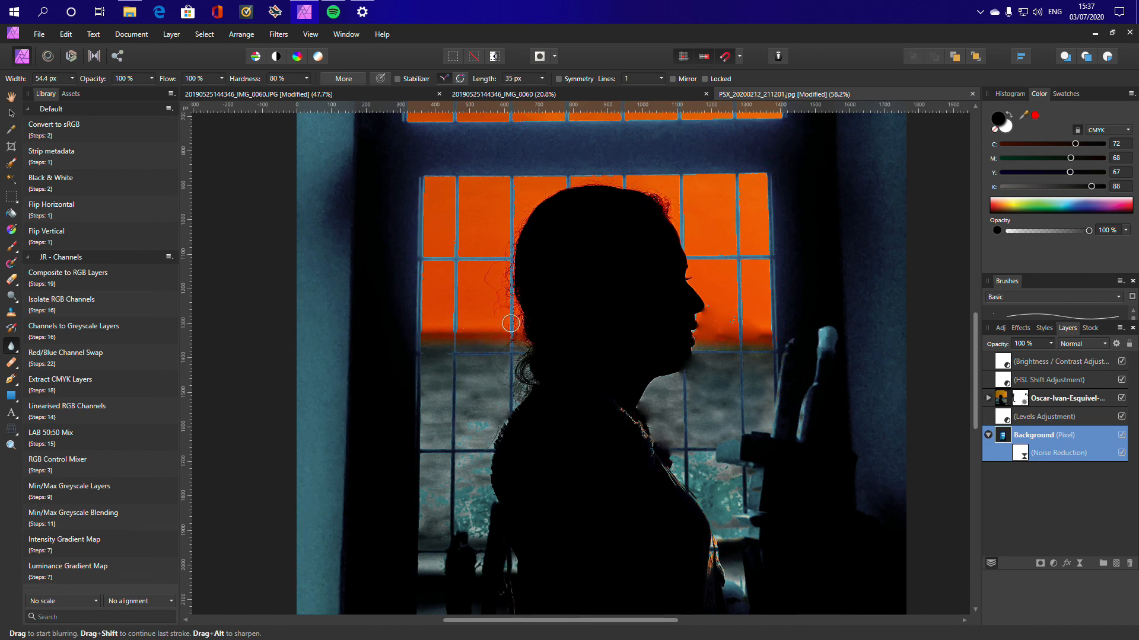
scroll(662, 386, down, 2)
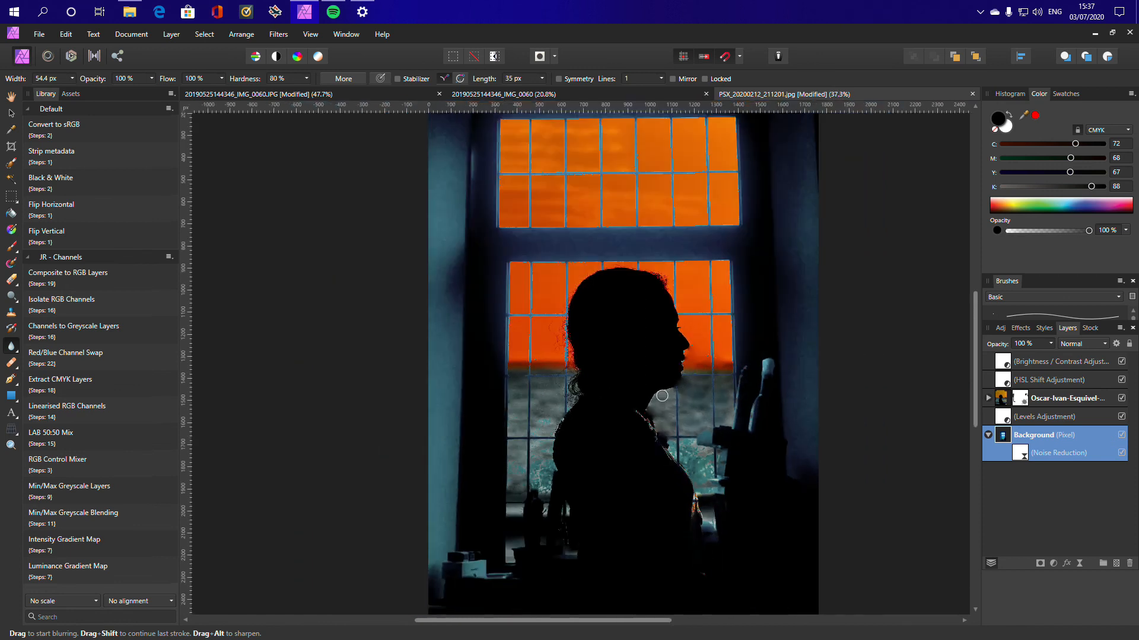
scroll(662, 396, down, 2)
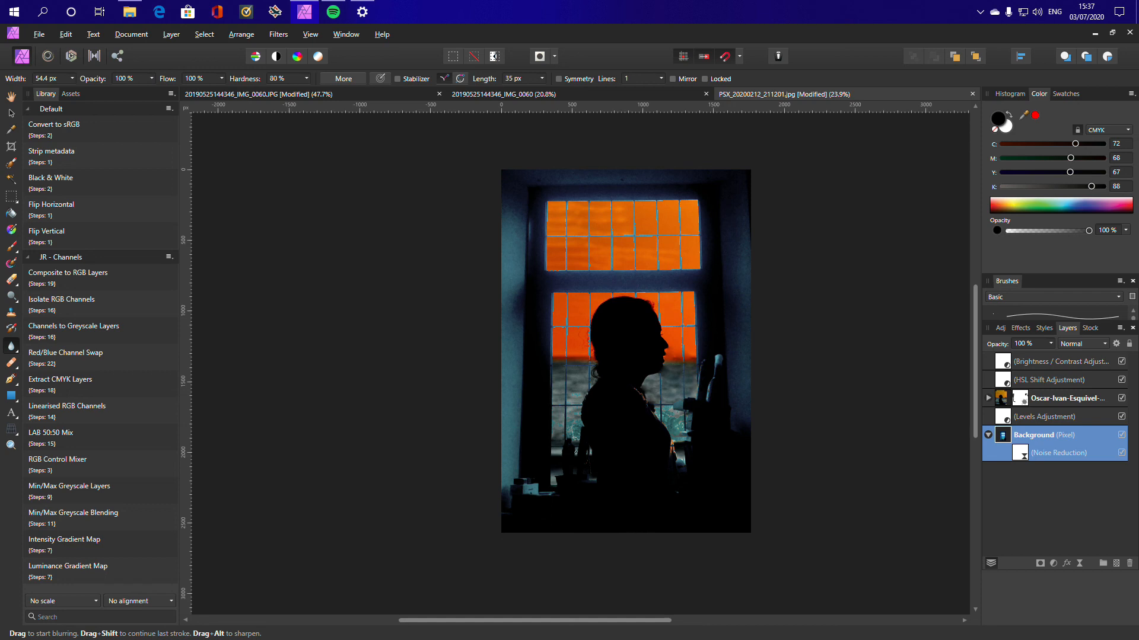
key(alt+r)
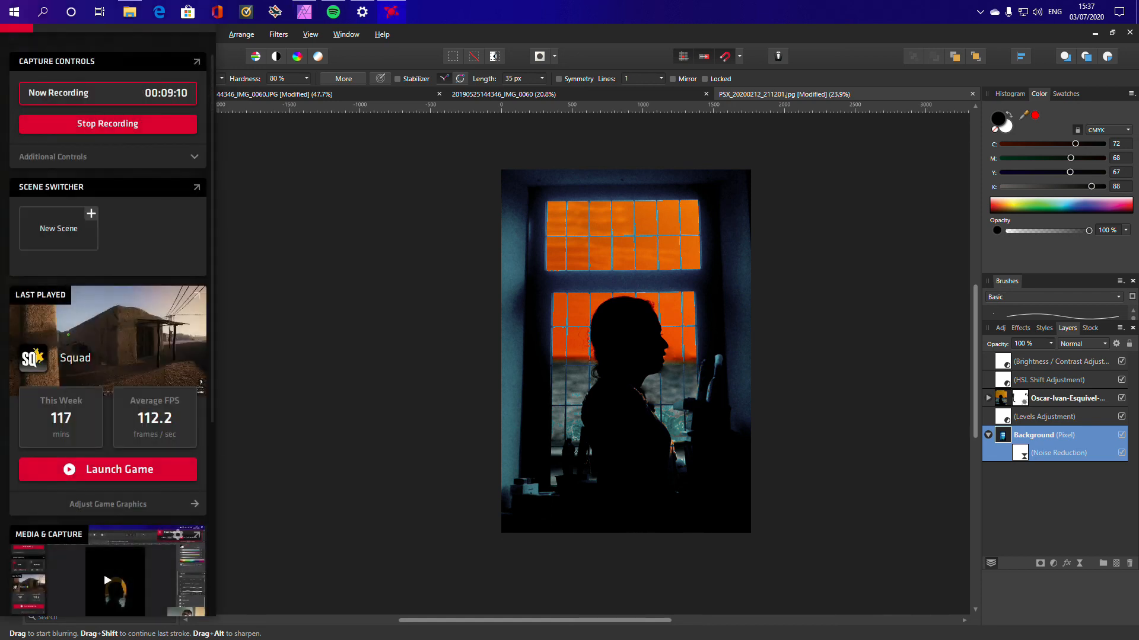